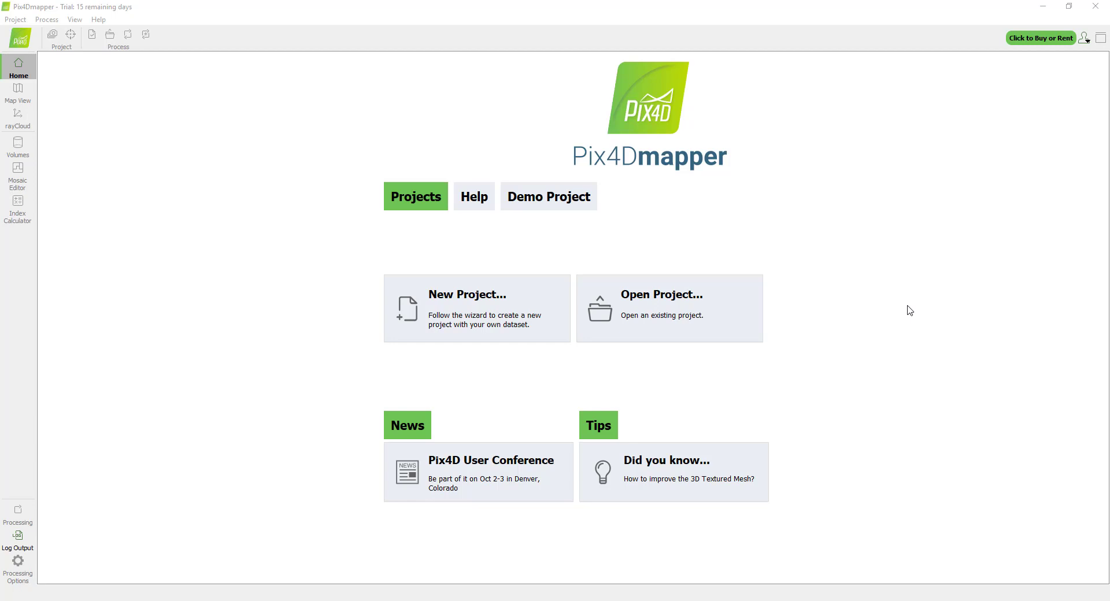
Step: Start a new project and name it modelagem01
click(268, 2)
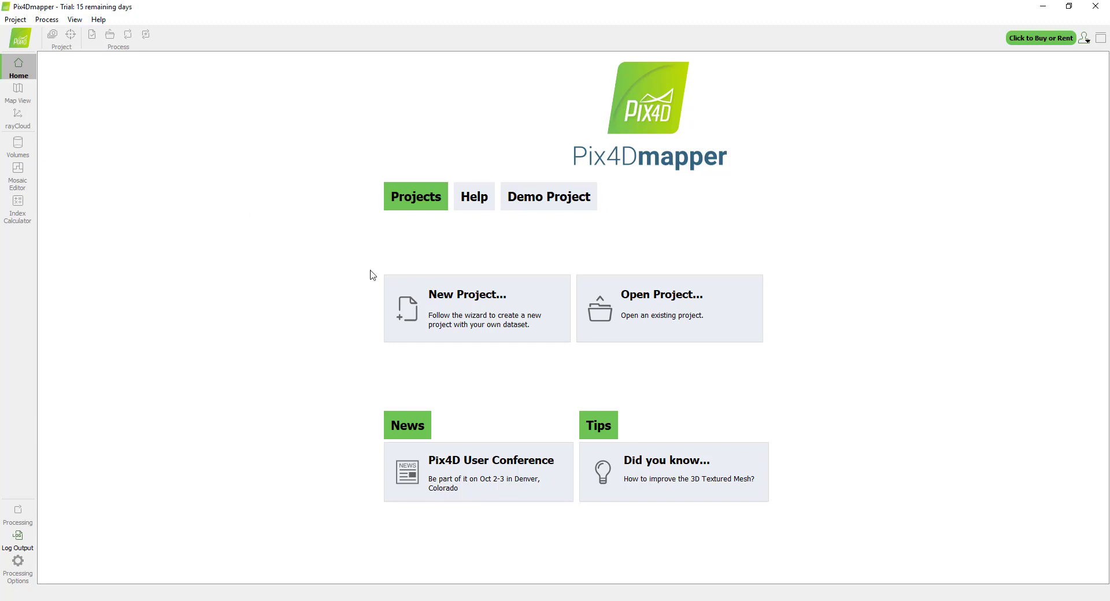
click(462, 303)
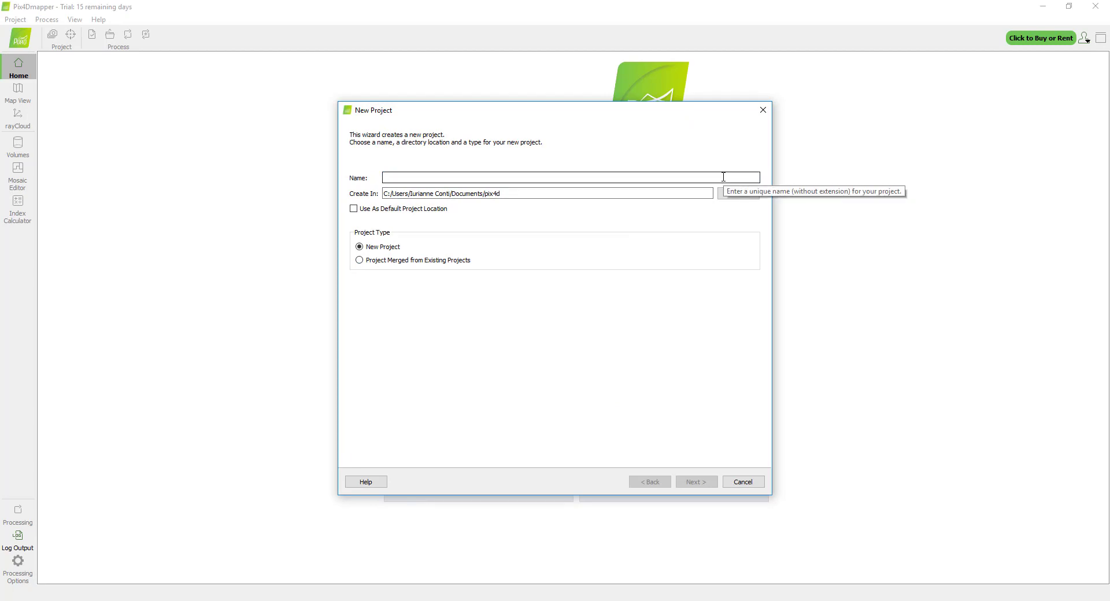
text(modelage)
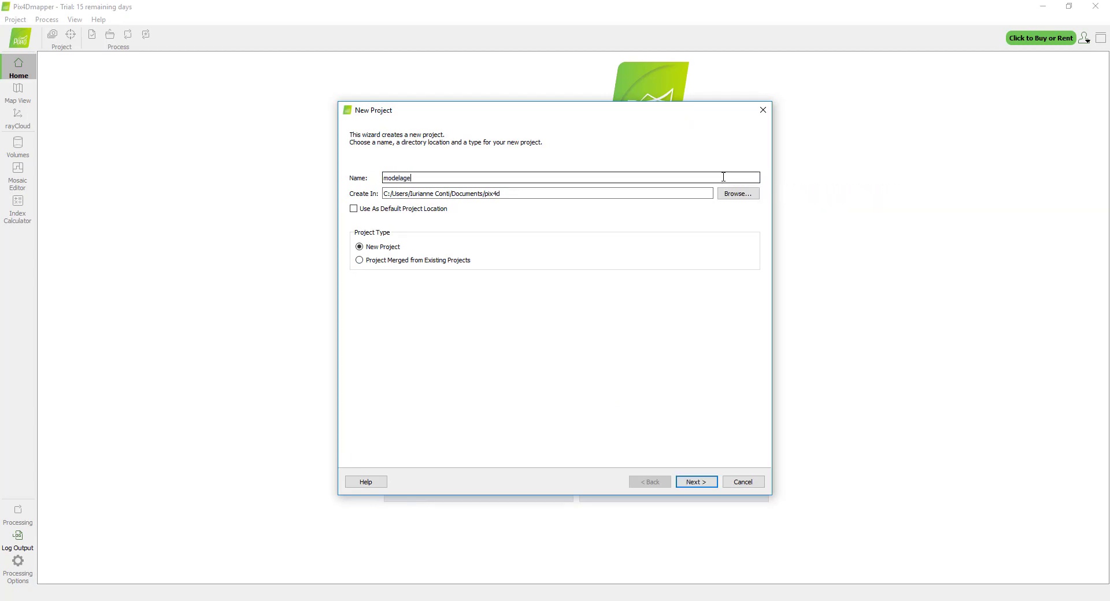
text(m01)
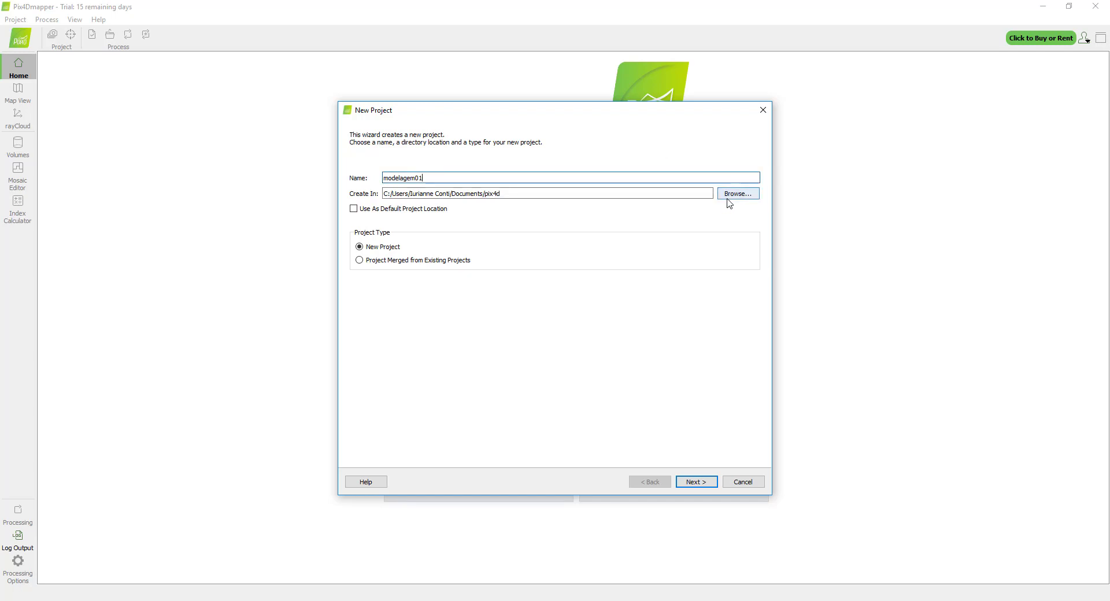
Step: Set the project location to the folder beginning with Pix4D_ on the DATA (D:) drive and proceed to image selection
click(729, 196)
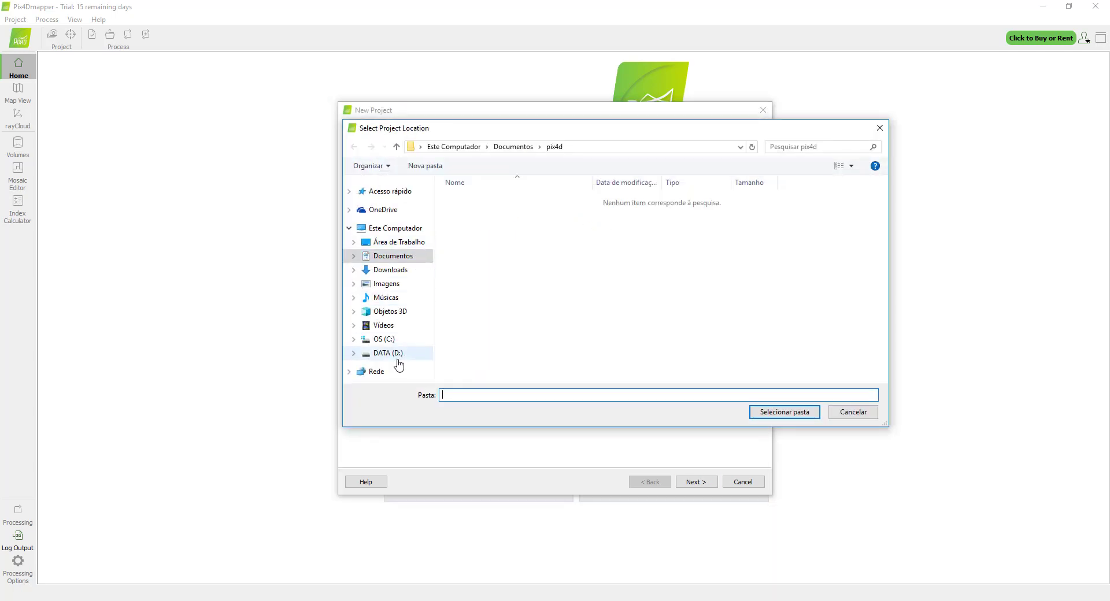
click(388, 352)
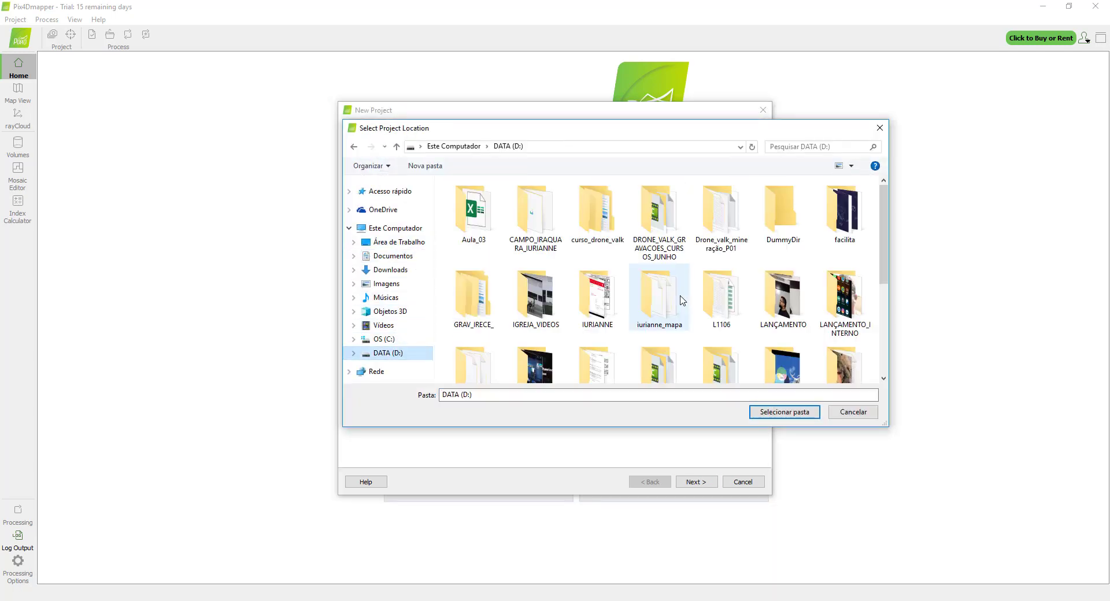
scroll(646, 286, down, 1)
click(782, 204)
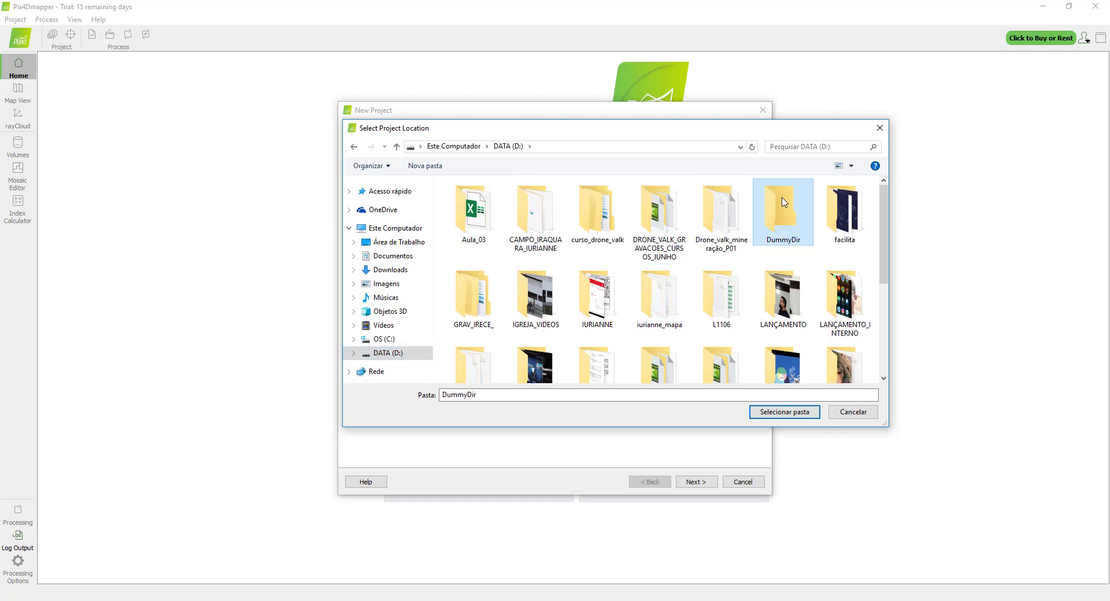
key(n)
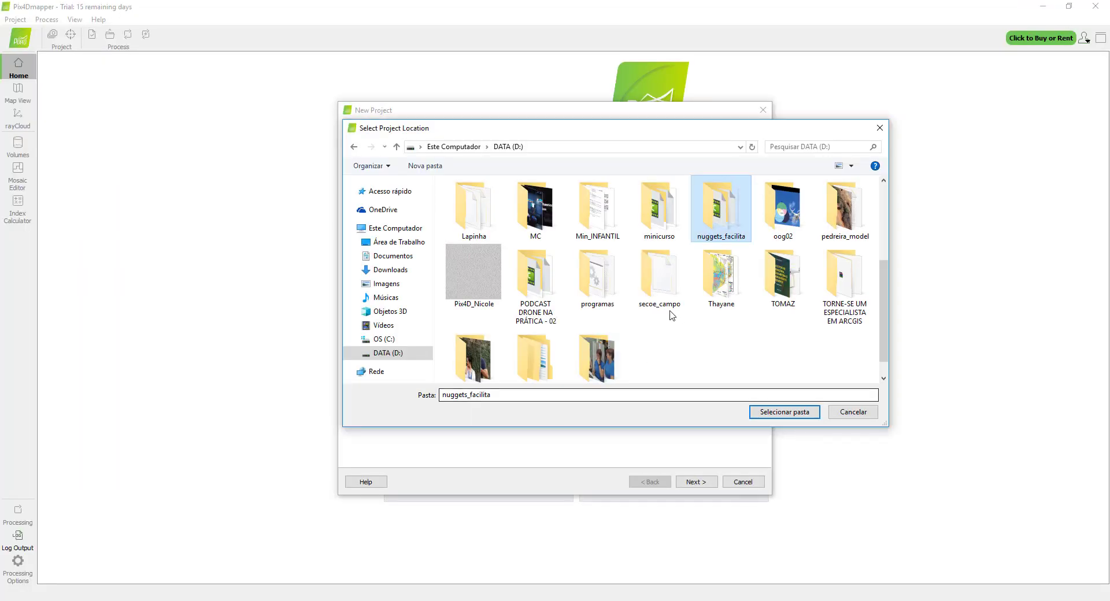
click(664, 300)
key(p)
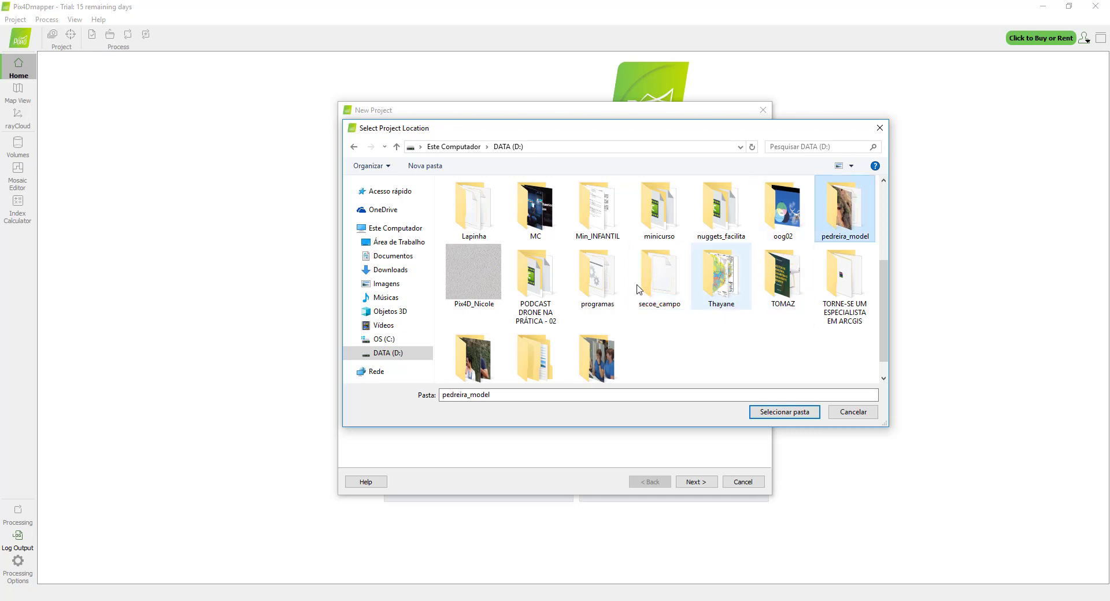
double_click(497, 288)
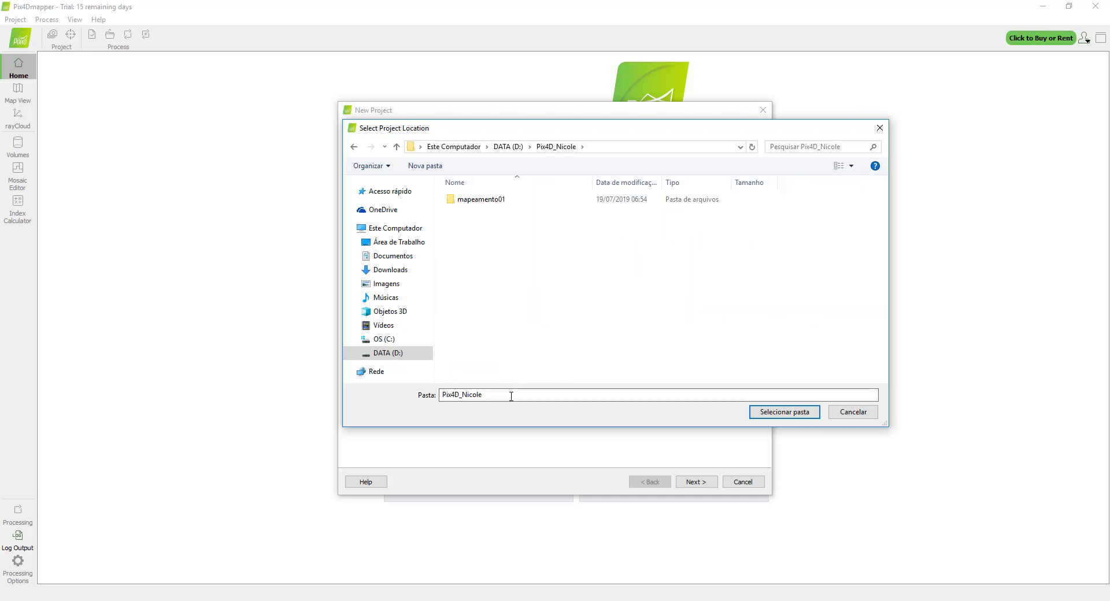
click(704, 397)
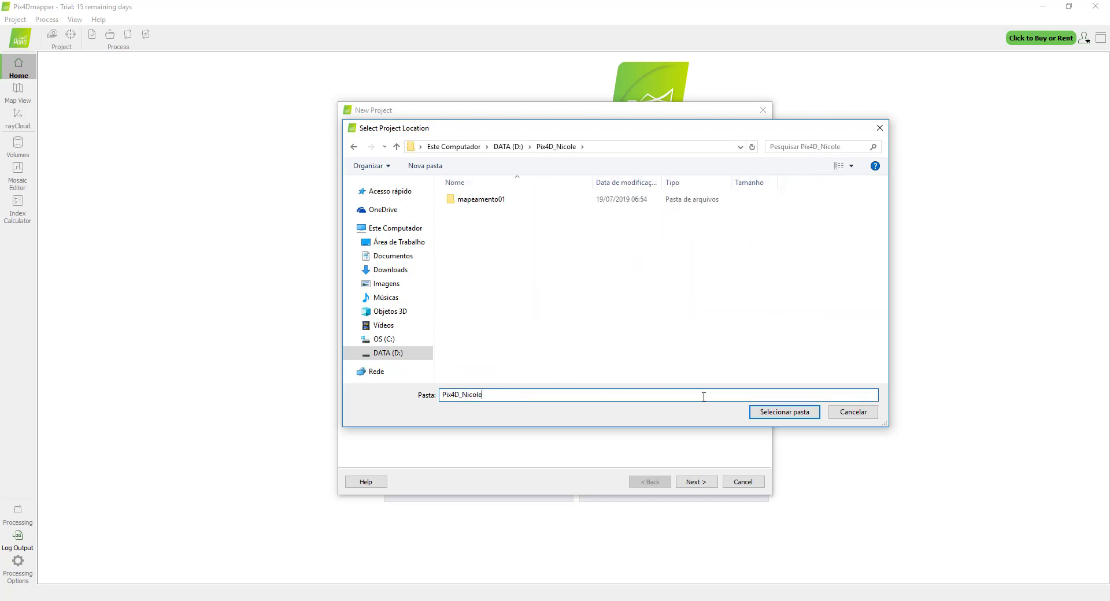
click(751, 413)
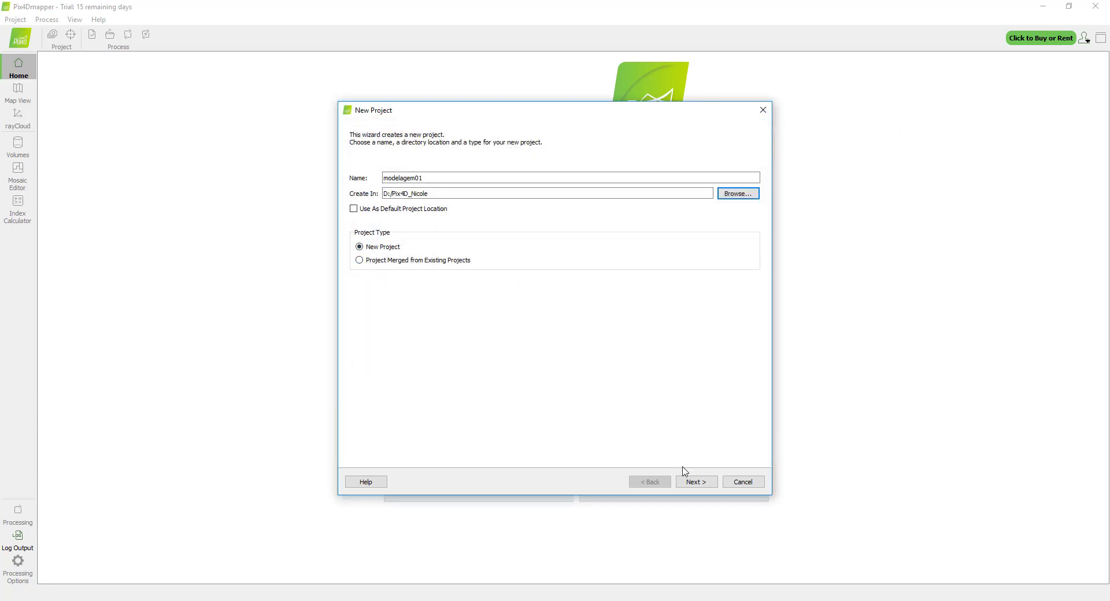
click(696, 482)
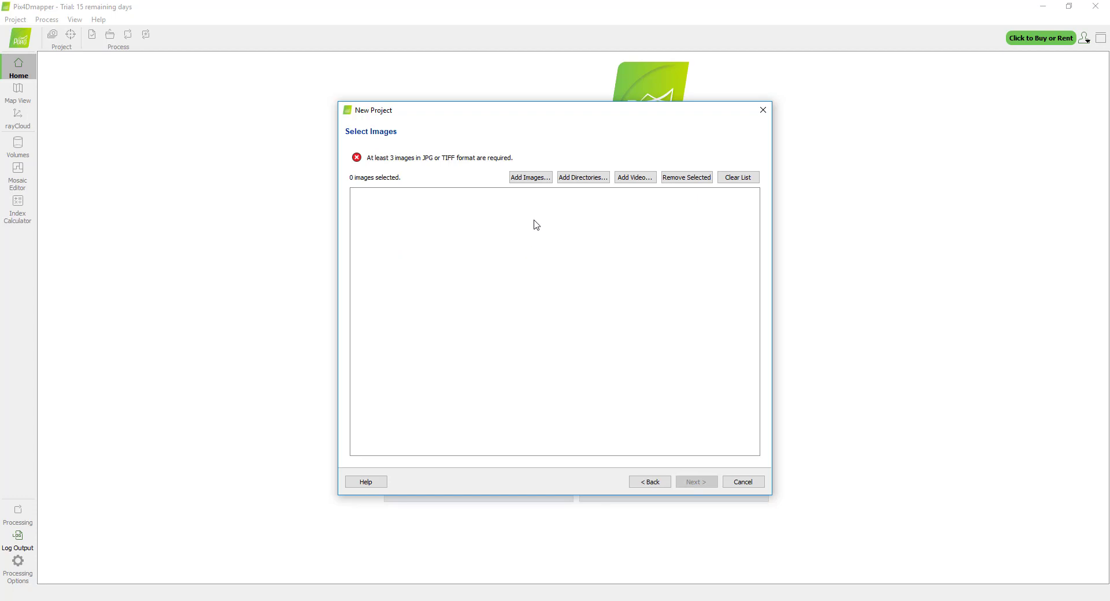
Step: Add all images from the mapeamento01 folder to the project and proceed to the image properties
click(540, 177)
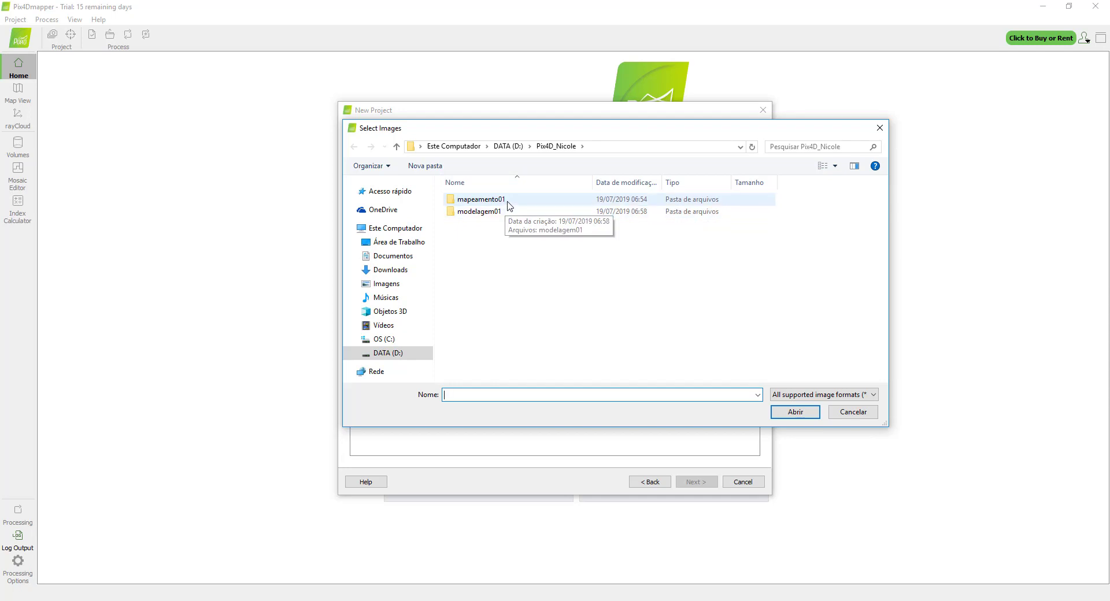
click(507, 201)
double_click(507, 202)
click(495, 208)
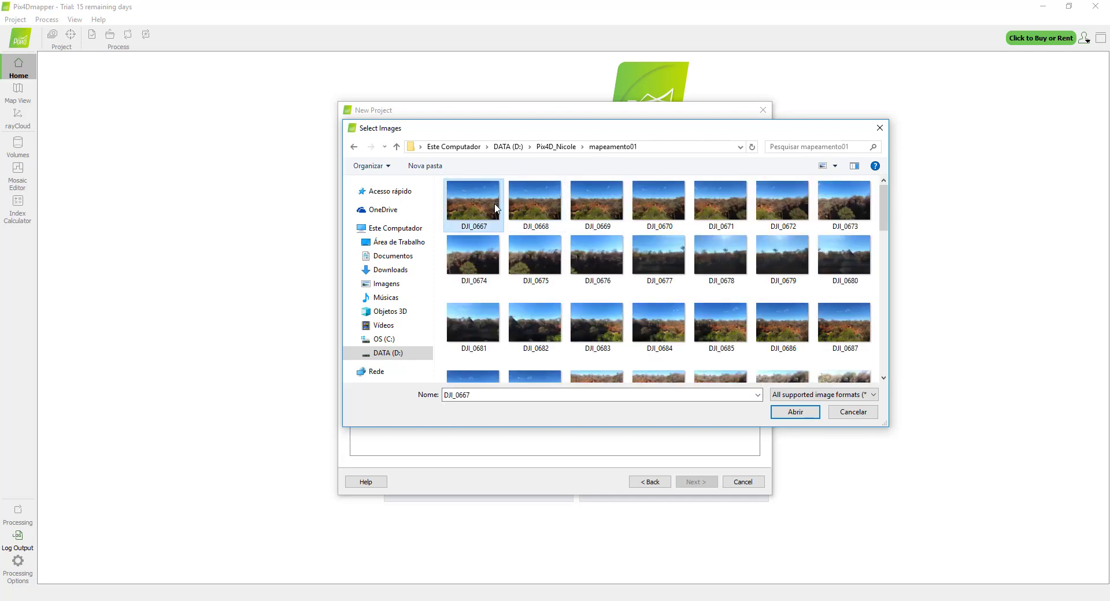
key(ctrl+a)
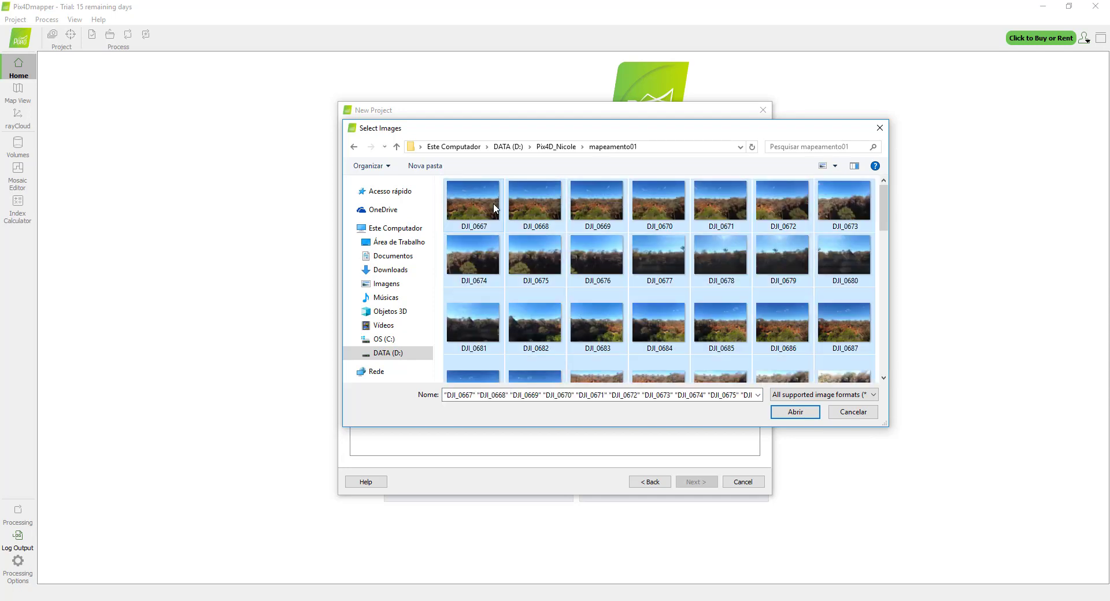
scroll(627, 269, down, 7)
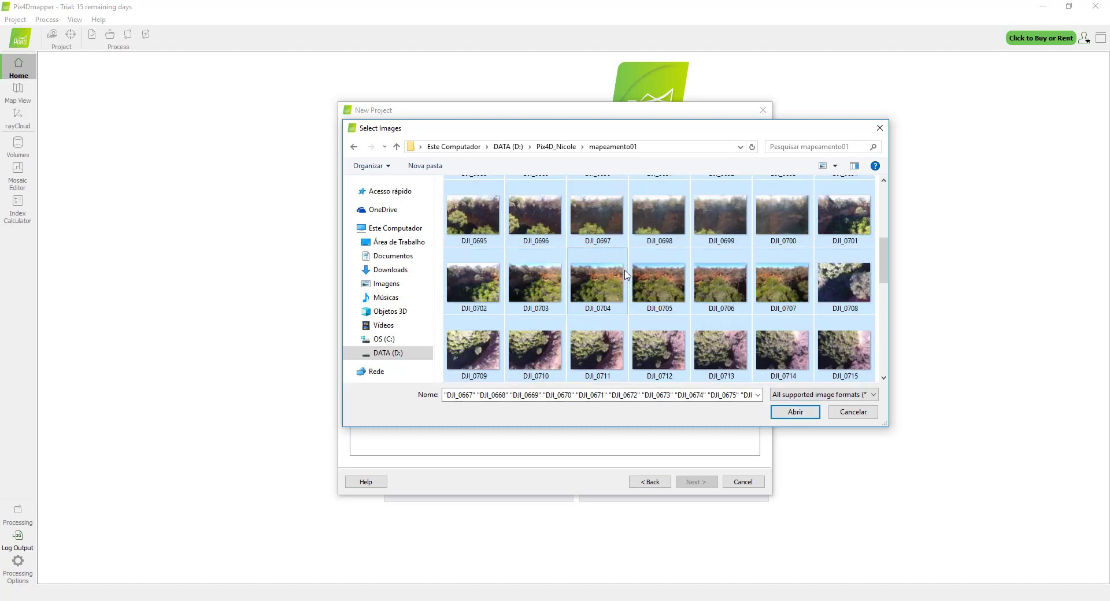
click(791, 411)
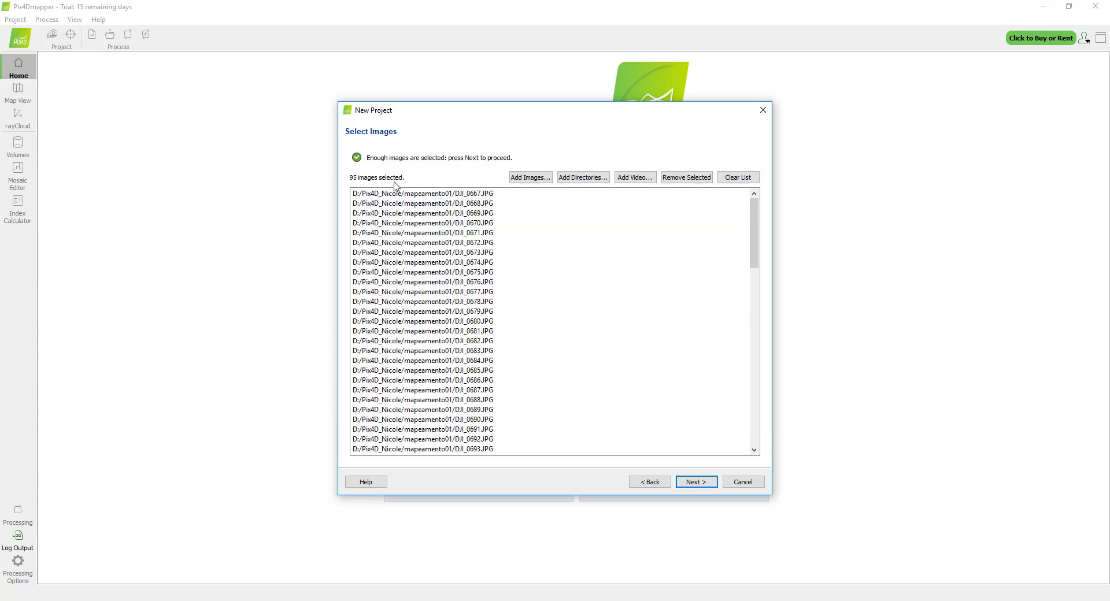
click(713, 486)
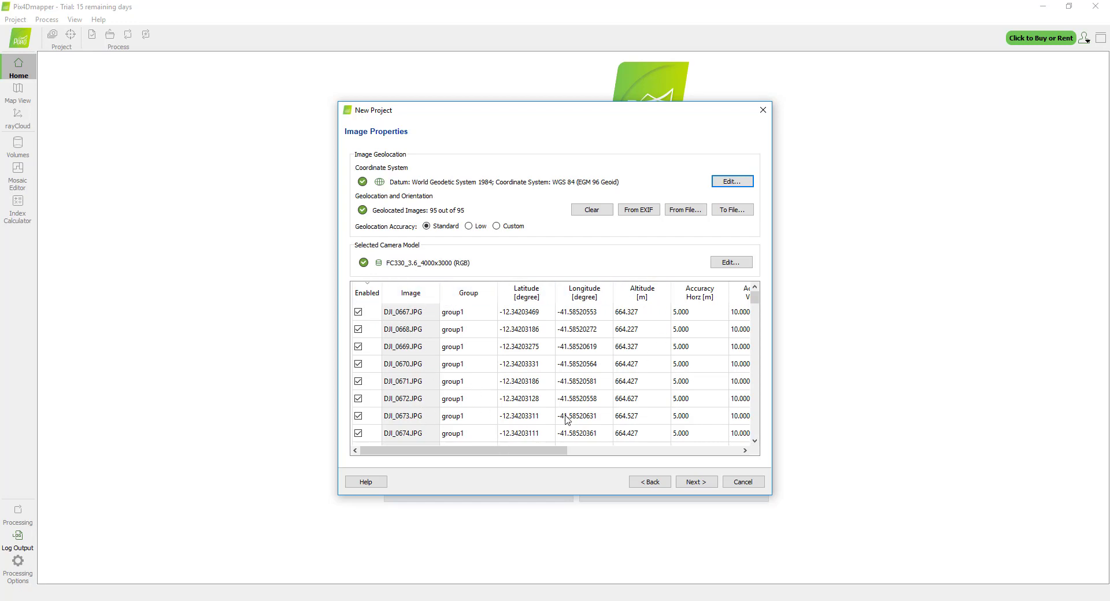
Step: Review the image geolocation and orientation columns, then accept them and the auto-detected WGS 84 / UTM zone 24S output coordinate system
drag(546, 452, 617, 452)
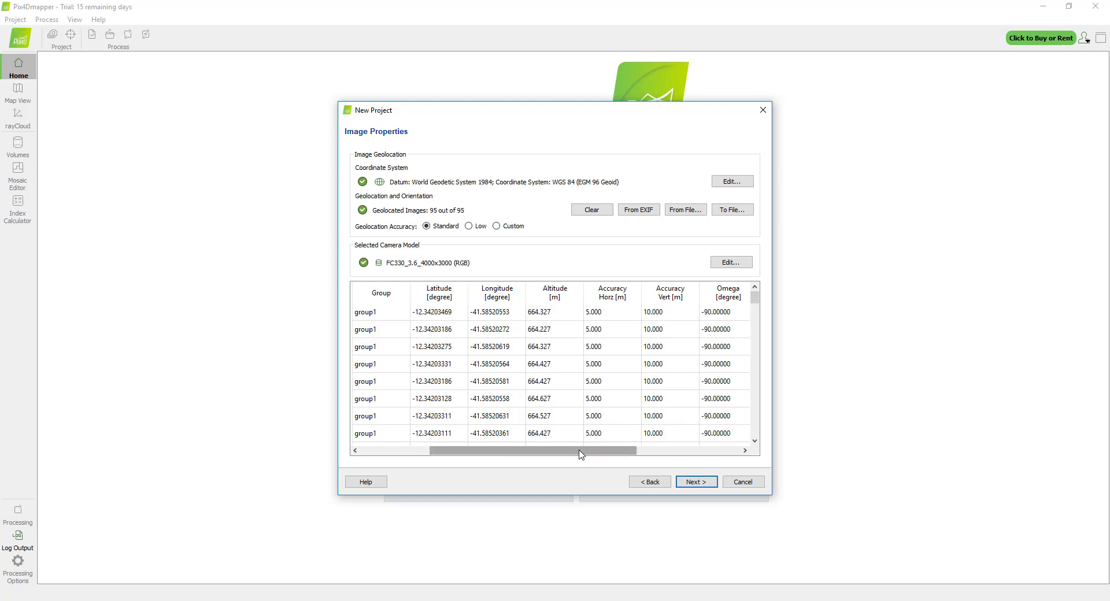
drag(592, 451, 666, 451)
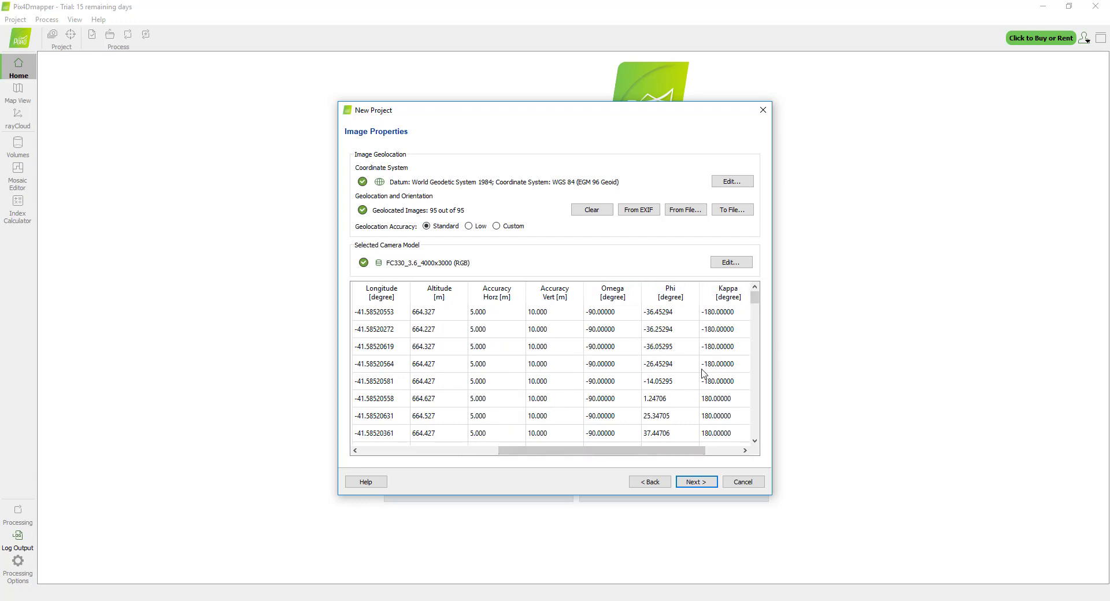
drag(639, 450, 511, 451)
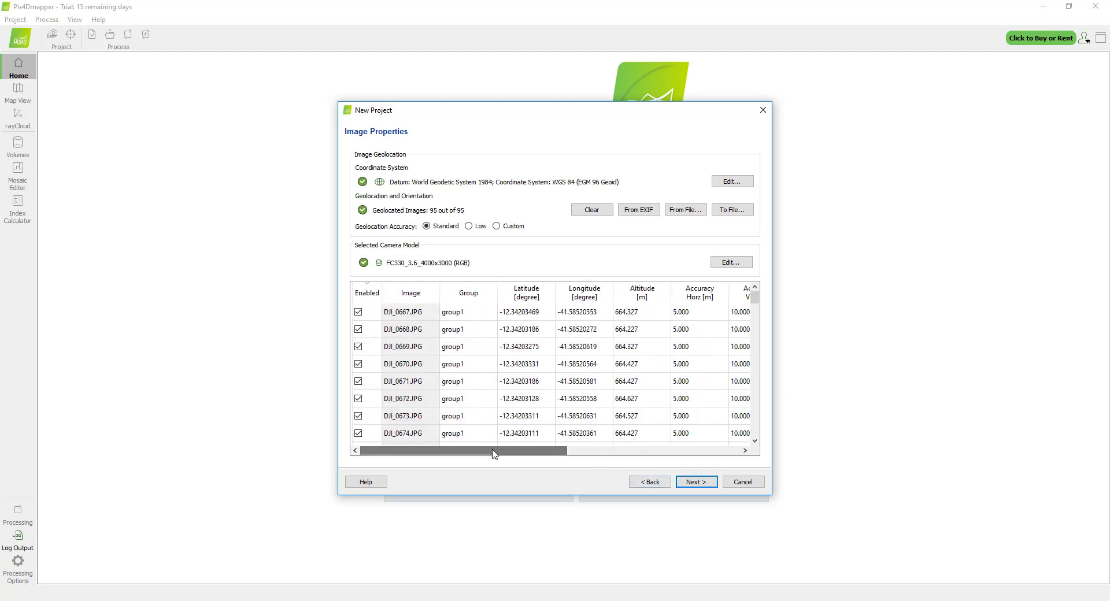
click(692, 482)
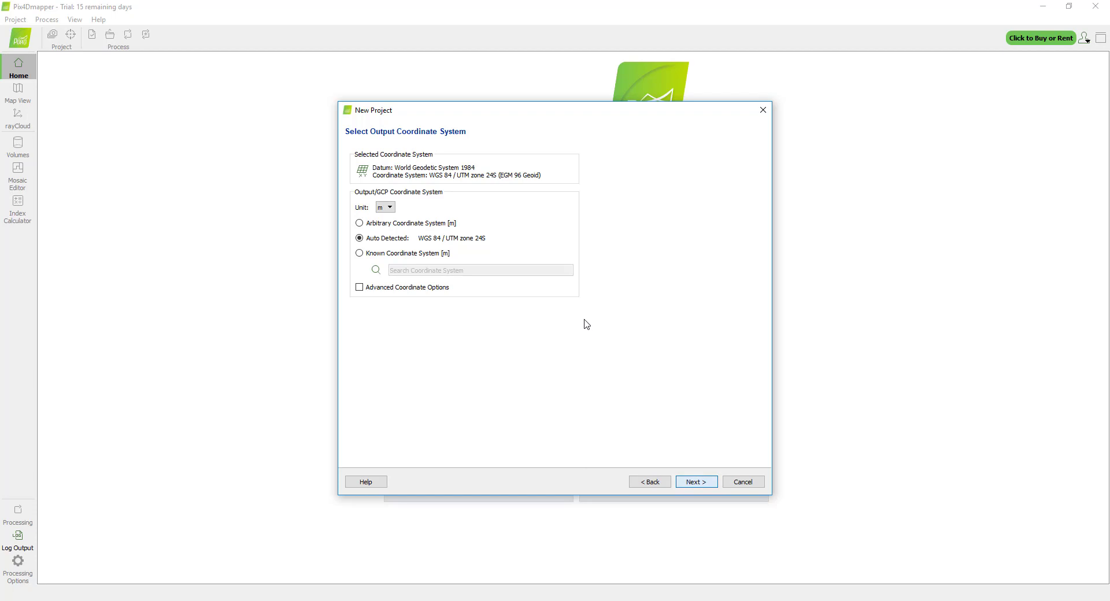
click(705, 485)
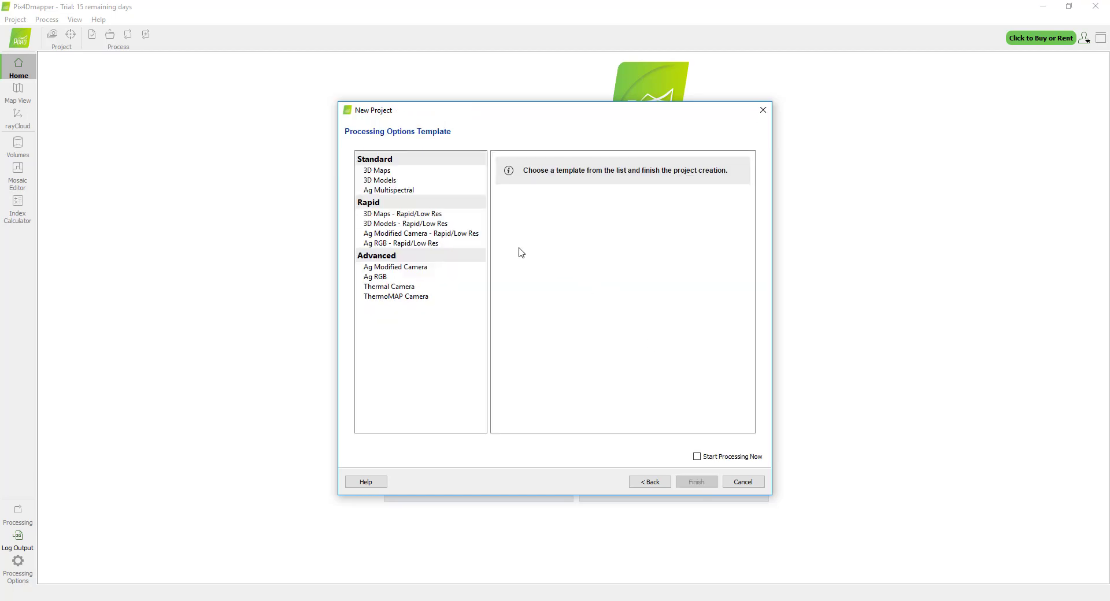
Step: Examine the descriptions, quality and speed ratings of the Standard, Rapid and Advanced processing templates
click(385, 171)
click(395, 215)
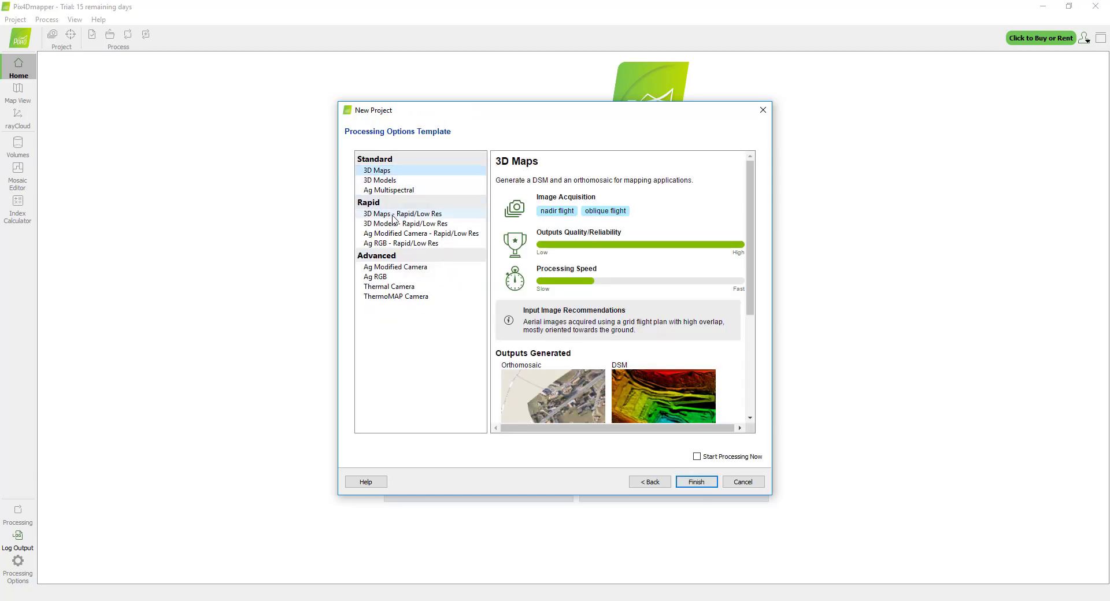
click(402, 224)
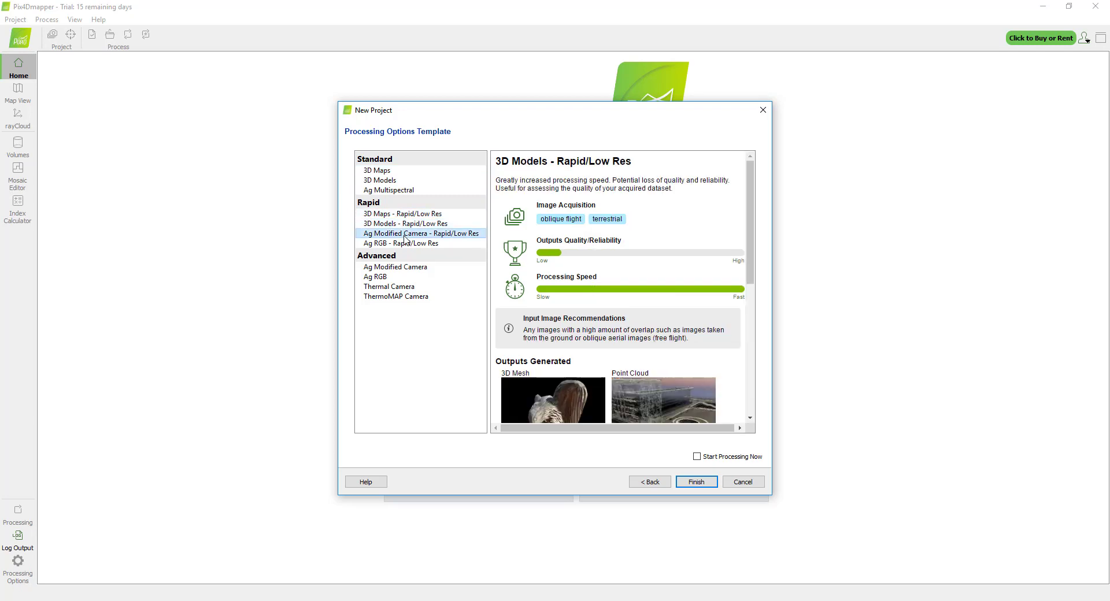
click(403, 234)
click(405, 245)
click(402, 268)
click(382, 171)
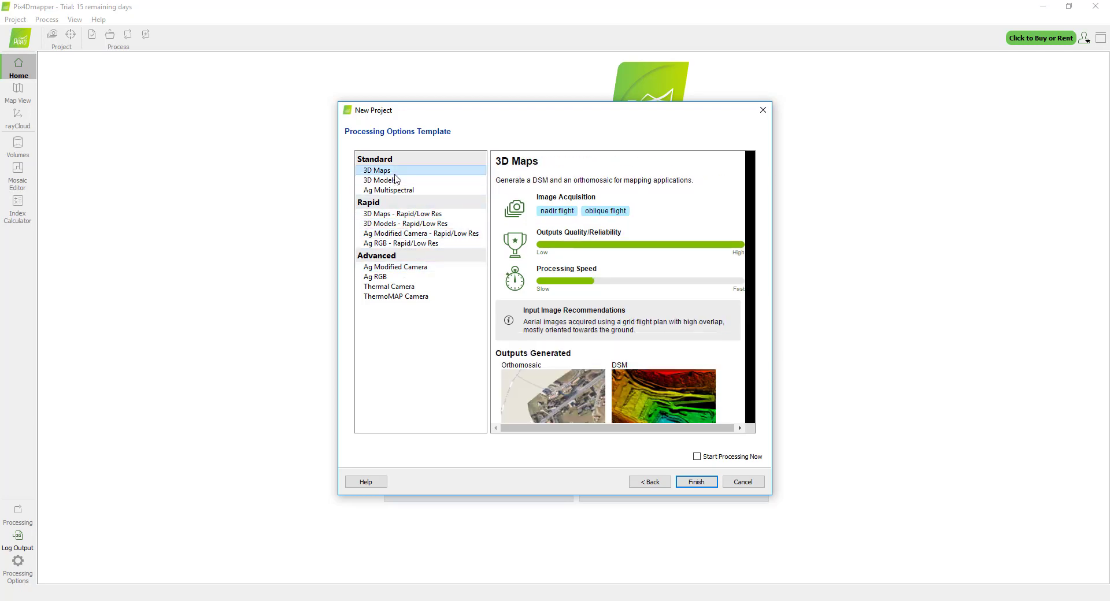
click(399, 267)
click(393, 215)
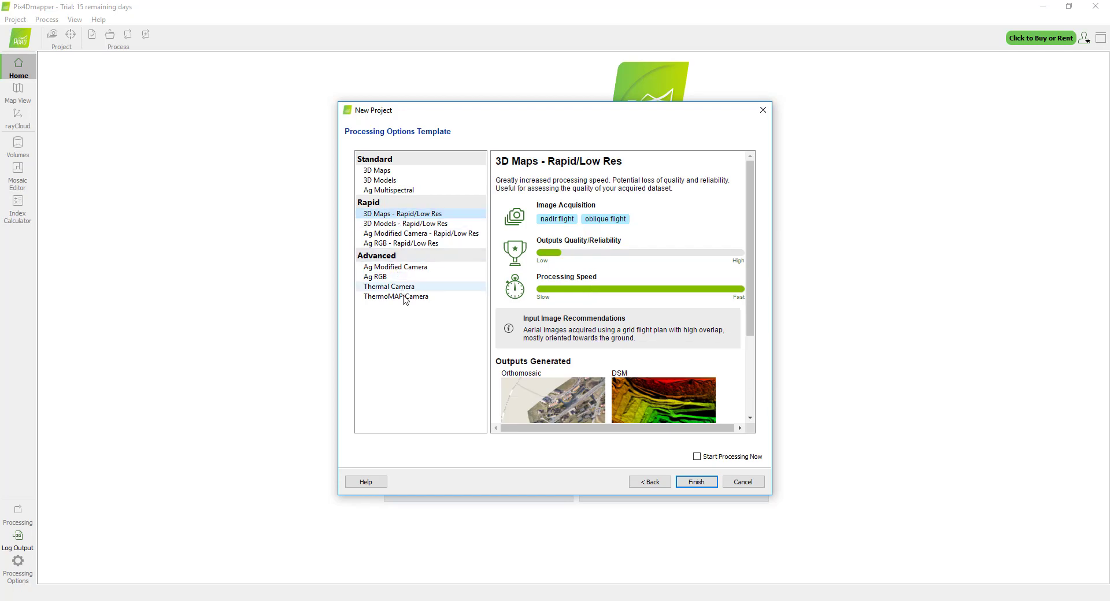
click(399, 267)
click(398, 277)
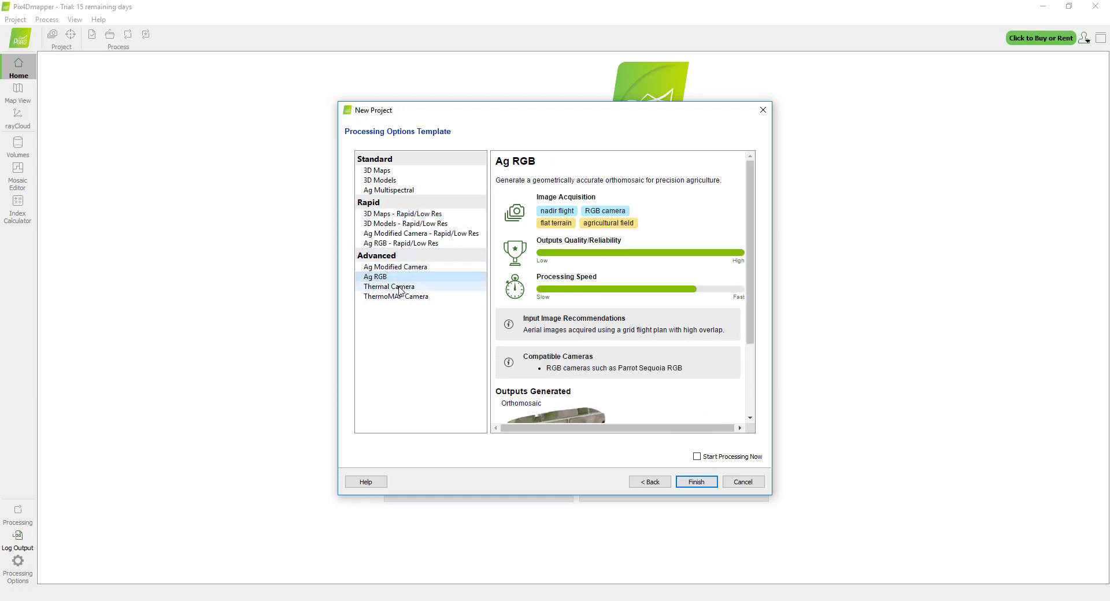
click(401, 288)
click(423, 296)
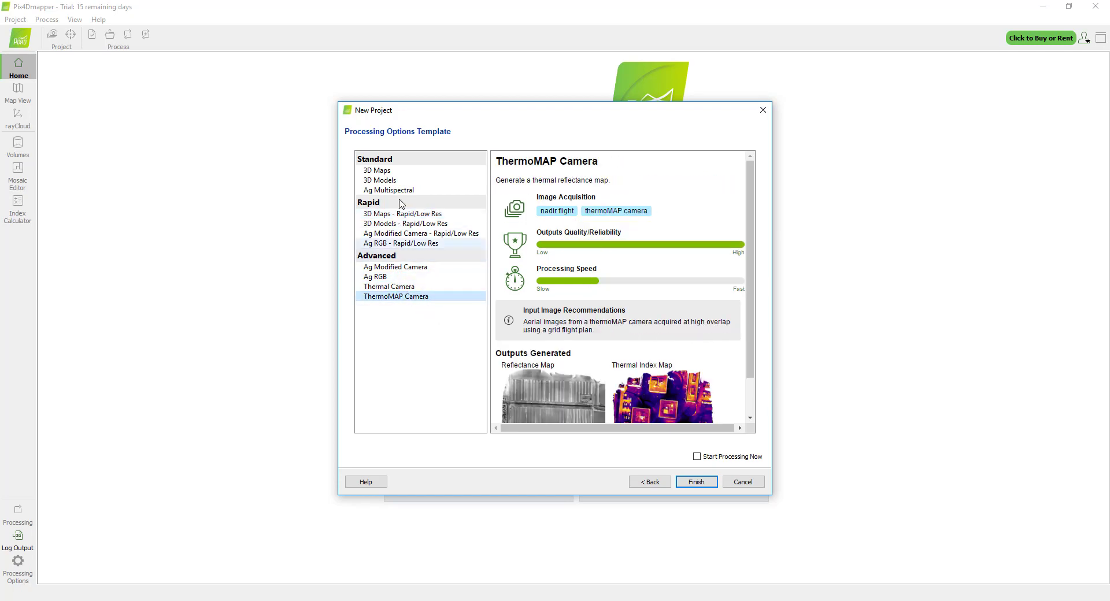
click(399, 267)
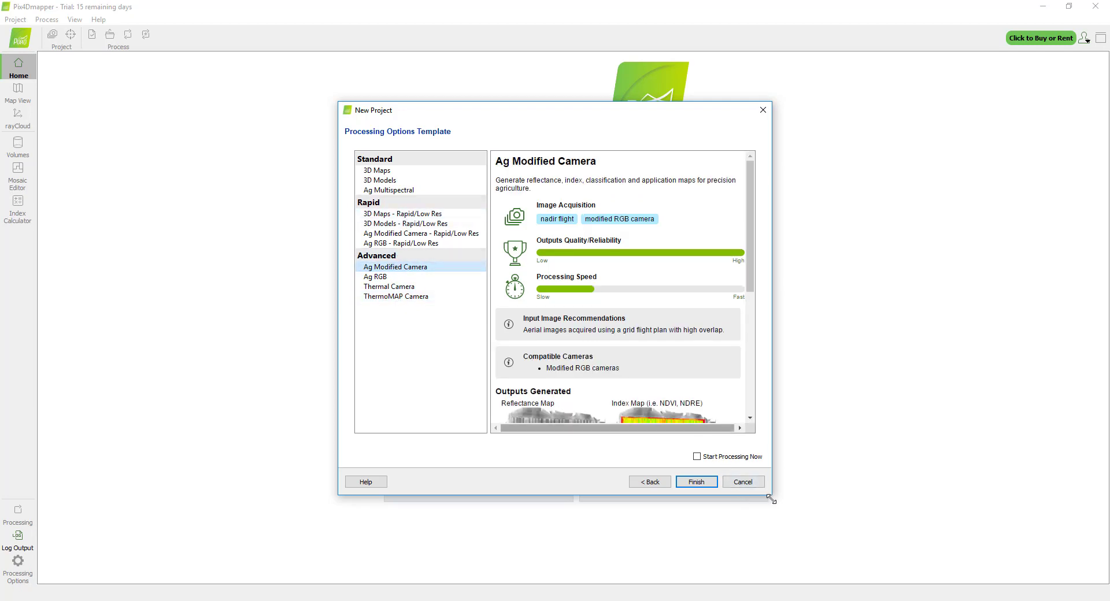
Step: Enlarge and reposition the project wizard, view the 3D Maps template and select the standard 3D Models template
drag(771, 495, 897, 578)
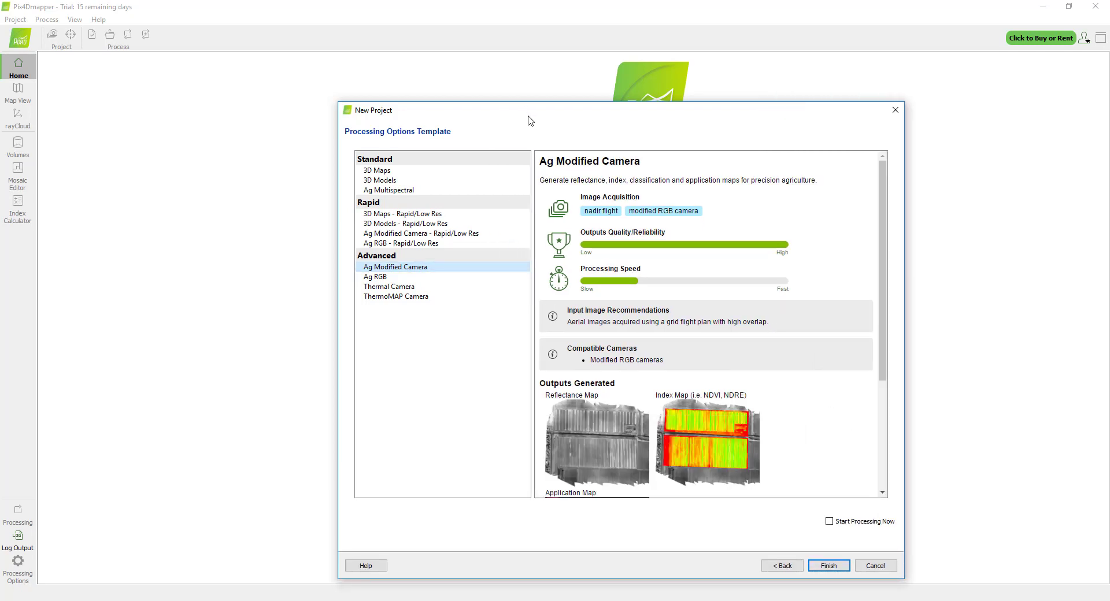
drag(528, 119, 471, 80)
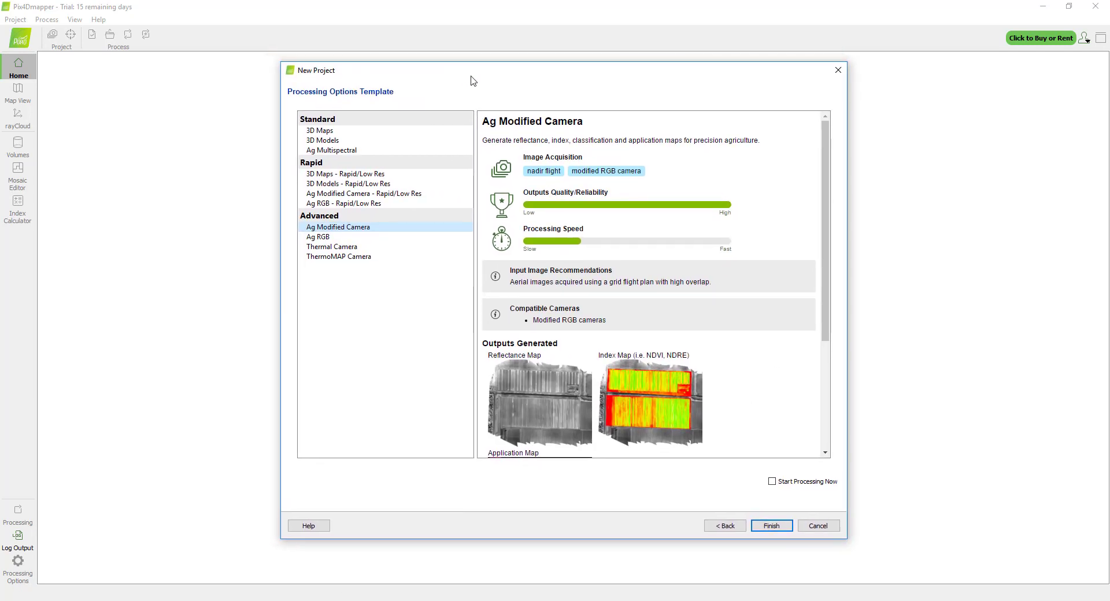
click(320, 130)
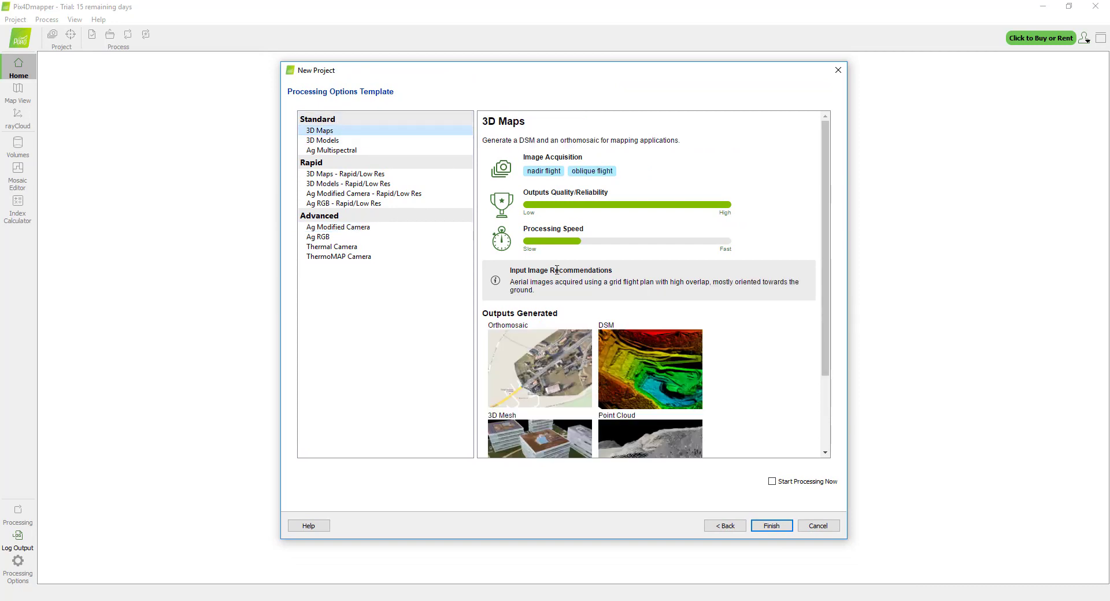
click(338, 141)
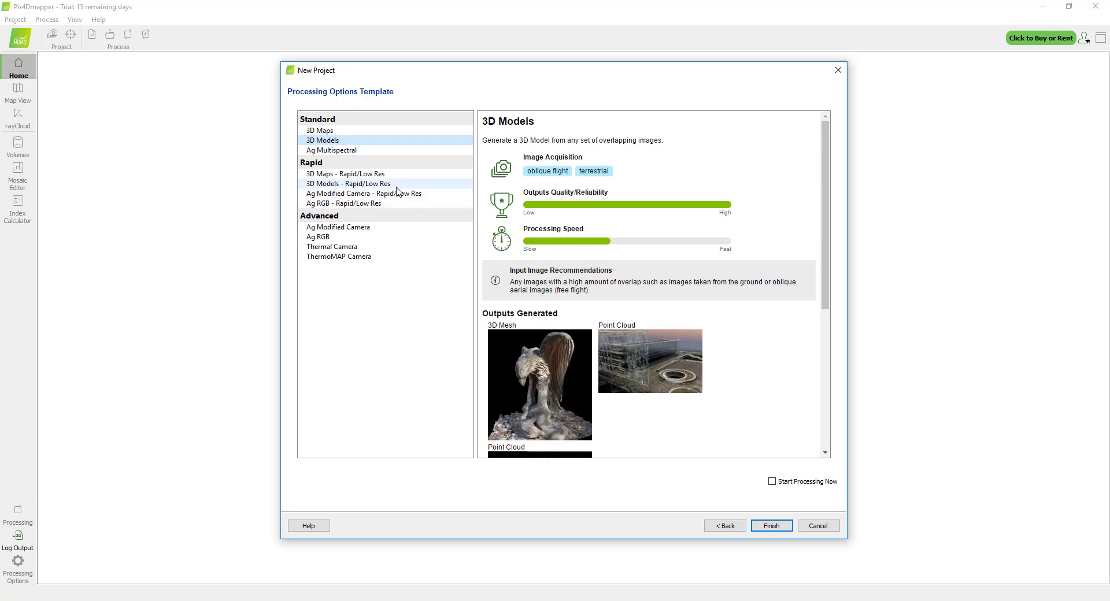
Step: Compare the standard 3D Models template with 3D Models - Rapid/Low Res and examine the standard template's generated outputs and application examples
click(341, 186)
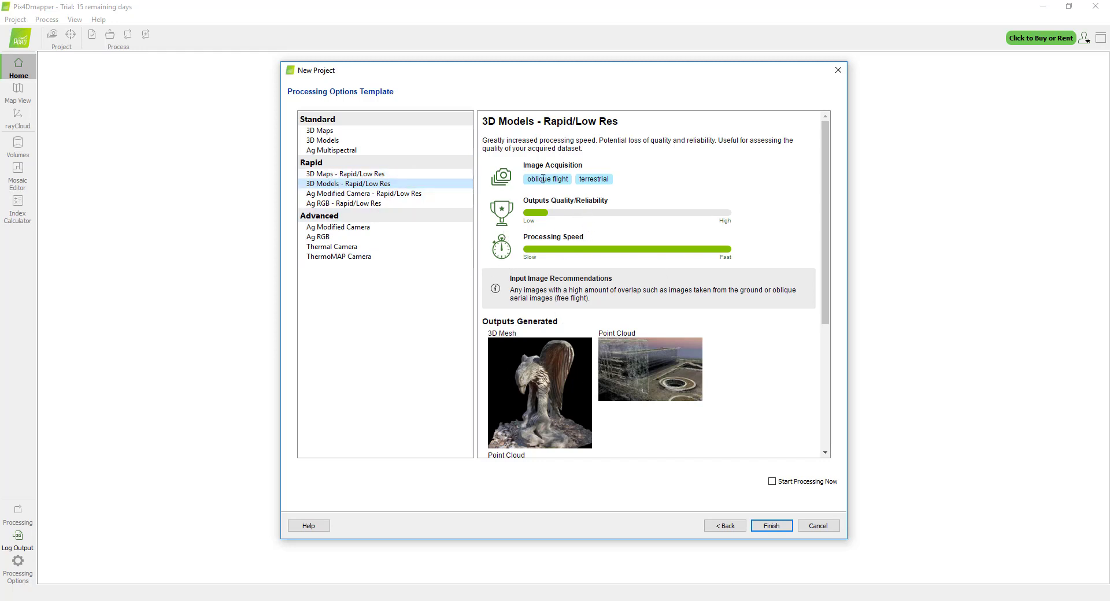
click(337, 141)
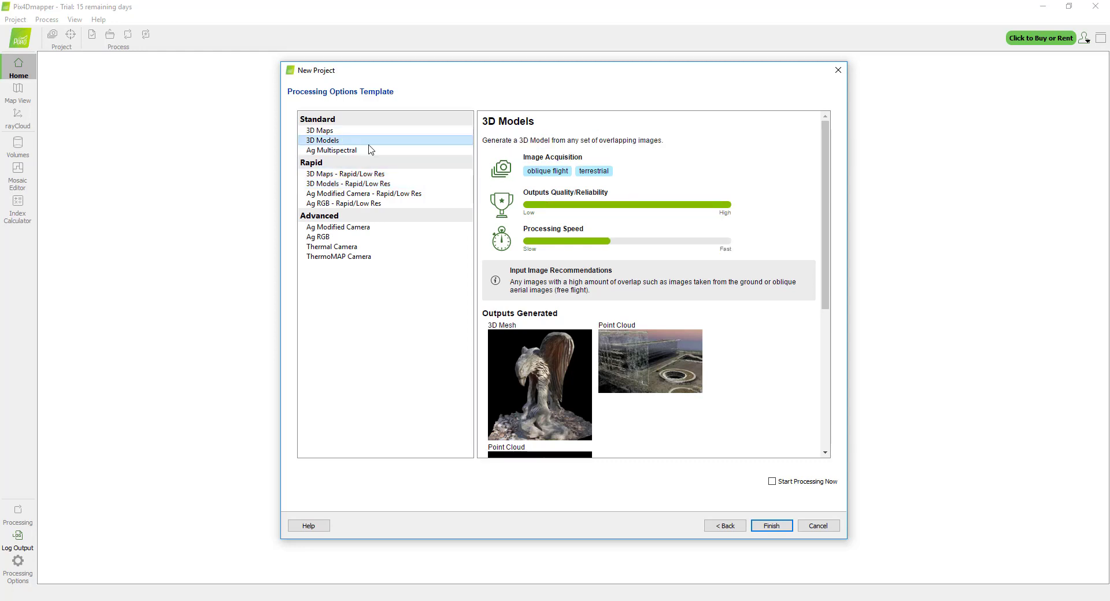
click(357, 185)
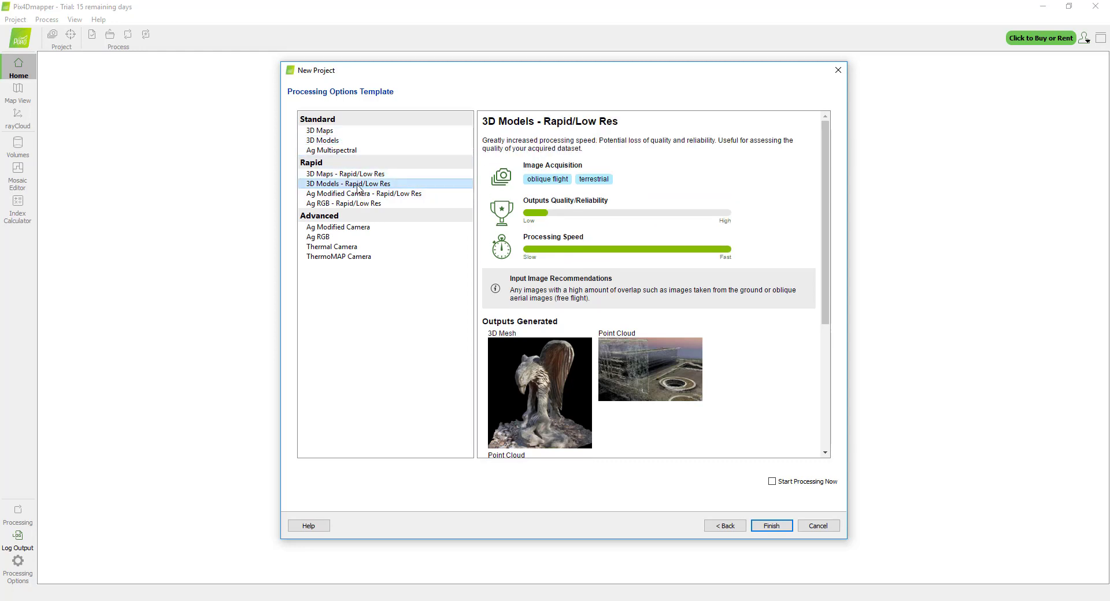
click(333, 140)
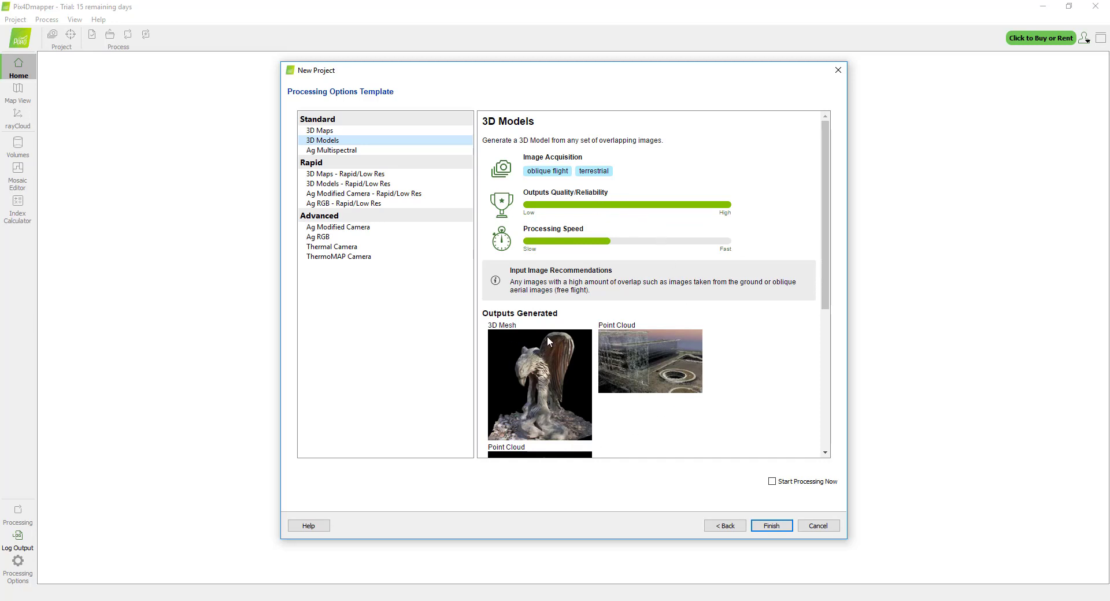
scroll(549, 341, down, 5)
scroll(537, 358, down, 3)
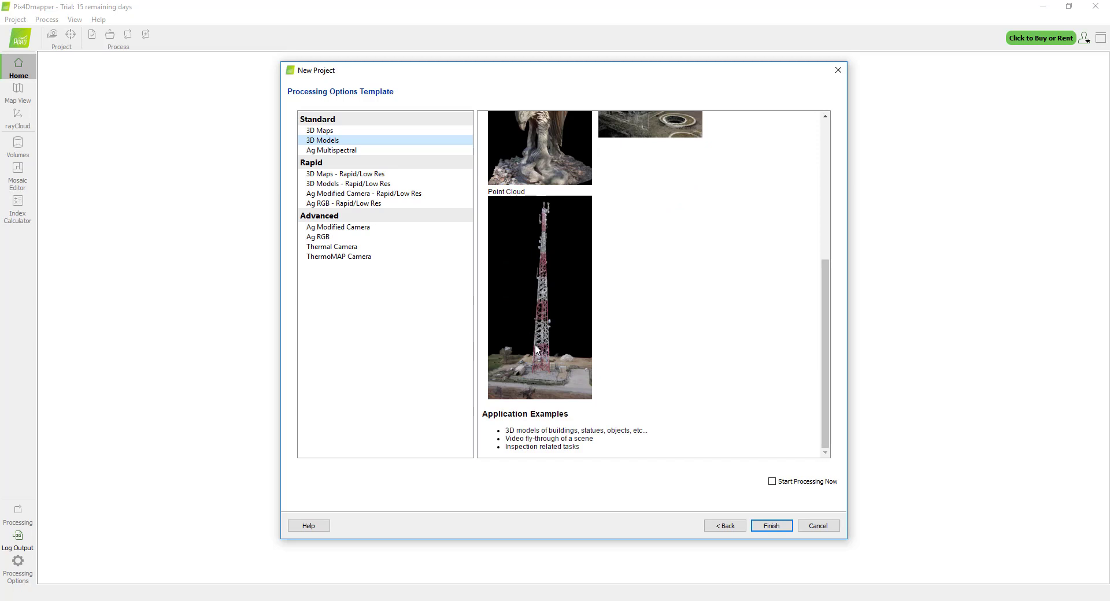
scroll(529, 335, up, 8)
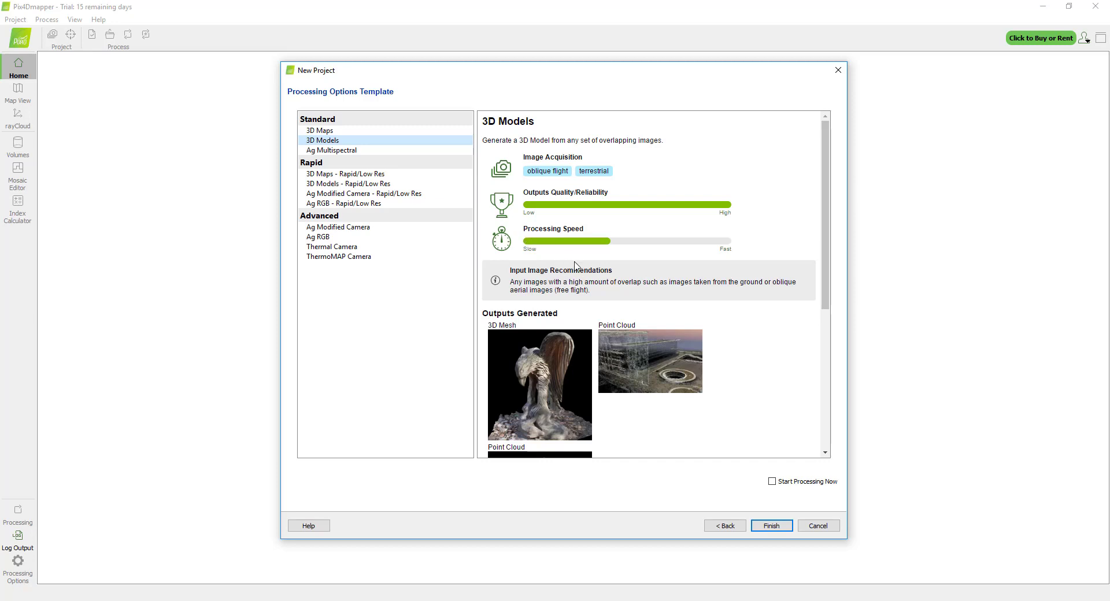
Step: Examine the quality, processing speed, input recommendations and outputs of 3D Models - Rapid/Low Res against those of standard 3D Models
click(378, 183)
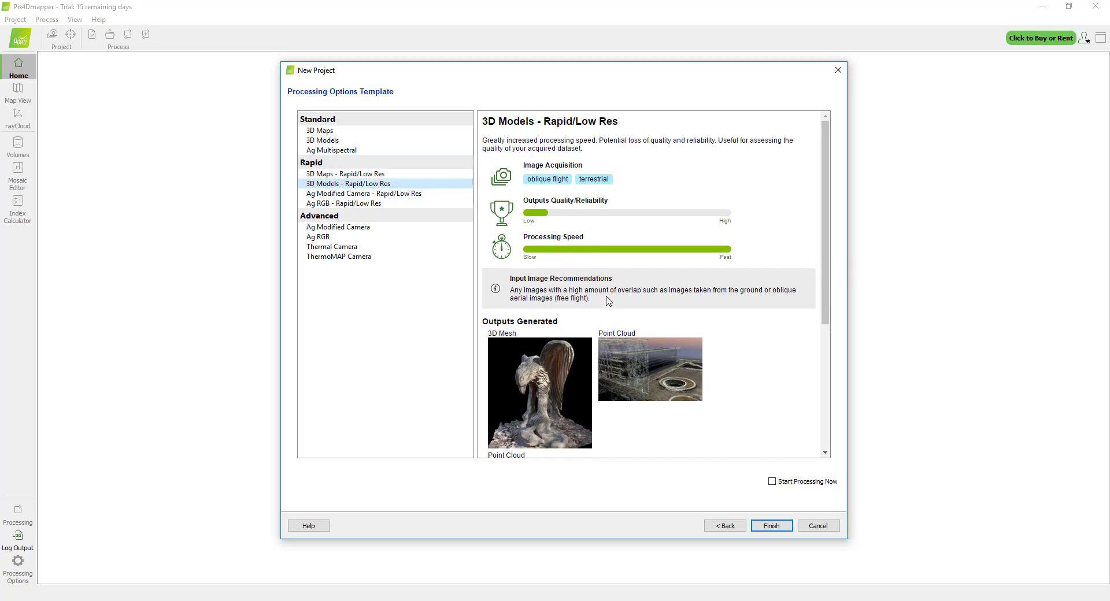
click(322, 141)
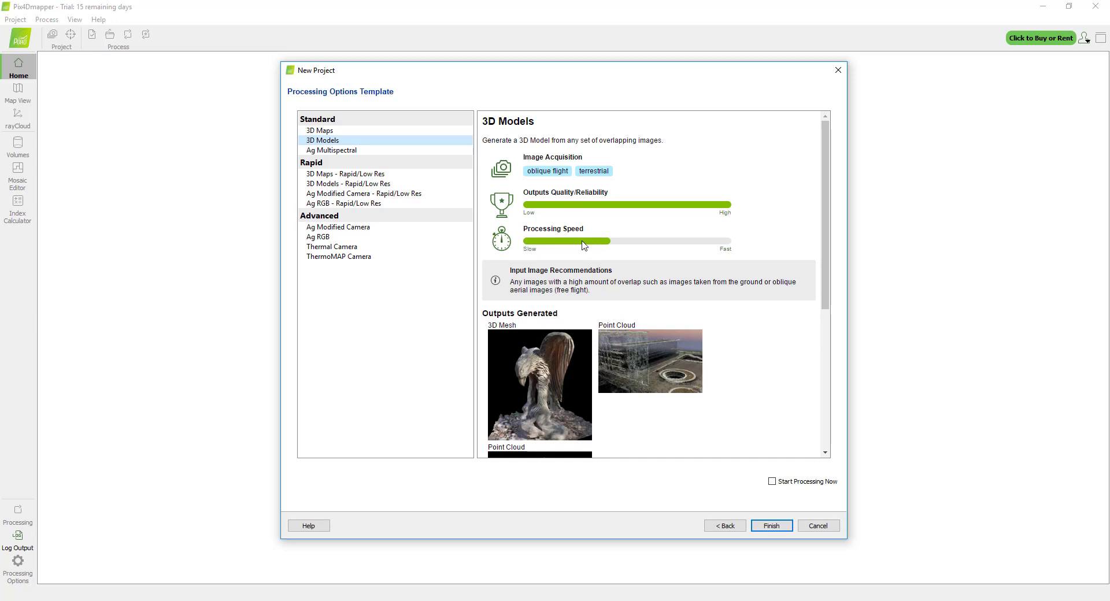
click(364, 184)
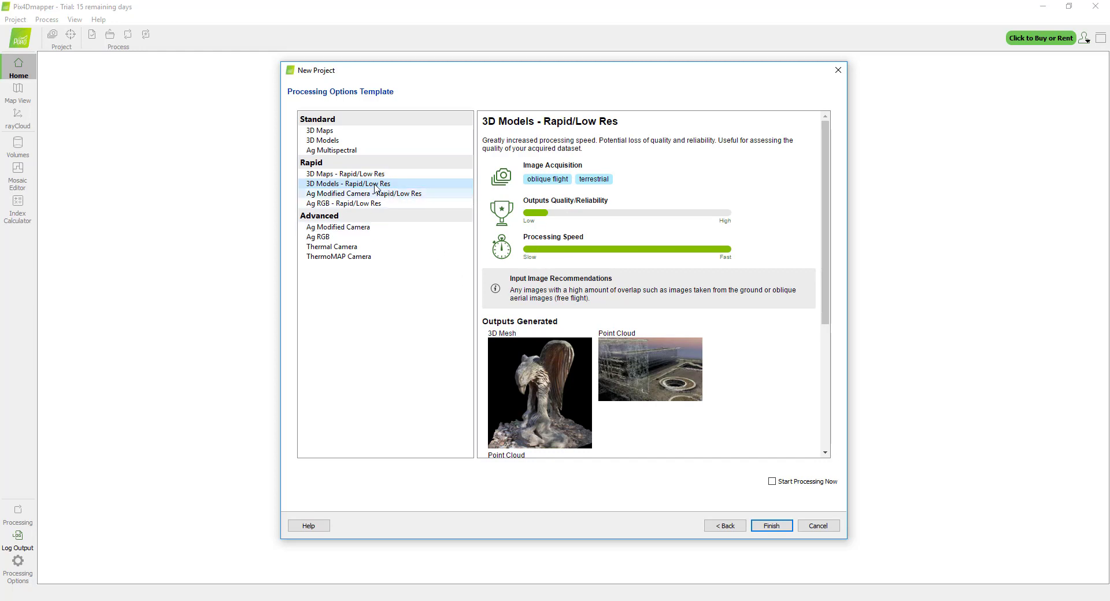
click(328, 140)
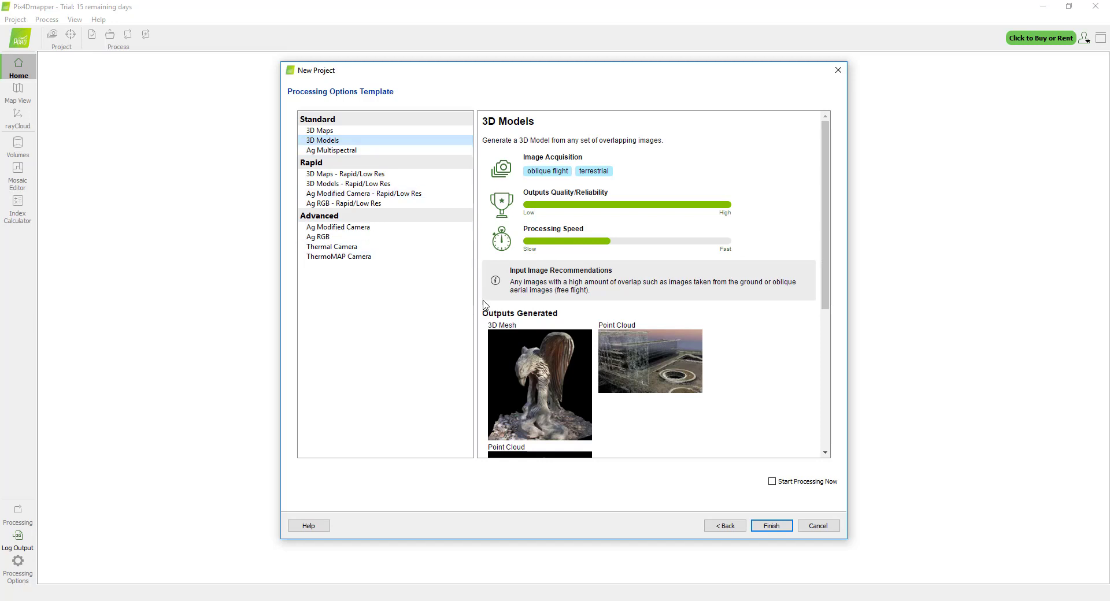
click(333, 183)
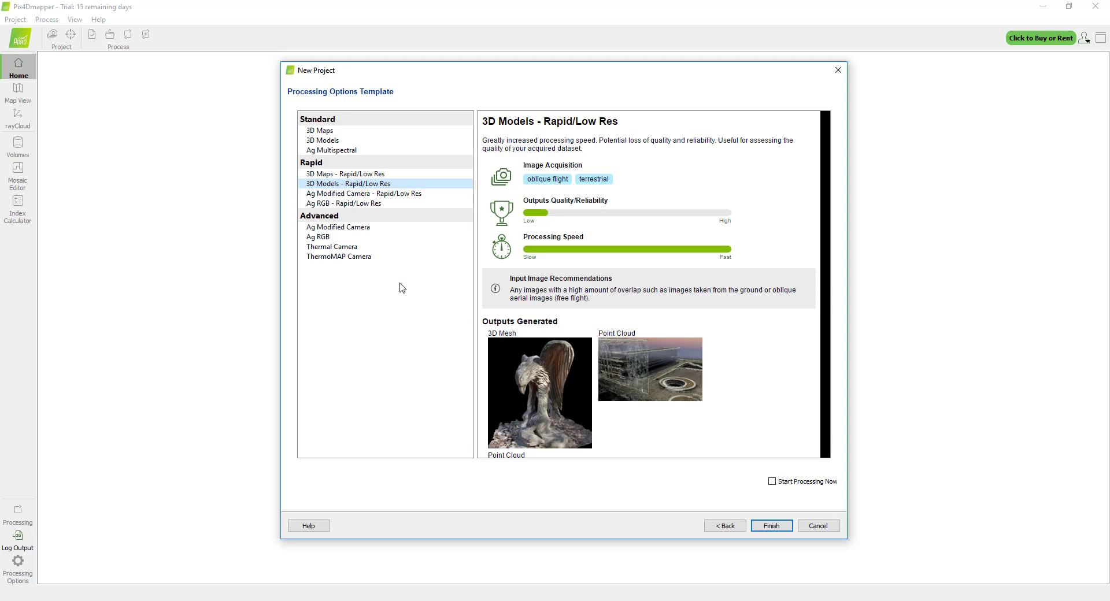
click(354, 140)
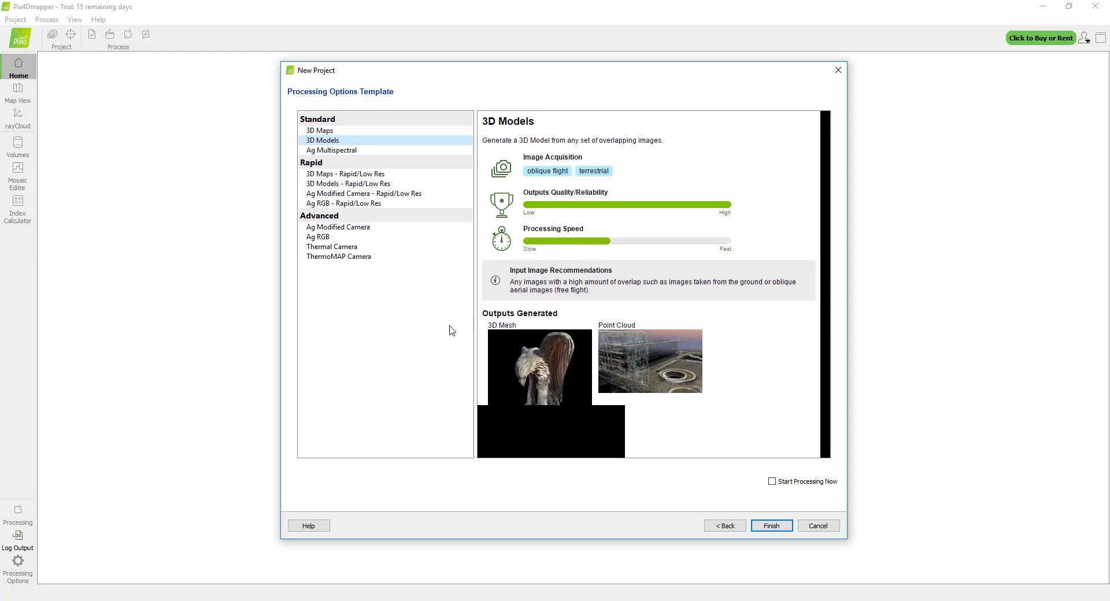
scroll(601, 357, down, 5)
scroll(614, 345, up, 5)
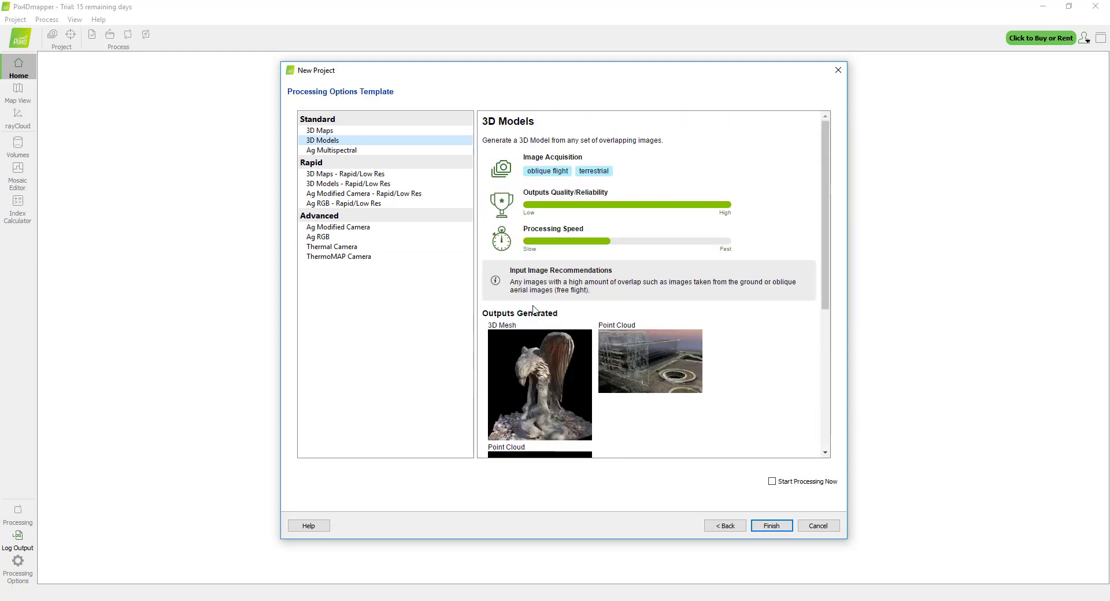
click(346, 184)
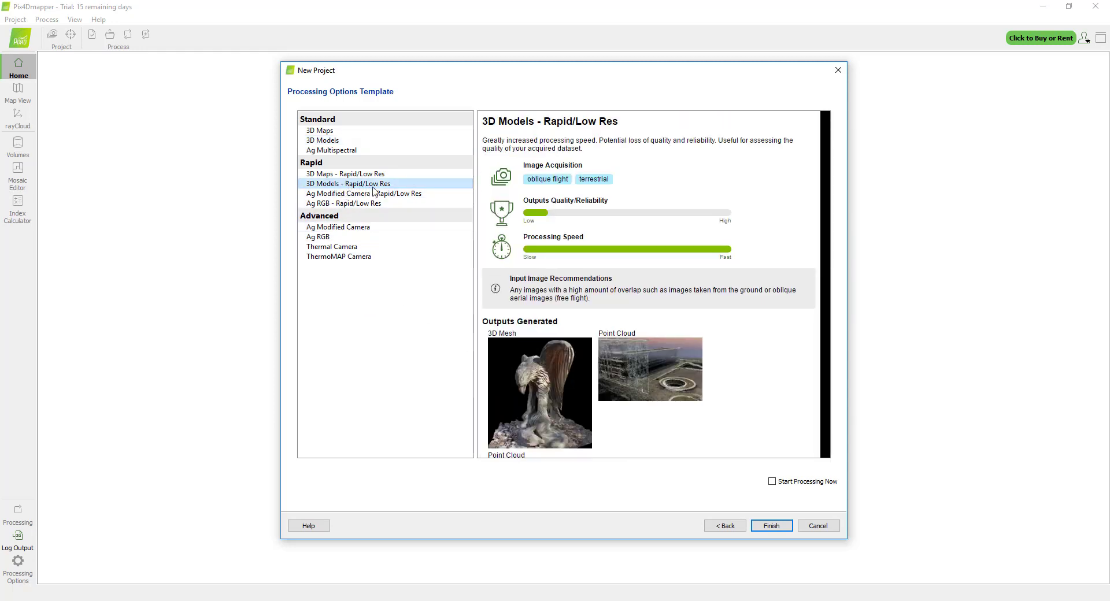
scroll(633, 287, down, 4)
scroll(622, 281, up, 2)
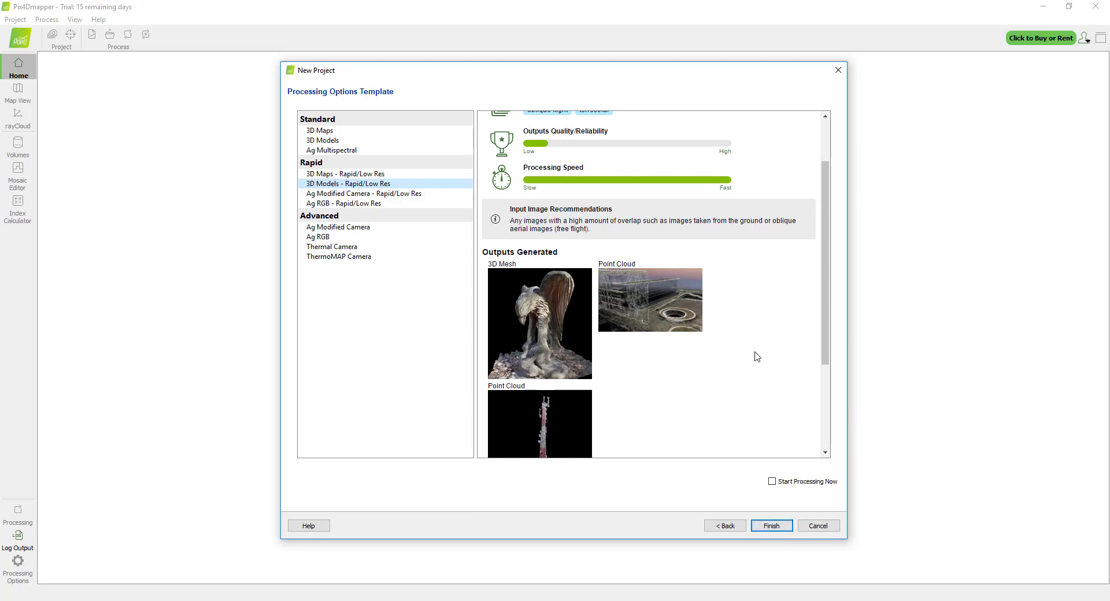
Step: Review the 3D Maps template's outputs and application examples, and create the project with the 3D Models - Rapid/Low Res template
click(338, 131)
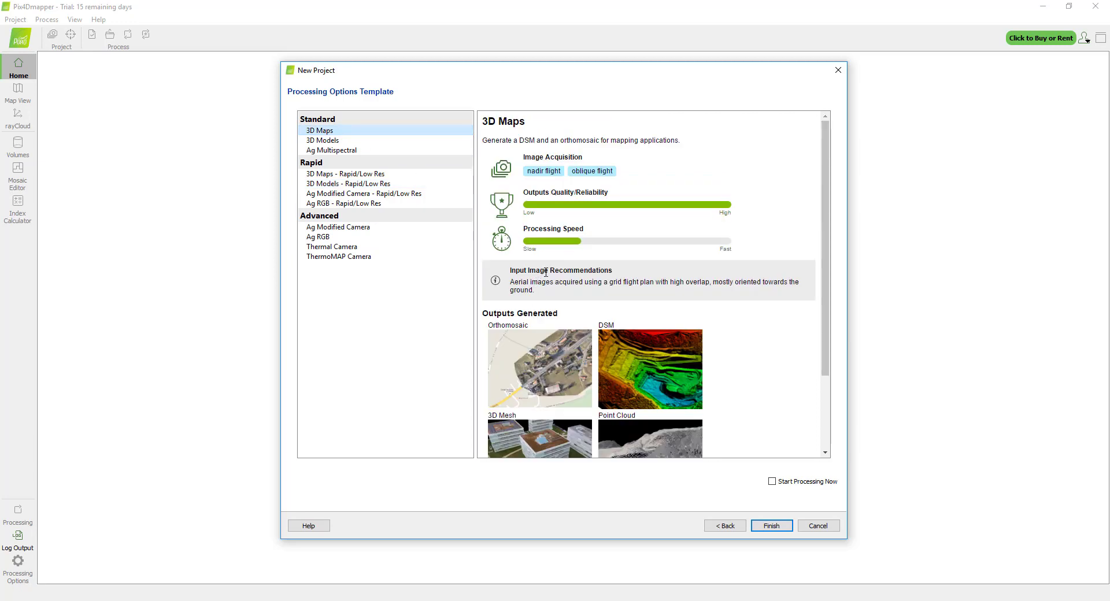
scroll(663, 302, down, 3)
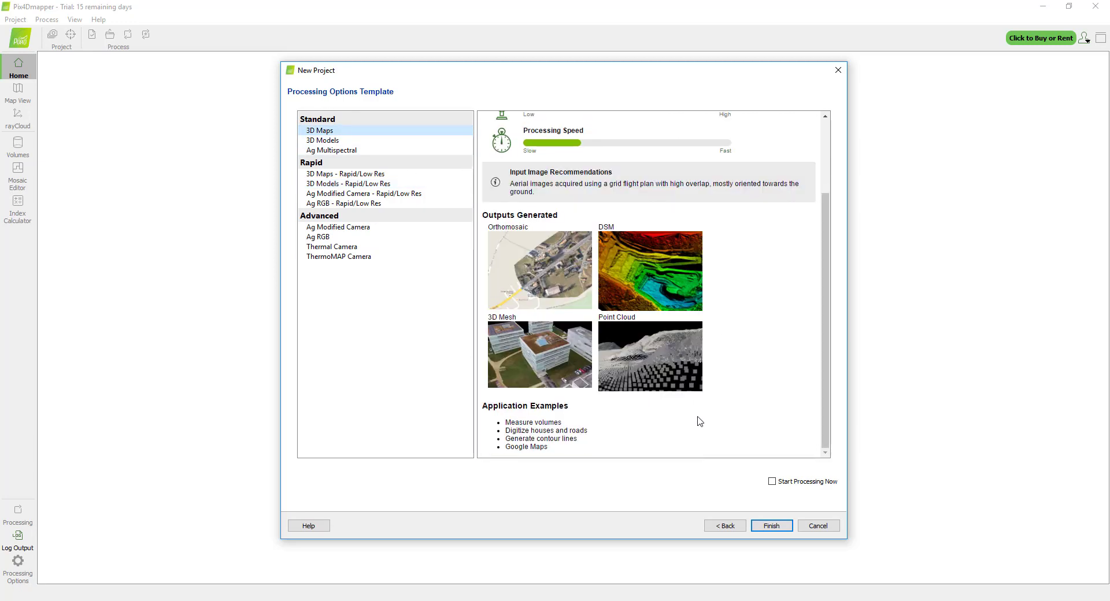
scroll(663, 260, up, 3)
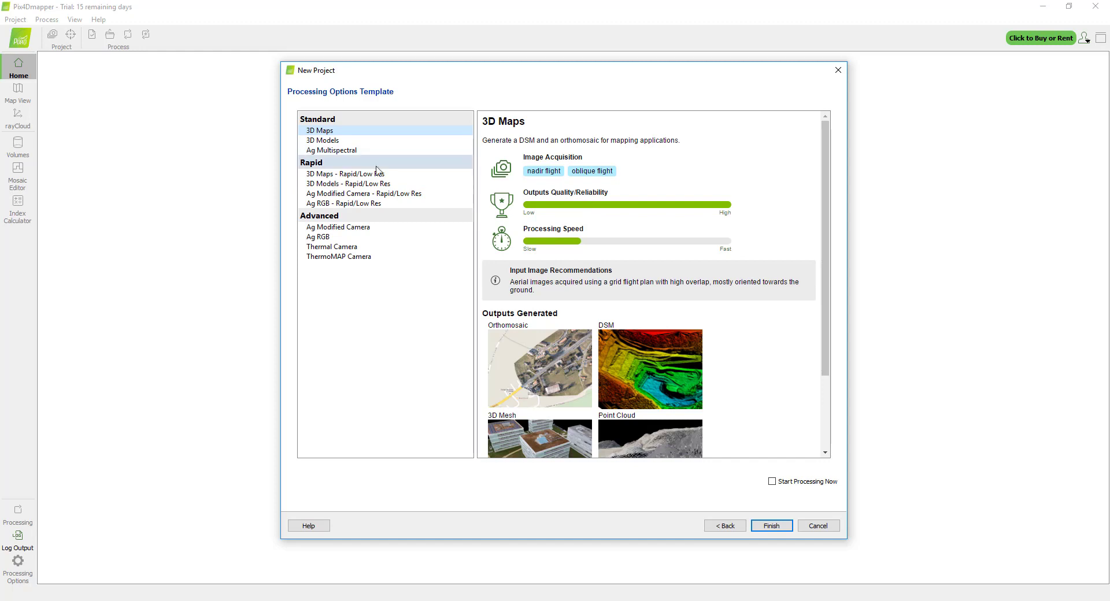
click(347, 183)
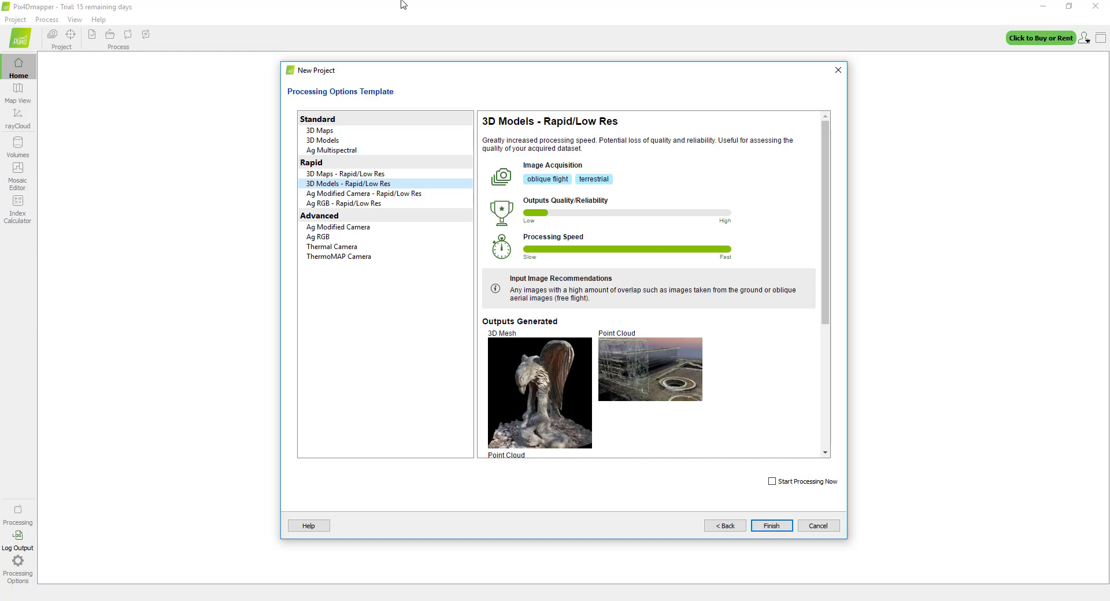
click(321, 131)
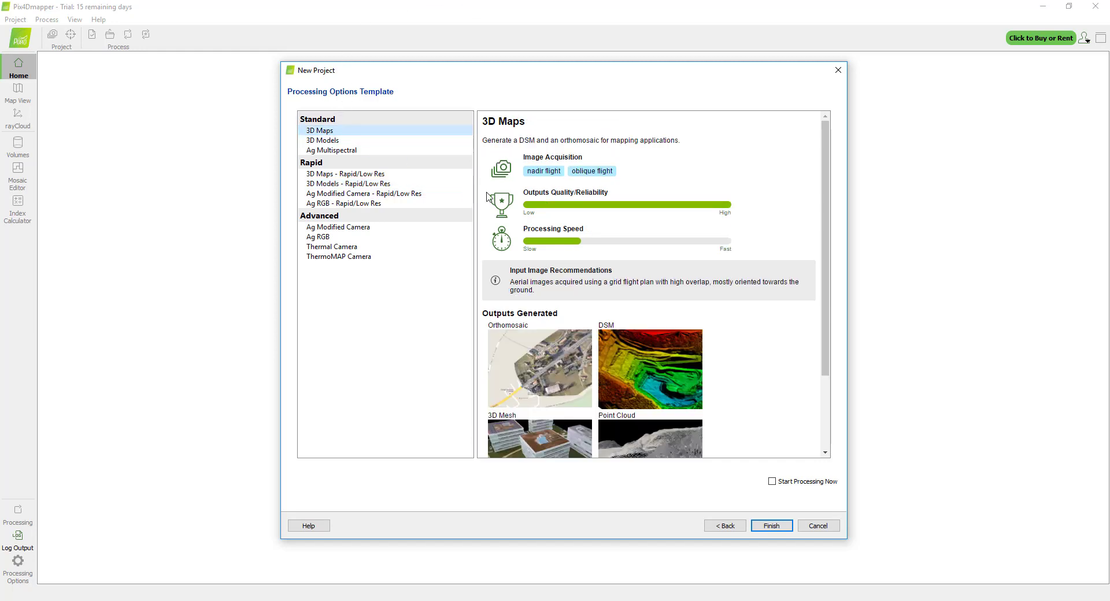
click(349, 140)
click(353, 184)
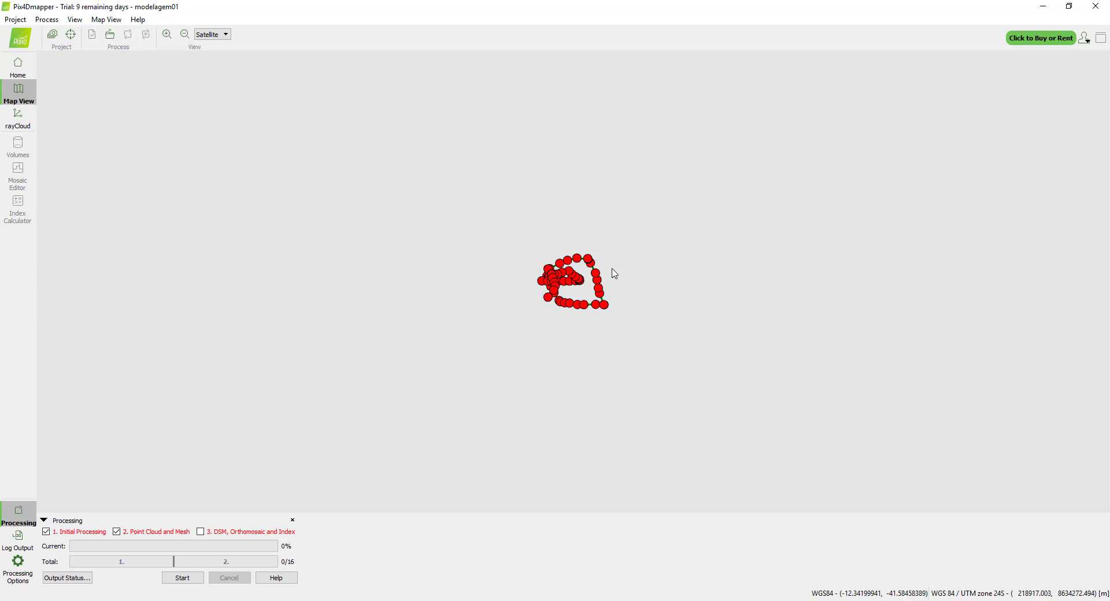
Step: Look closer at the image positions on the map and open the project's processing options
scroll(571, 282, up, 2)
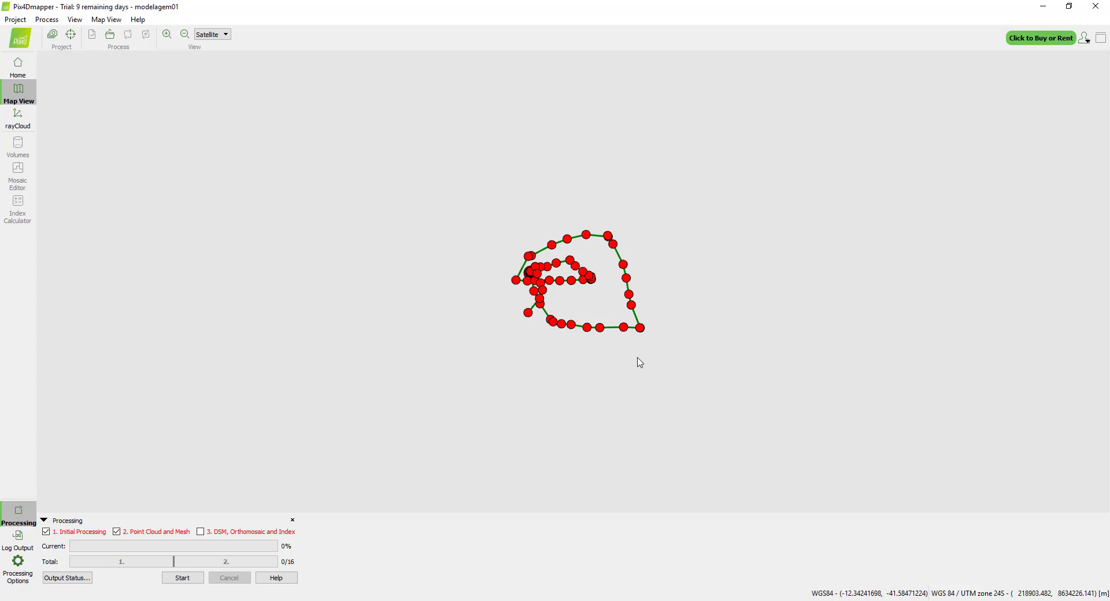
click(24, 579)
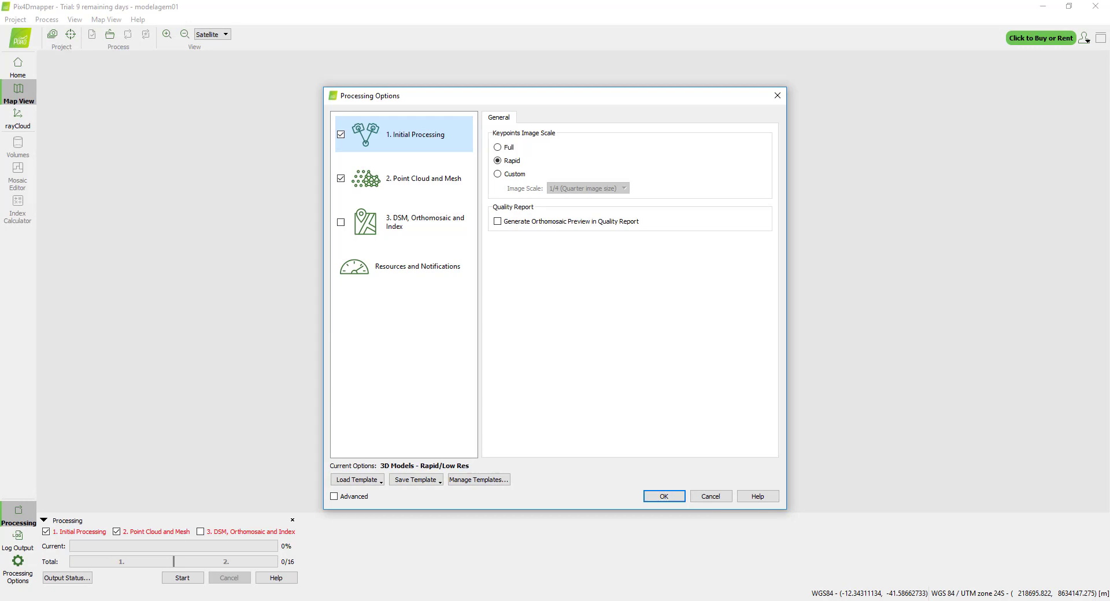
Step: Switch to a new Paint window and arrange it beside the Processing Options dialog with both visible
right_click(161, 600)
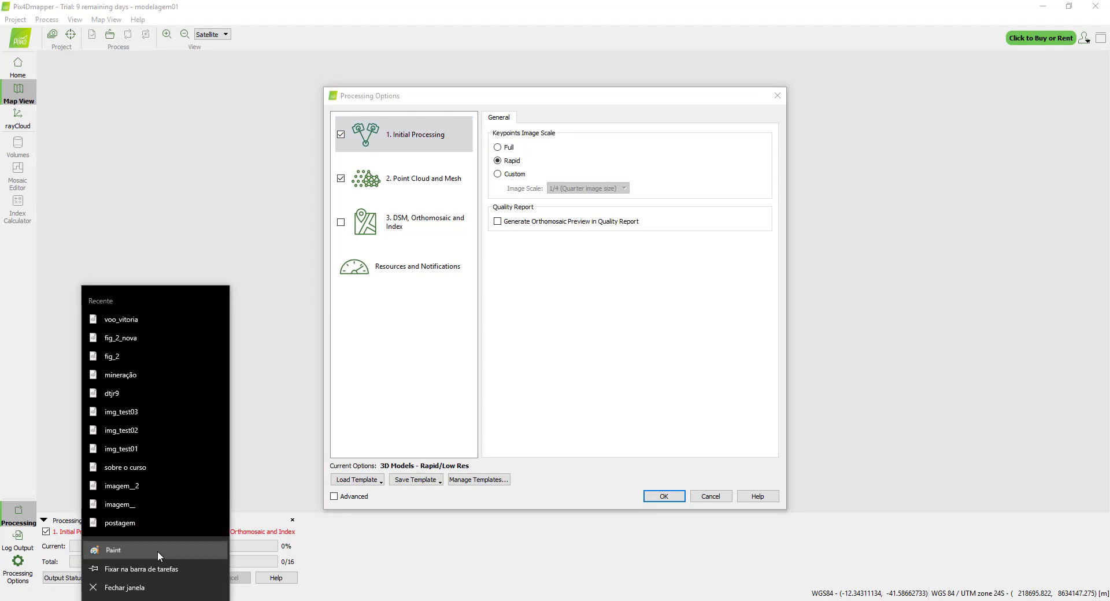
click(157, 550)
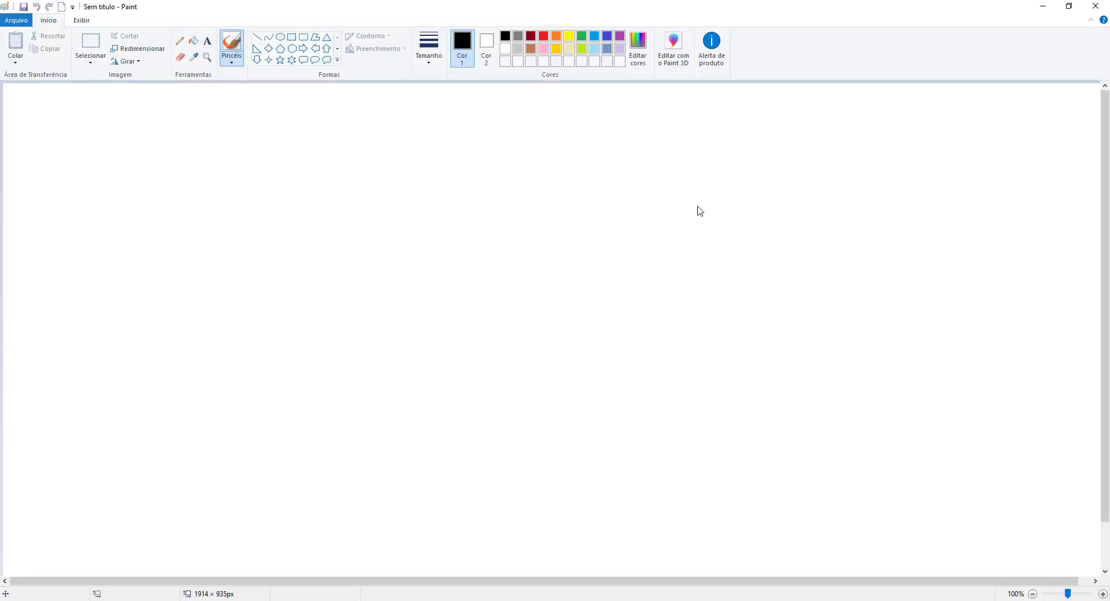
mouse_move(618, 4)
mouse_down()
mouse_move(639, 69)
mouse_move(819, 181)
mouse_move(825, 35)
mouse_up()
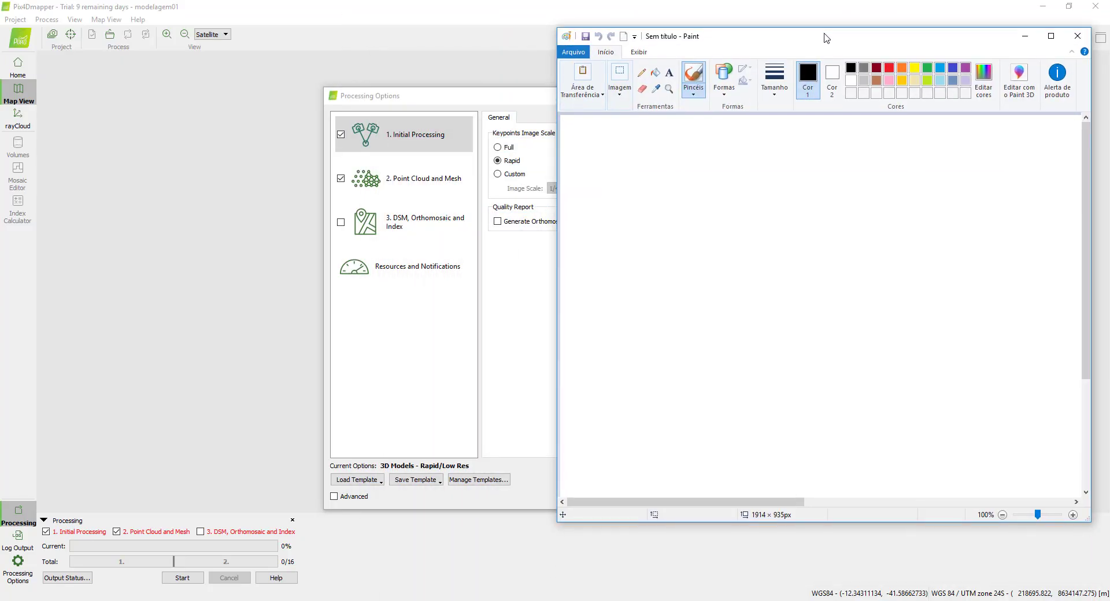
click(530, 103)
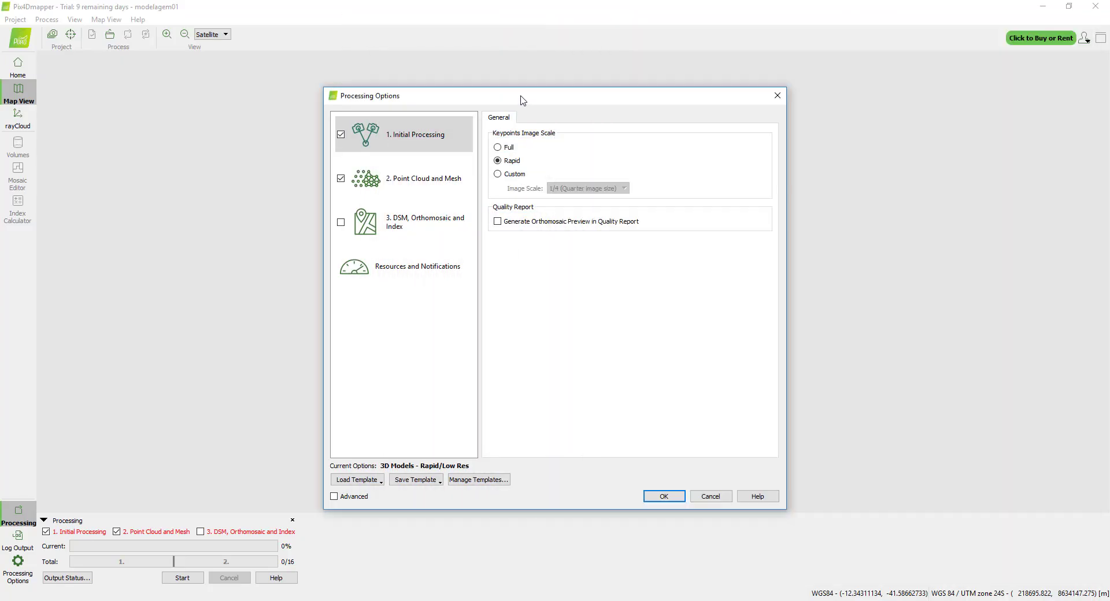
mouse_move(520, 99)
mouse_down()
mouse_move(257, 61)
mouse_move(267, 67)
mouse_up()
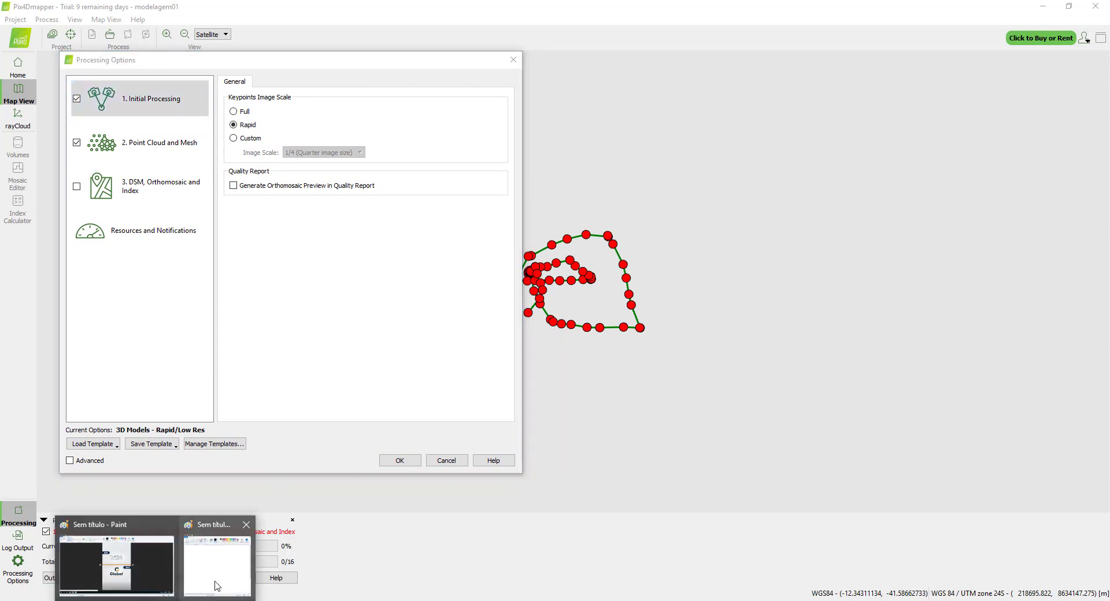
click(215, 585)
drag(747, 45, 723, 36)
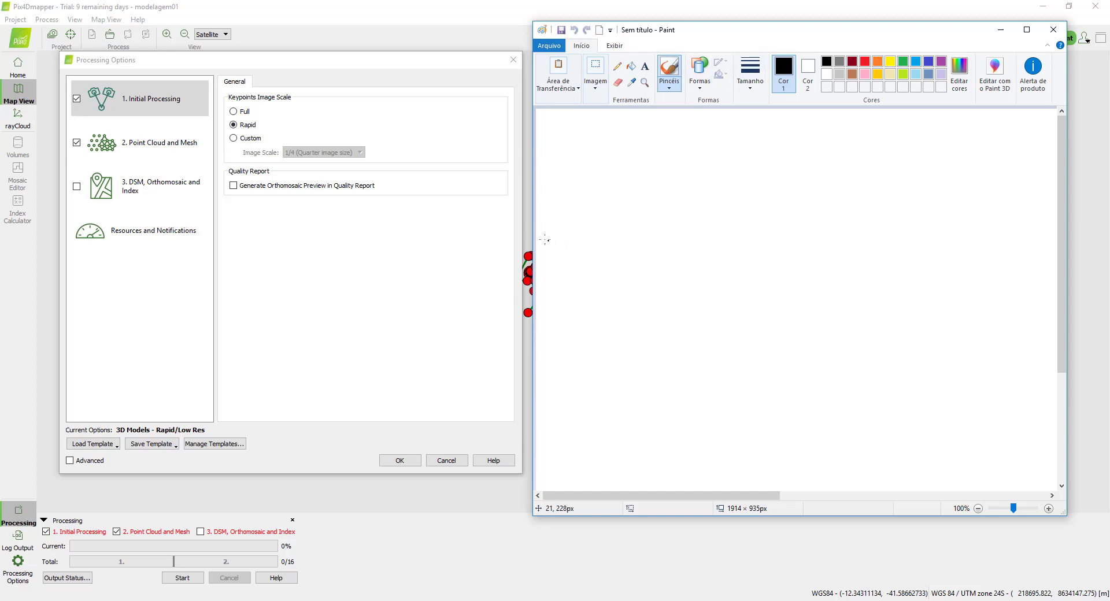
mouse_move(532, 237)
mouse_down()
mouse_move(415, 244)
mouse_move(454, 246)
mouse_up()
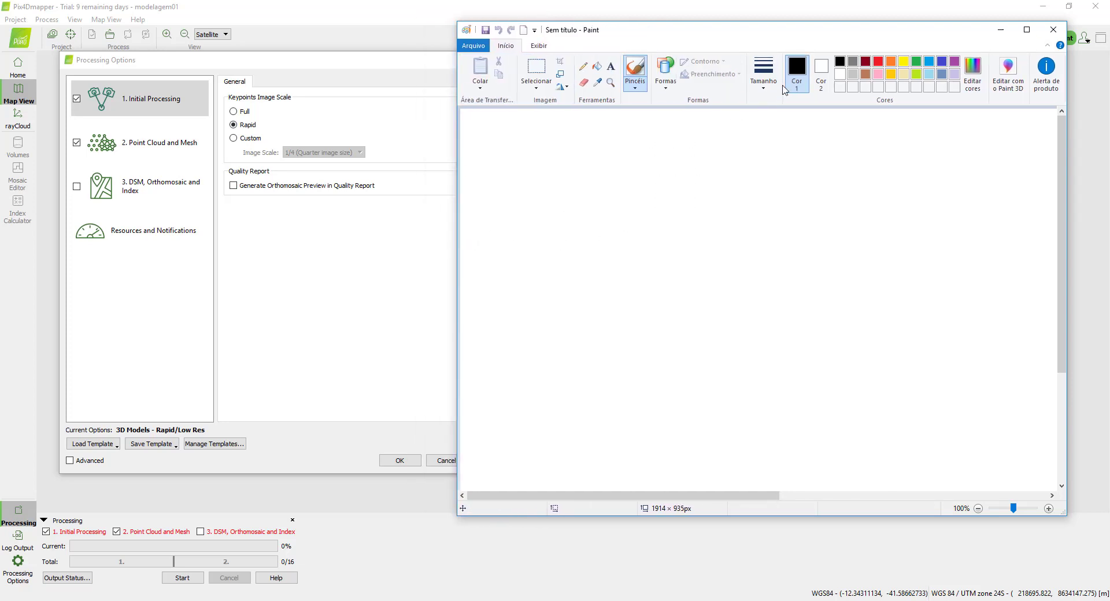
Step: Draw a large black rectangle outline on the blank Paint canvas
click(657, 88)
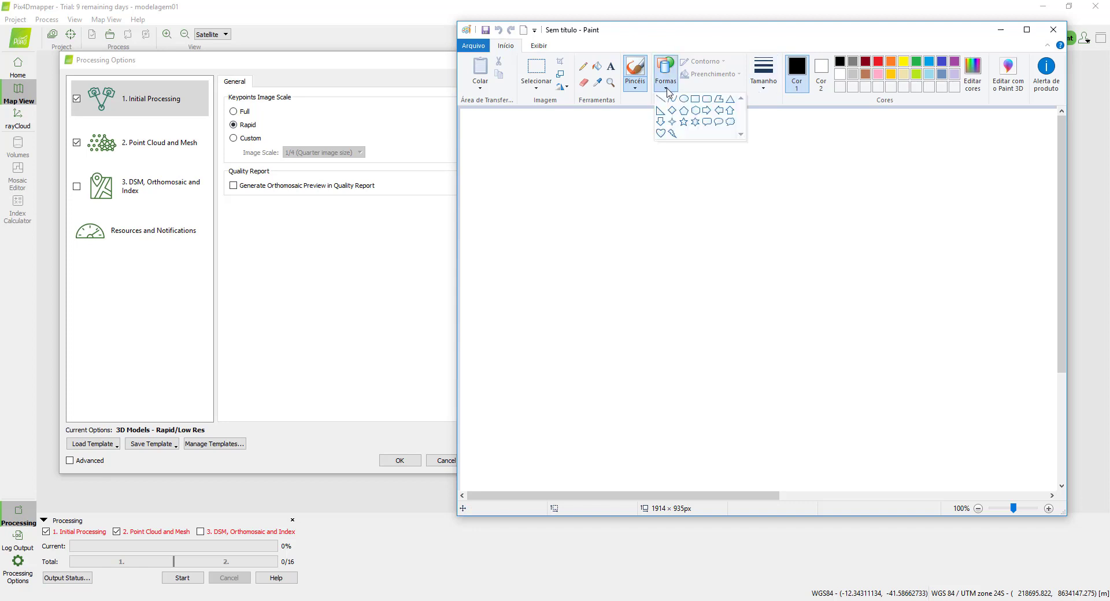
click(695, 102)
mouse_move(617, 182)
mouse_down()
mouse_move(848, 379)
mouse_move(956, 389)
mouse_move(963, 418)
mouse_up()
click(579, 205)
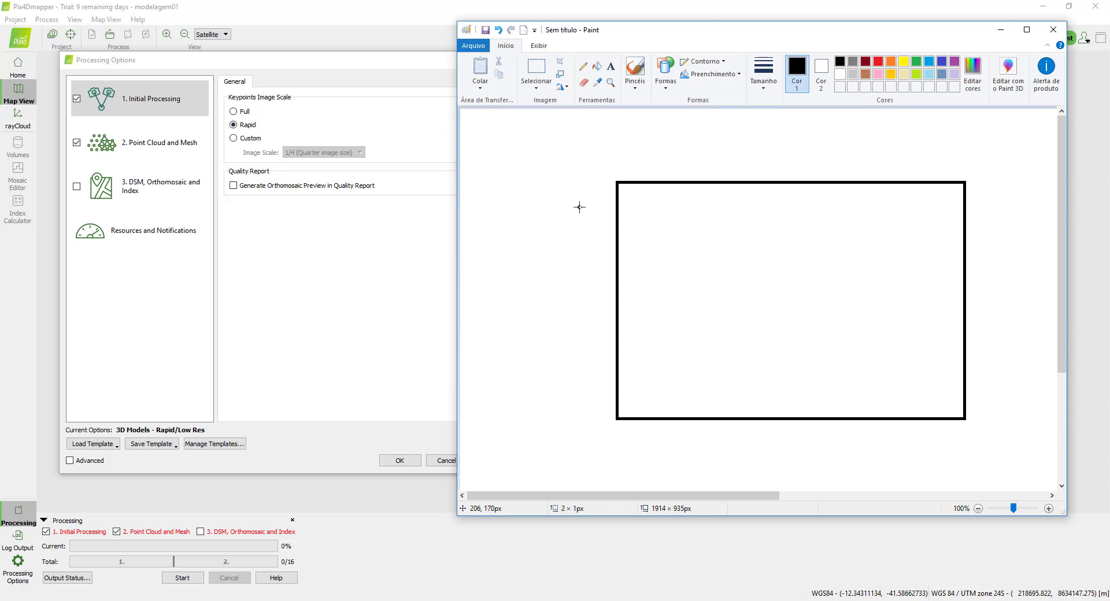
Step: Divide the rectangle into four quadrants with one roughly vertical line about 414 px long and one roughly horizontal line about 606 px long
click(769, 75)
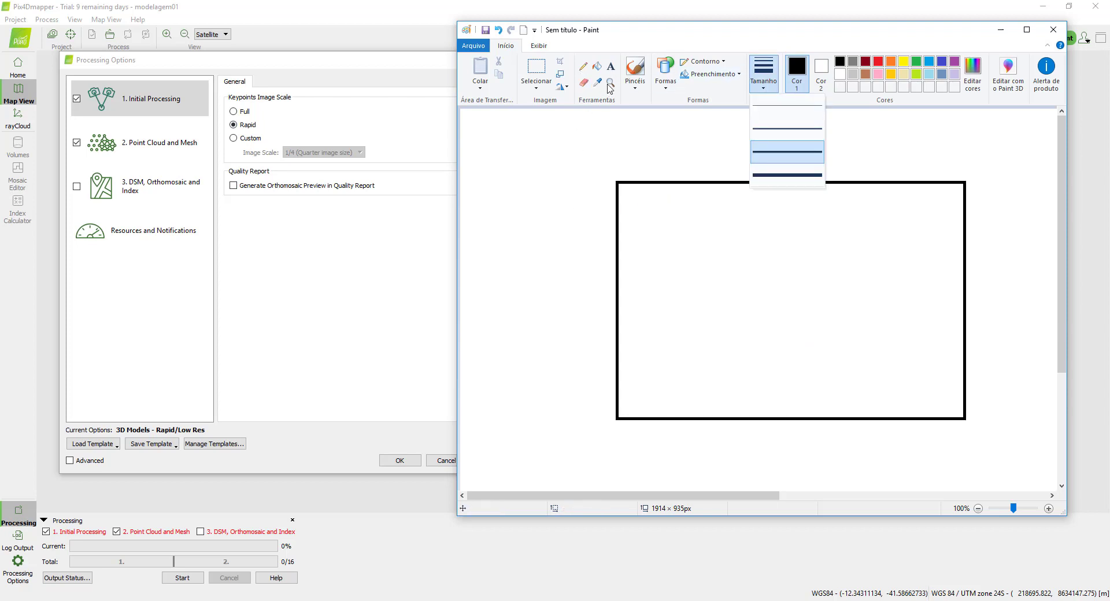
click(637, 87)
click(636, 86)
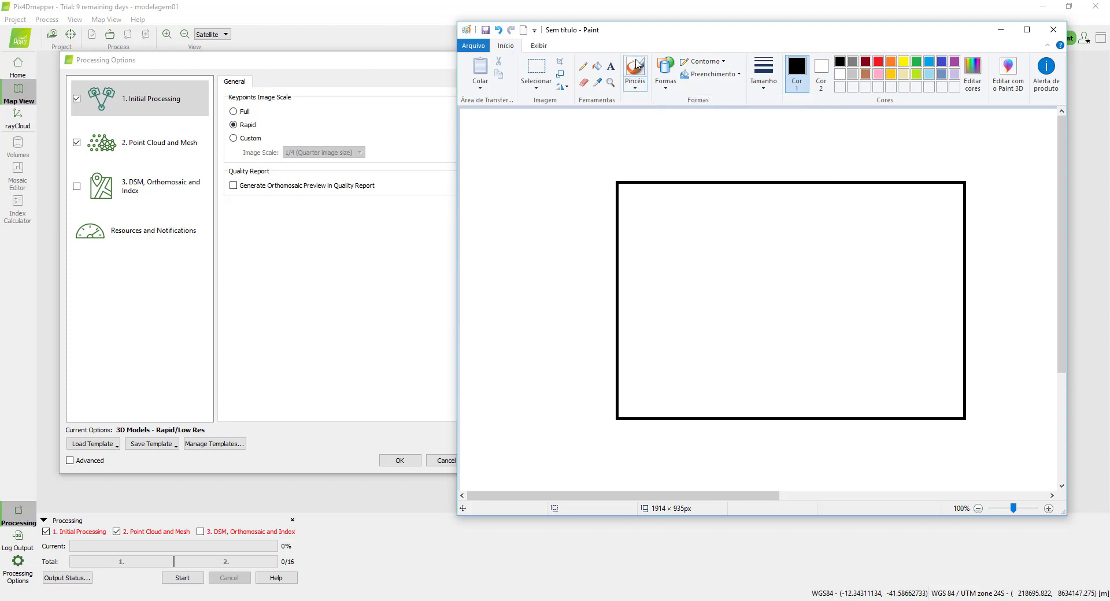
click(666, 87)
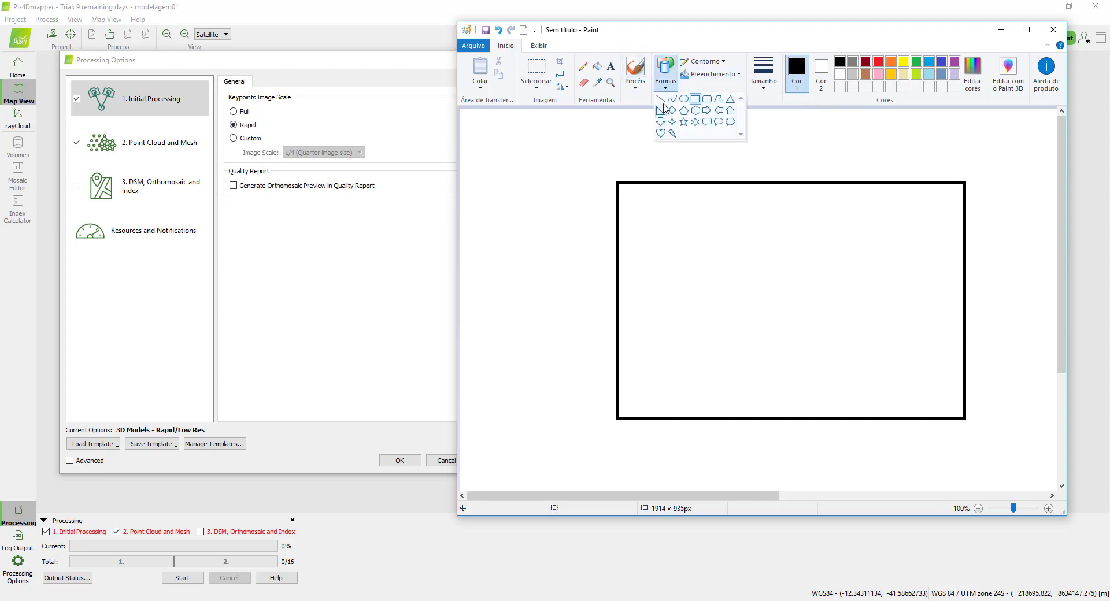
click(660, 99)
drag(771, 183, 775, 419)
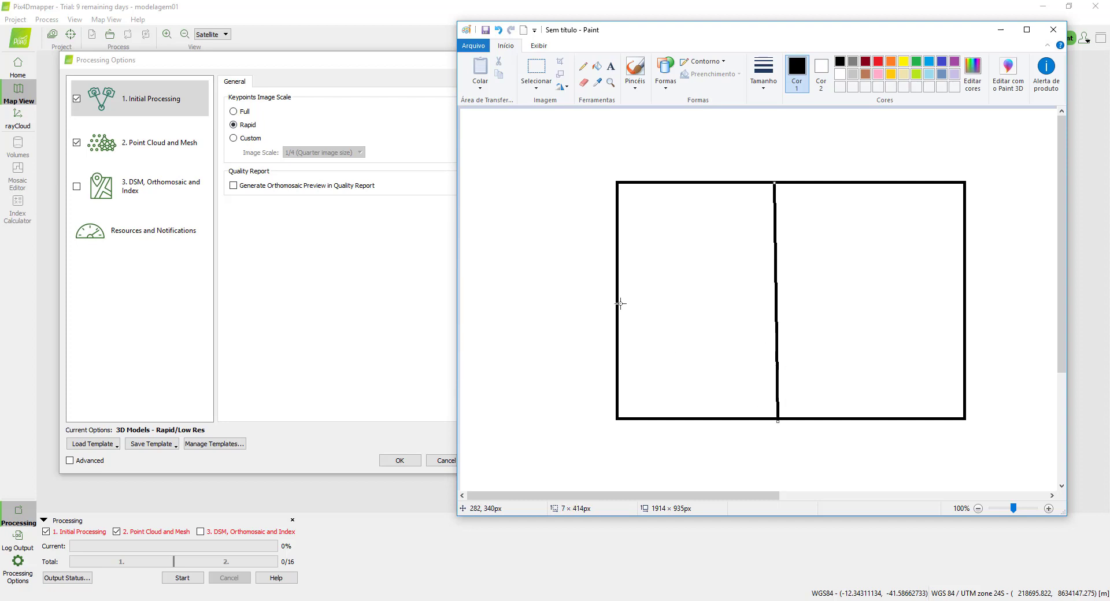
drag(617, 300, 966, 304)
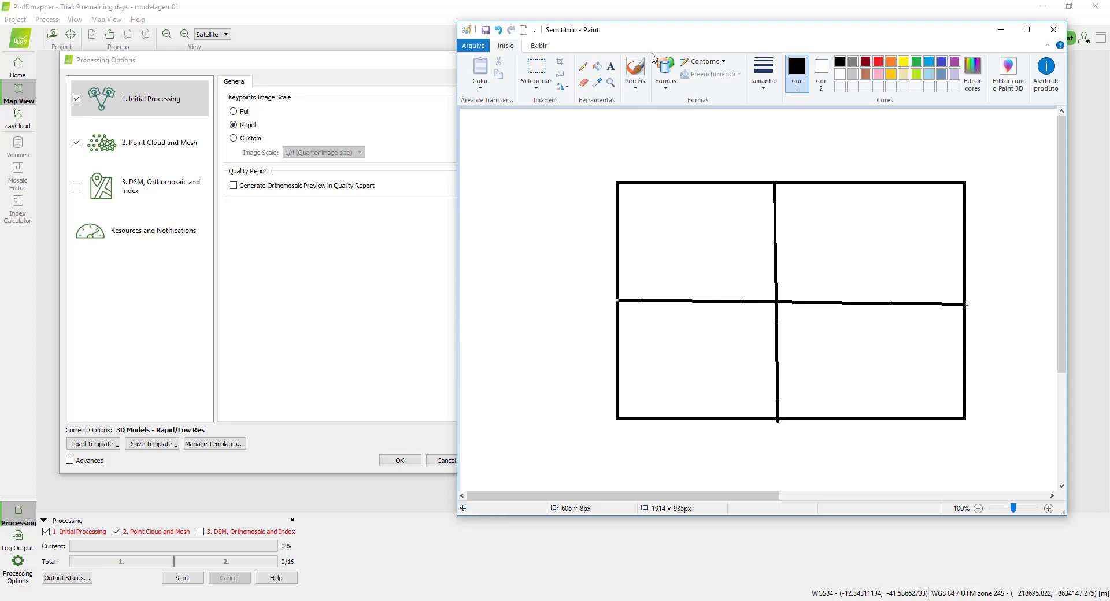
Step: Draw one ellipse in each of the four quadrants, ranging from about 117 × 140 px to about 161 × 100 px
click(661, 74)
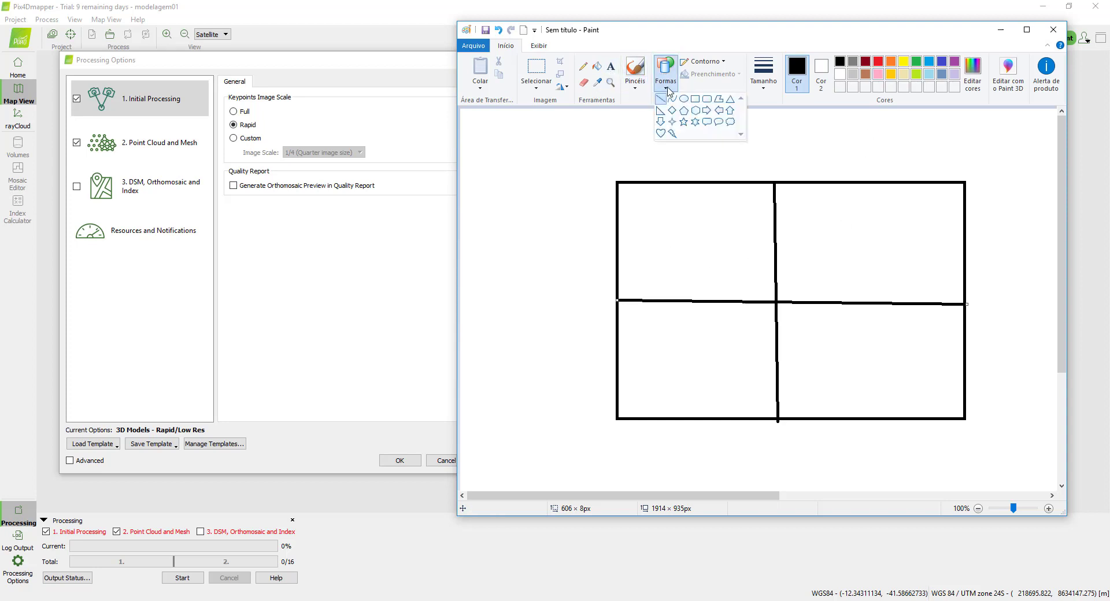
click(685, 99)
drag(666, 218, 732, 298)
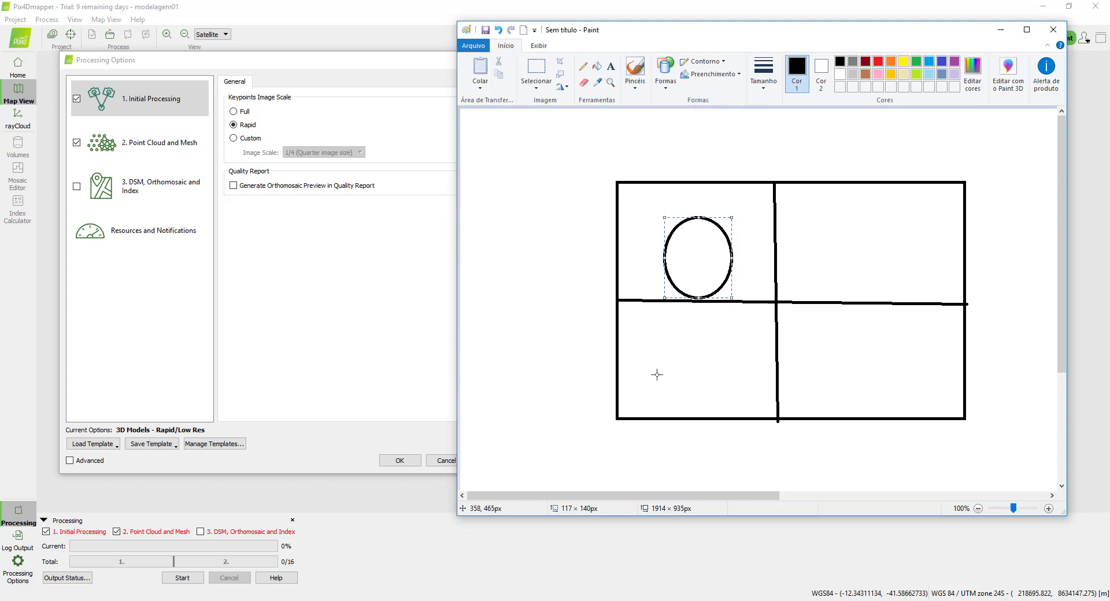
drag(835, 227, 922, 277)
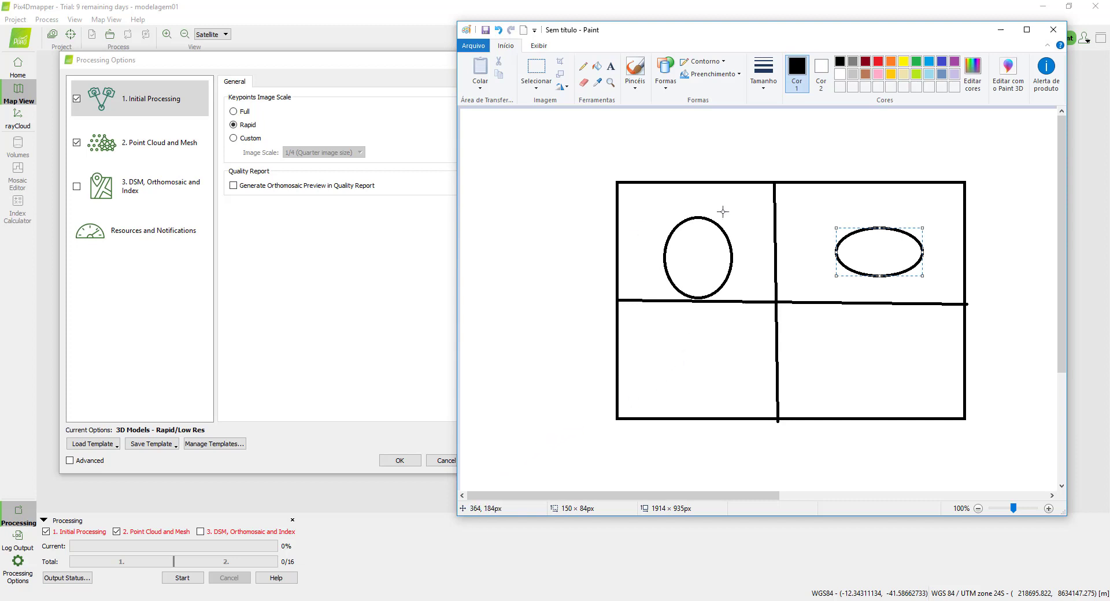
drag(671, 337, 745, 393)
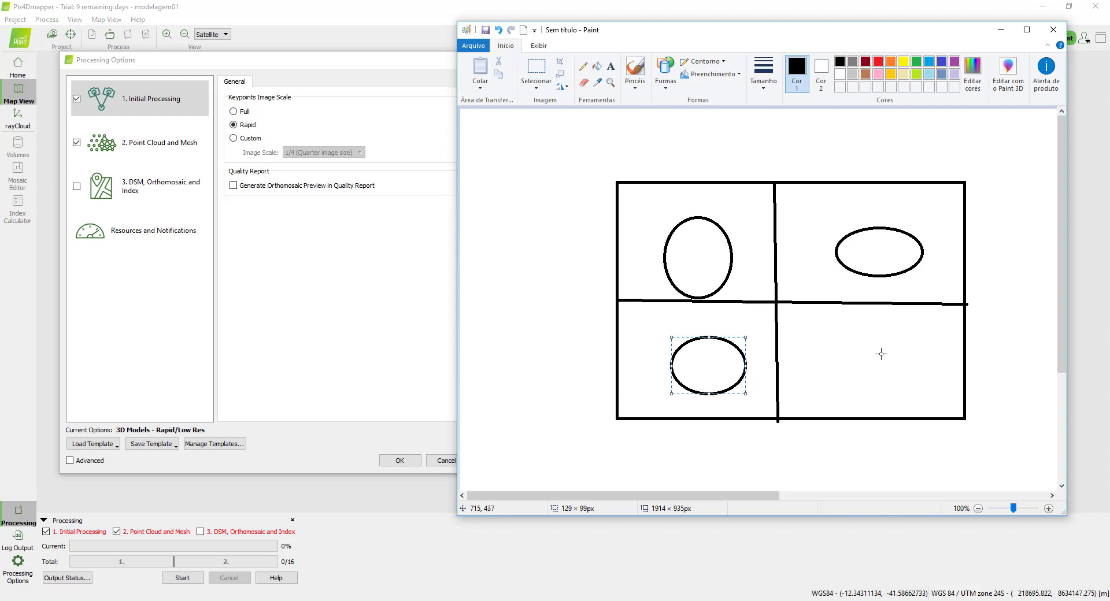
drag(835, 338, 928, 395)
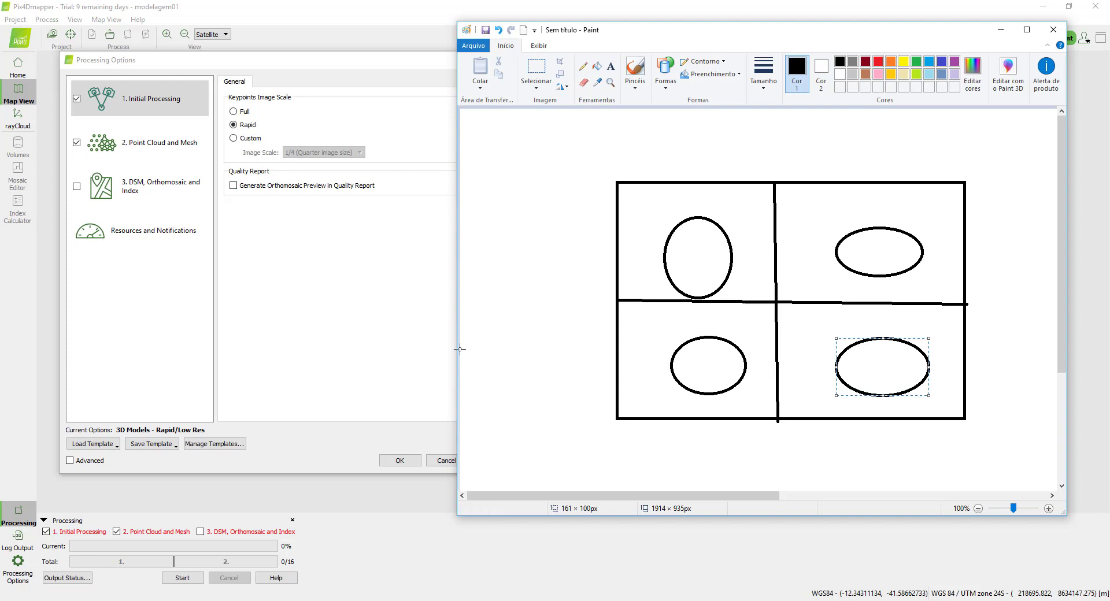
Step: Examine the Custom image scale choices for keypoints, restore the Rapid setting and switch back to the Paint sketch
click(243, 139)
click(321, 154)
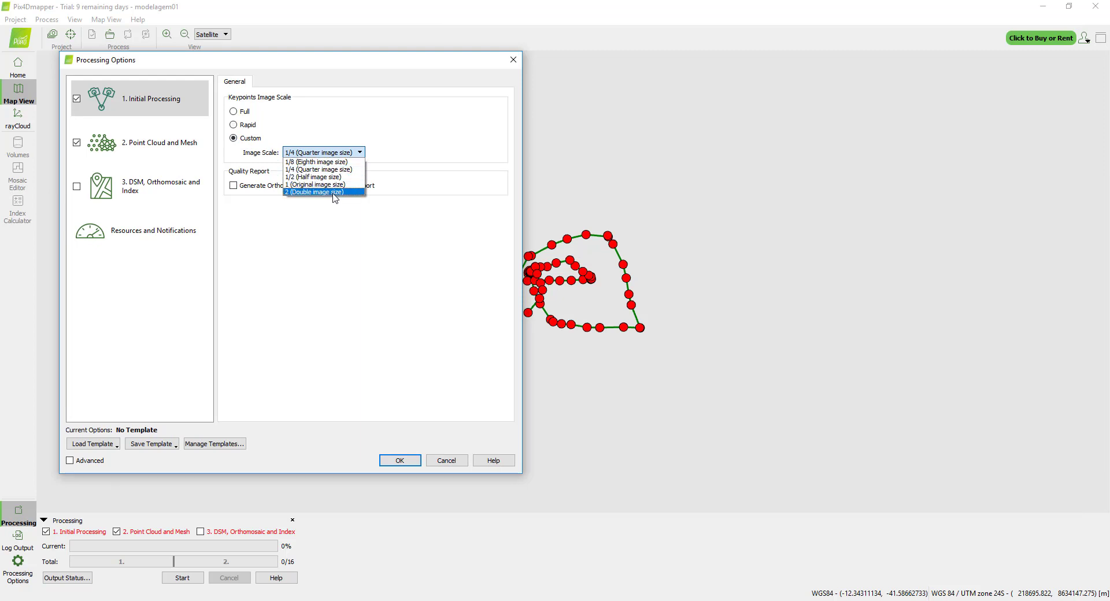
click(233, 125)
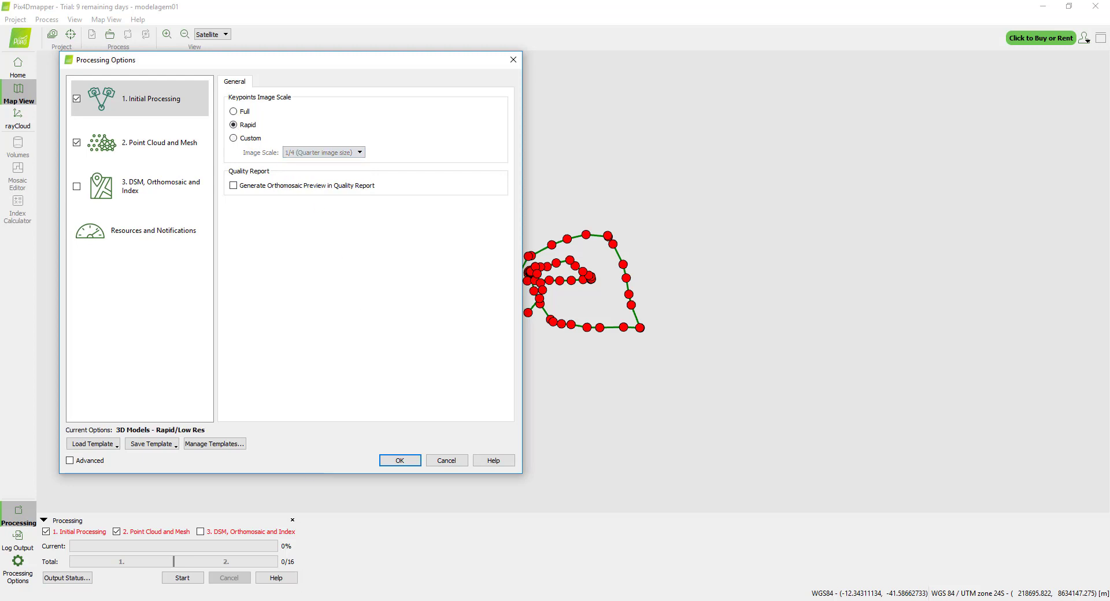
click(210, 581)
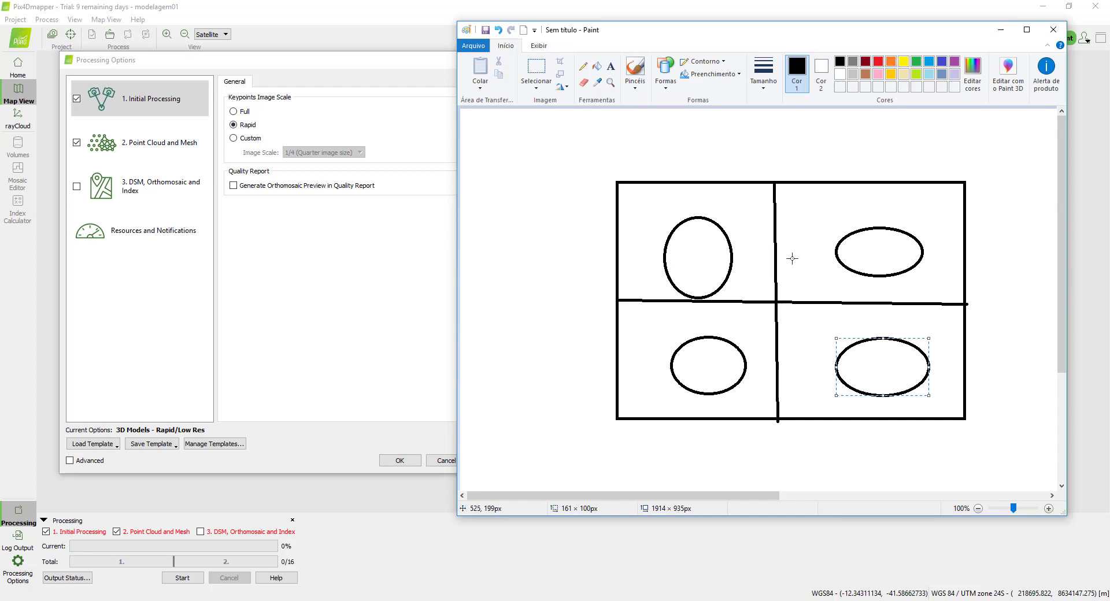
click(598, 220)
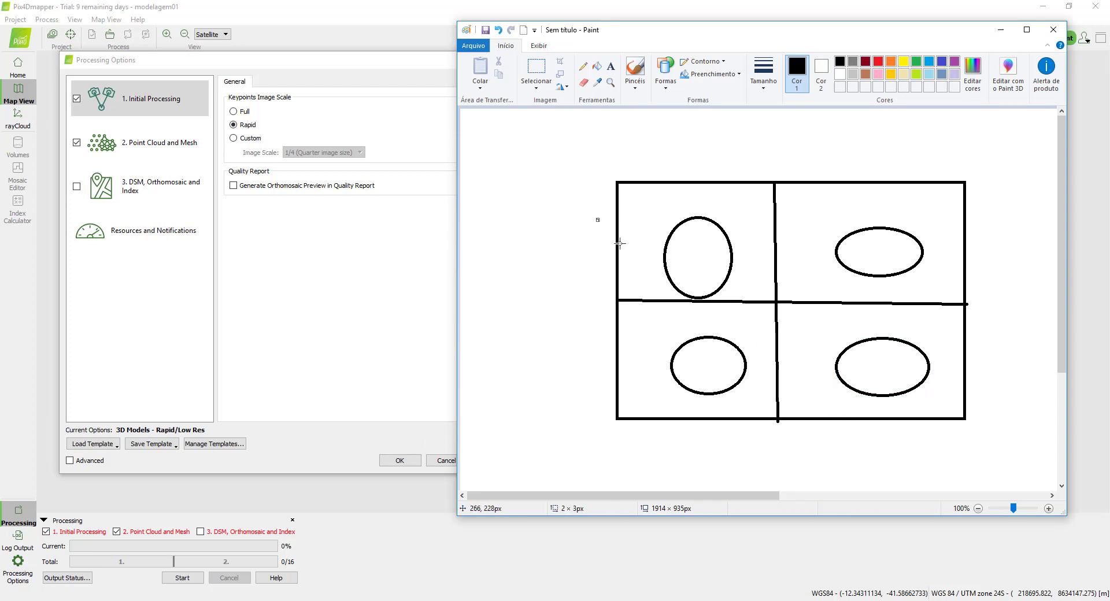
click(579, 171)
drag(587, 140, 748, 467)
drag(705, 395, 628, 263)
key(ctrl+z)
Step: Draw five long diagonal lines side by side across the divided rectangle, all sloping down to the right
click(665, 72)
click(659, 102)
drag(604, 124, 805, 490)
drag(677, 126, 874, 480)
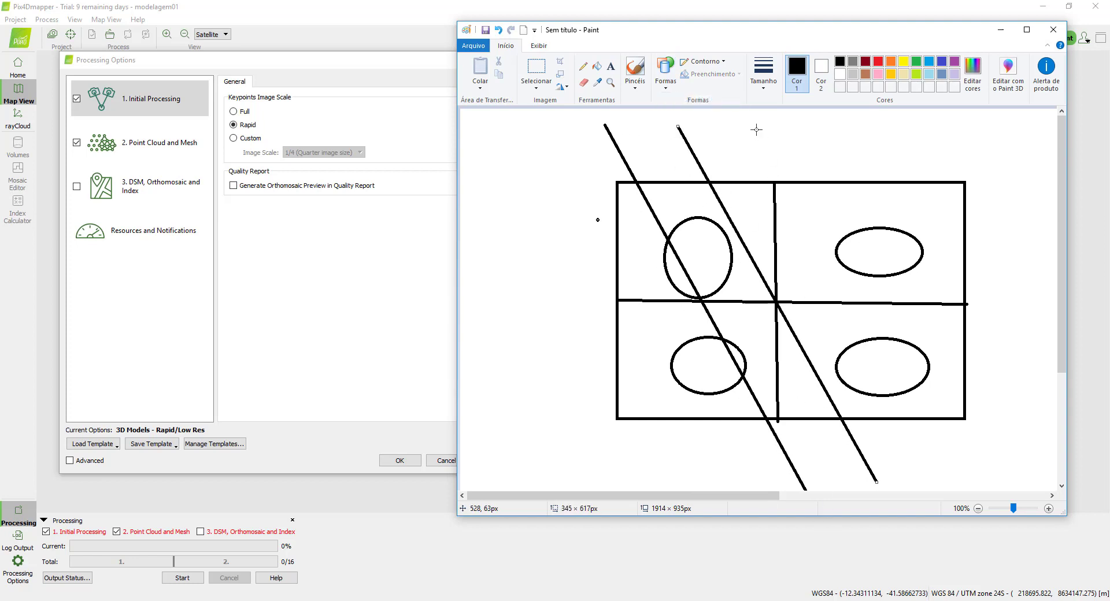
drag(745, 116, 951, 474)
drag(830, 117, 992, 434)
drag(887, 123, 1041, 328)
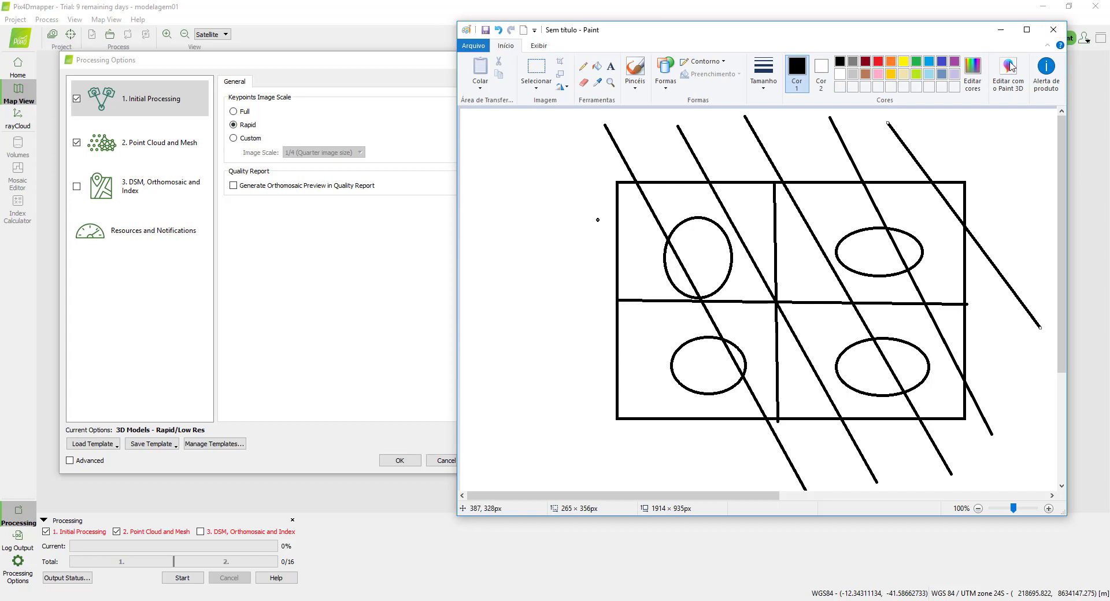
Step: Close Paint without saving the sketch and review the Point Cloud and 3D Textured Mesh options of the second processing stage
click(1053, 29)
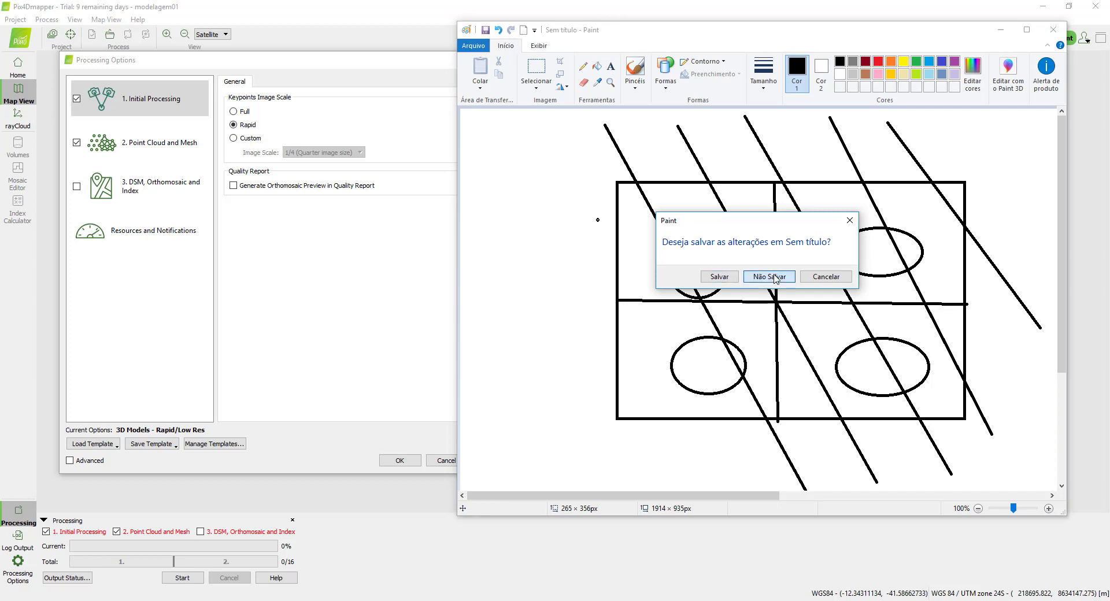
click(774, 278)
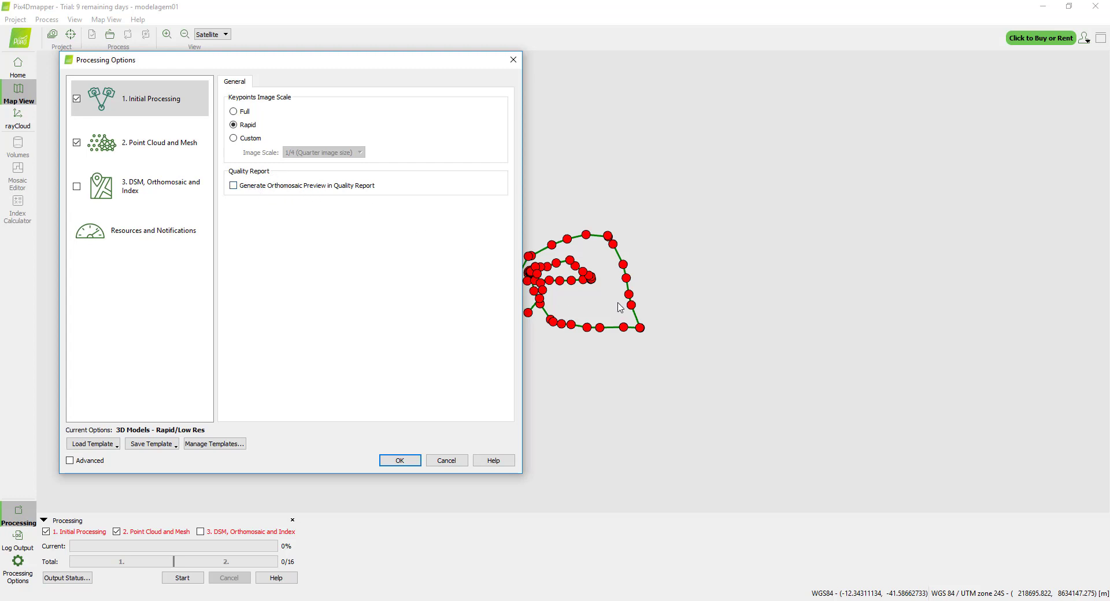
click(138, 145)
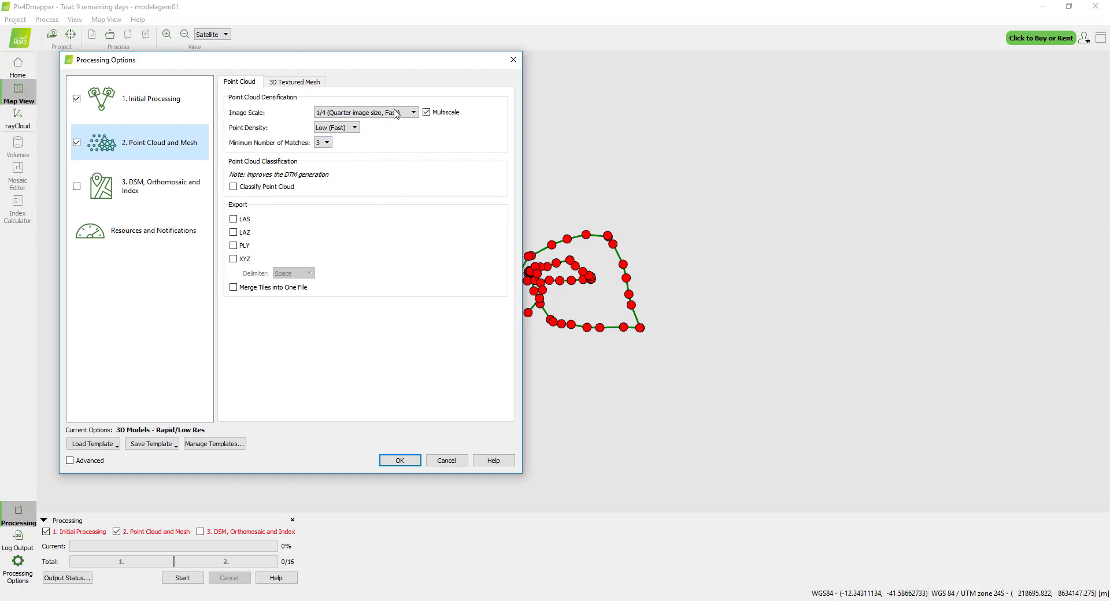
click(298, 82)
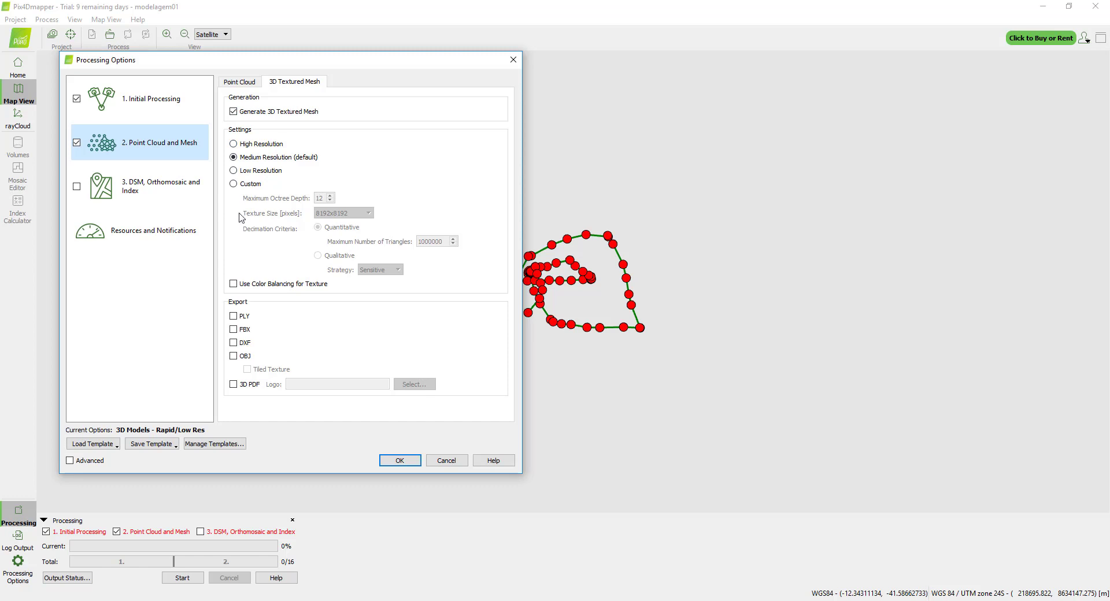
Step: Review the DSM, Orthomosaic and Index options, including Additional Outputs, and the Resources and Notifications settings
click(156, 187)
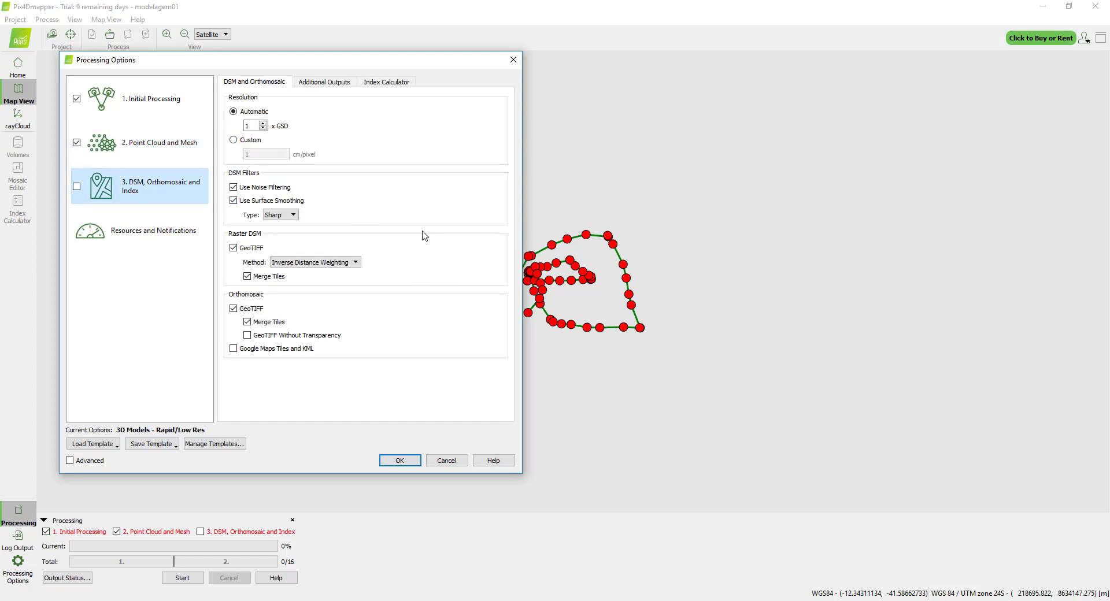
click(374, 83)
click(341, 84)
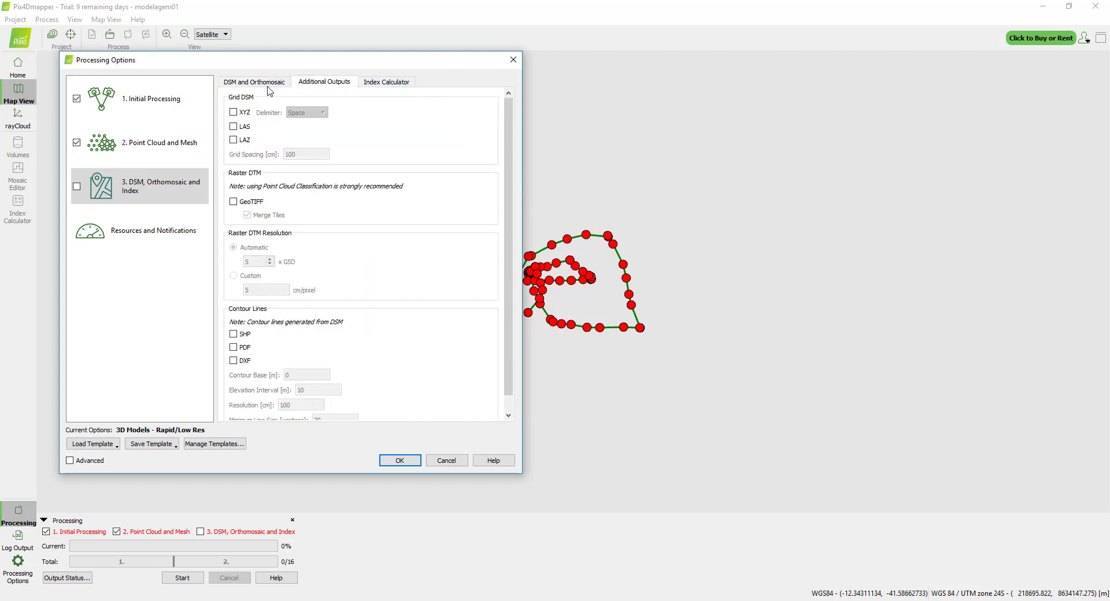
click(267, 84)
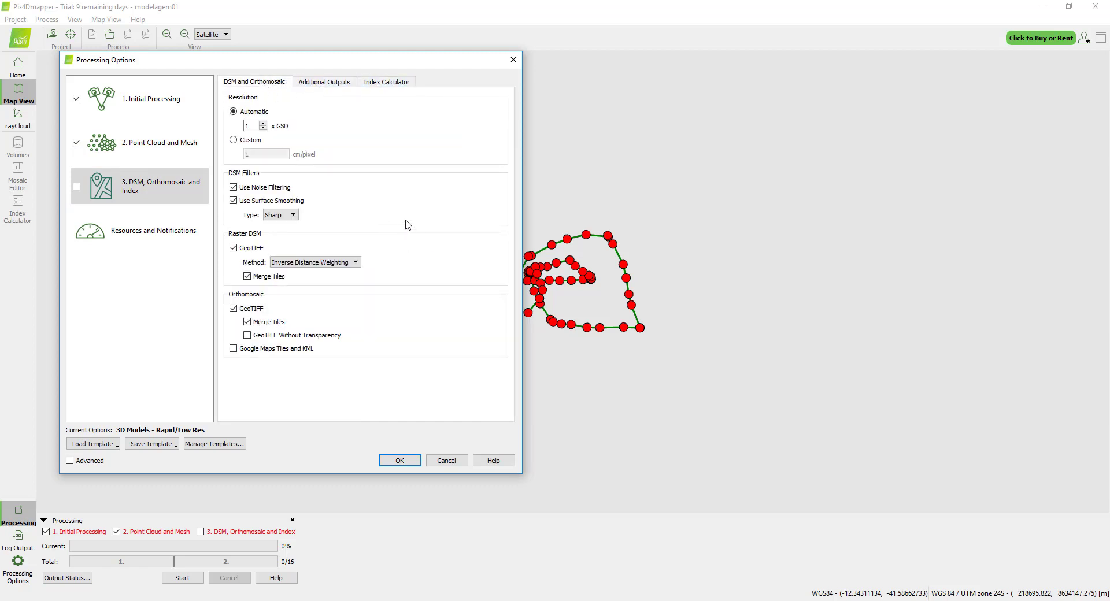
click(183, 245)
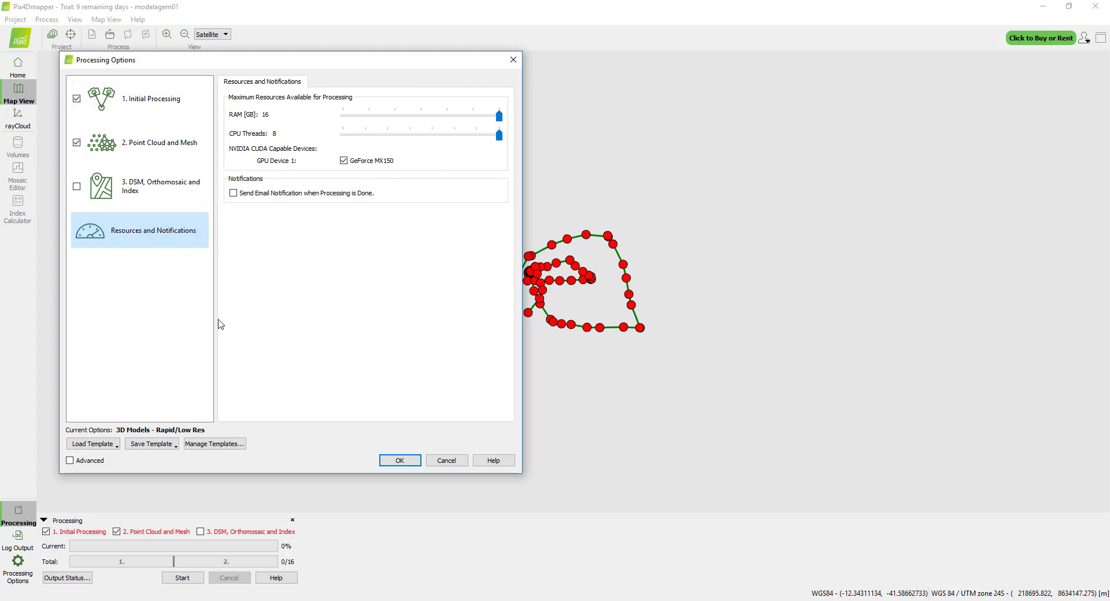
Step: Recheck the Initial Processing options, accept the processing options and start processing the project
click(144, 99)
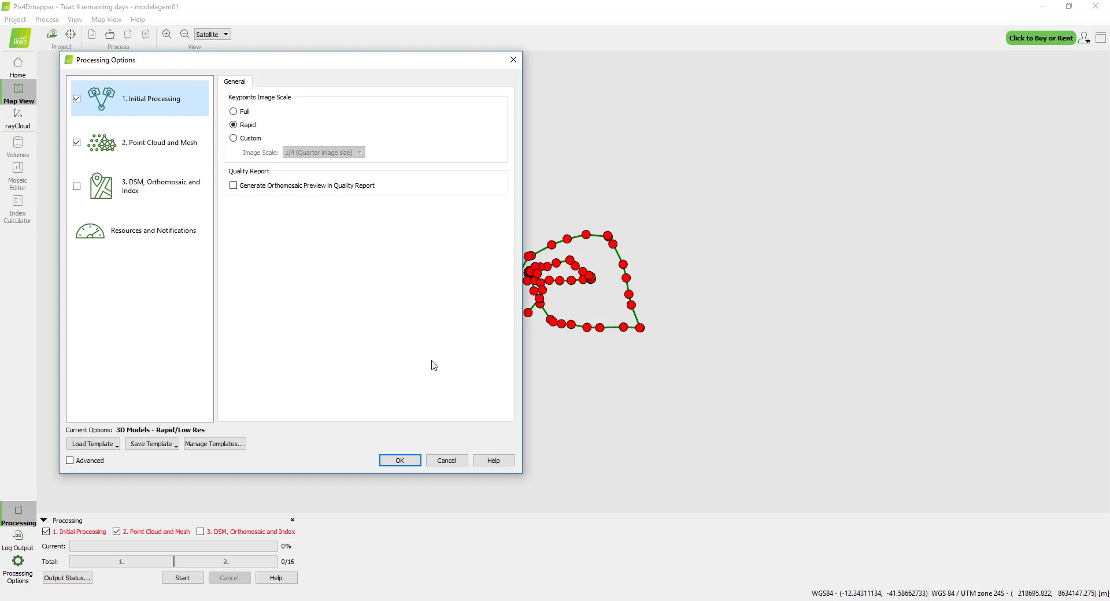
click(401, 462)
click(181, 578)
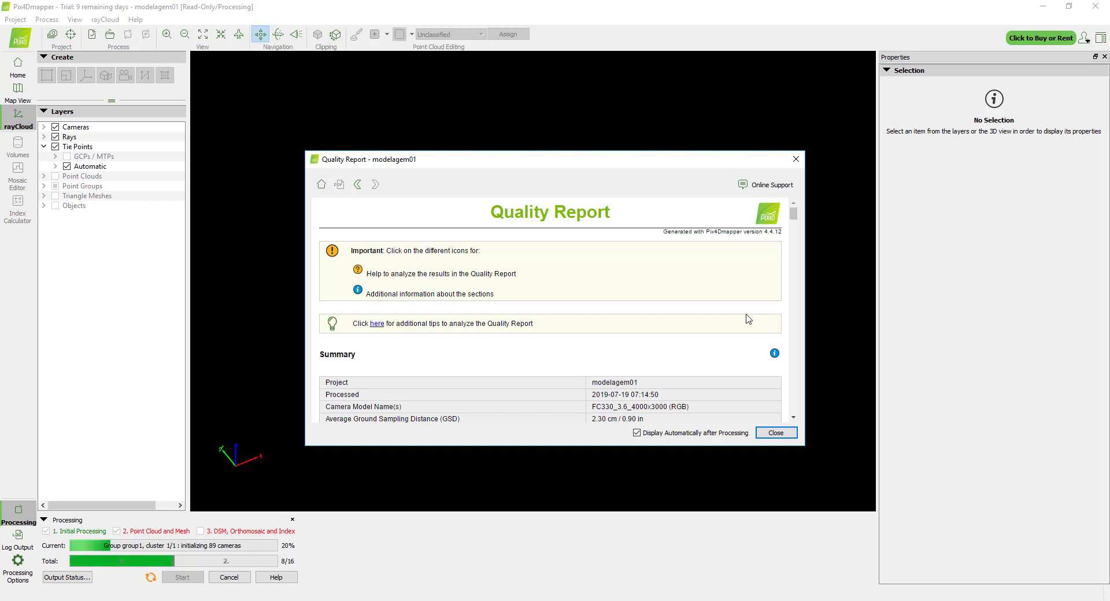
Step: Enlarge the Quality Report window upward and review the report from the Summary and Quality Check down to the geolocation details
drag(617, 154, 608, 114)
drag(607, 71, 608, 64)
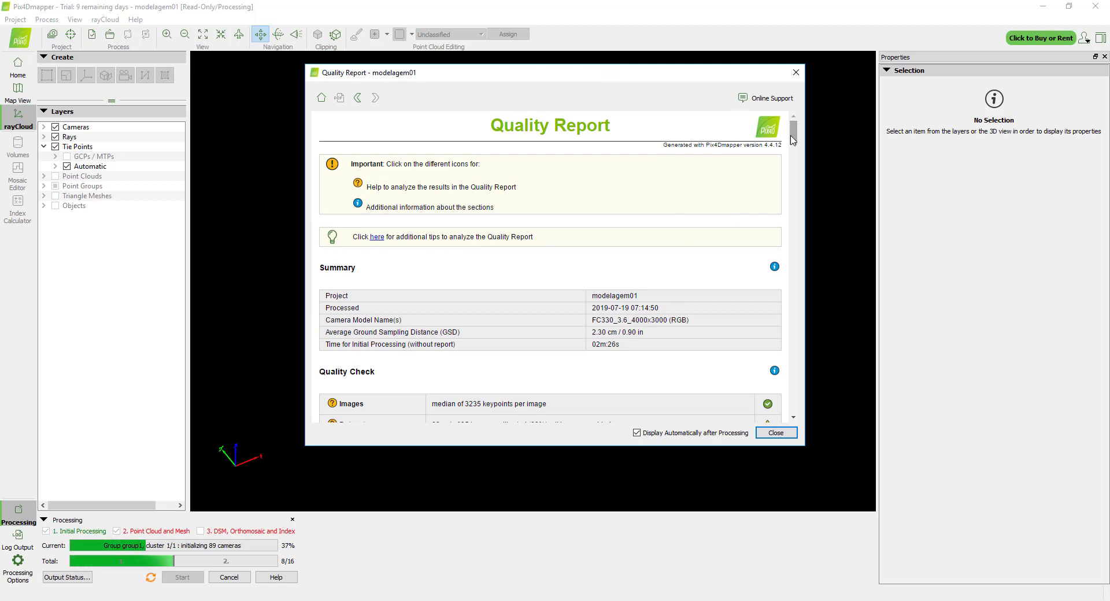
scroll(790, 143, down, 1)
scroll(790, 146, down, 5)
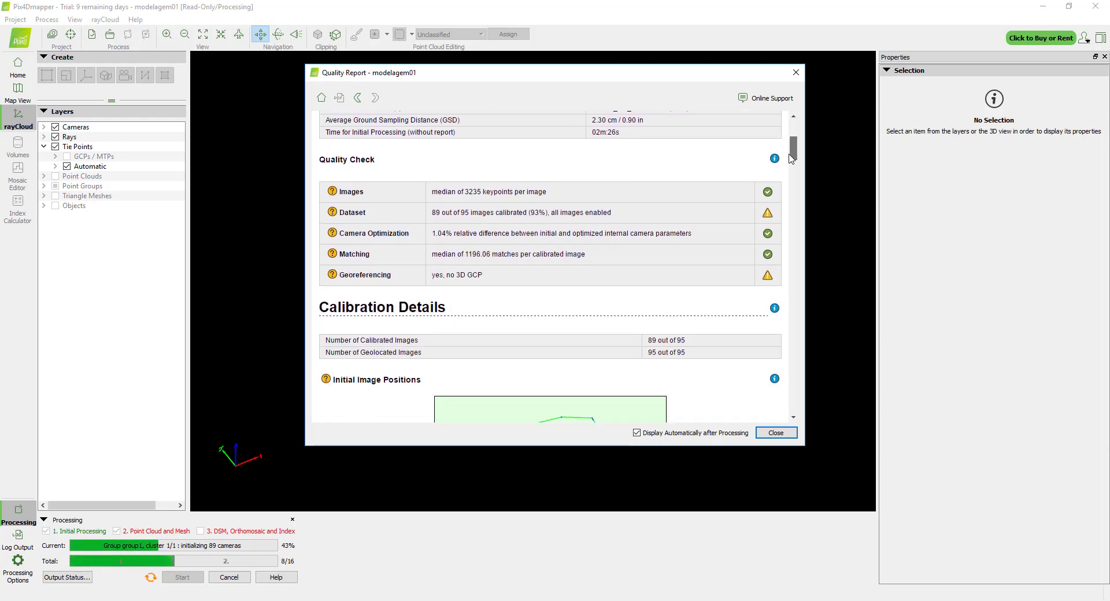
drag(788, 159, 794, 337)
drag(795, 324, 801, 366)
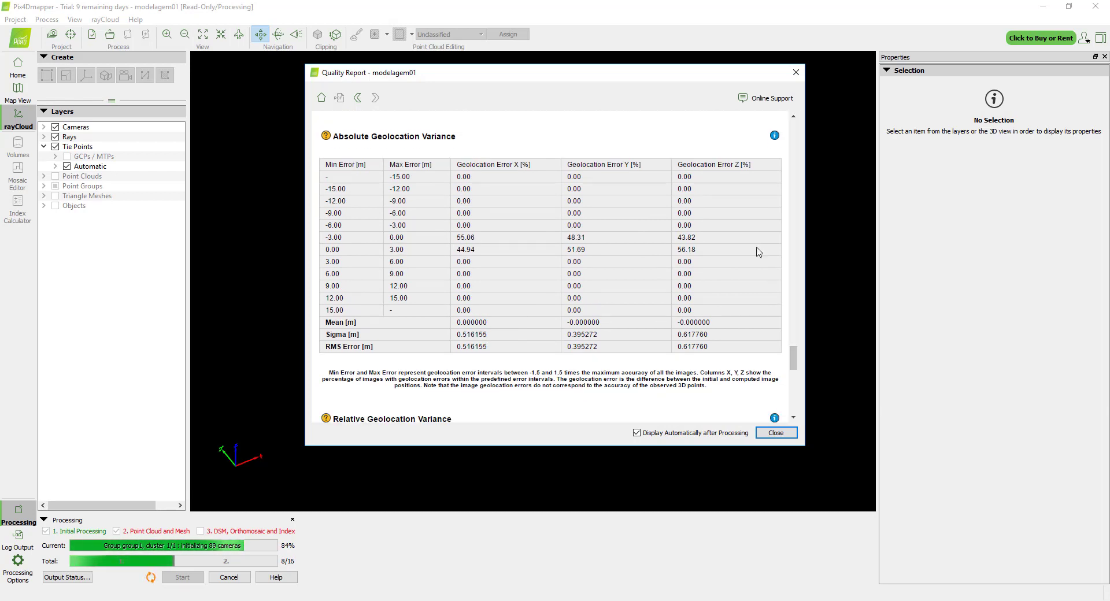
Step: Examine the Absolute Geolocation Variance errors, the relative variance and the system and processing information in the Quality Report
drag(333, 136, 447, 140)
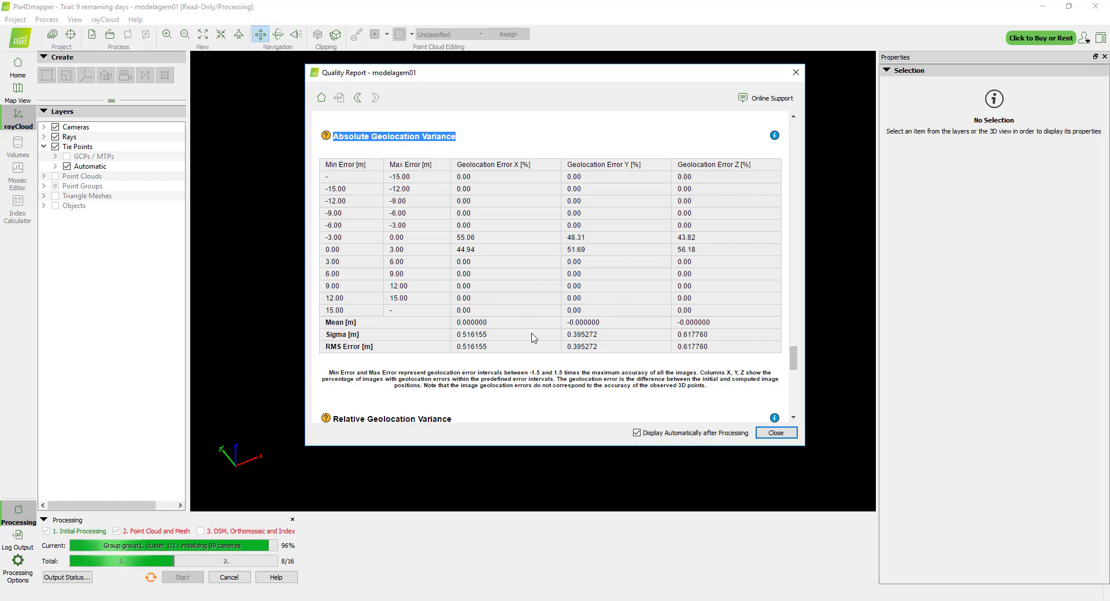
click(441, 340)
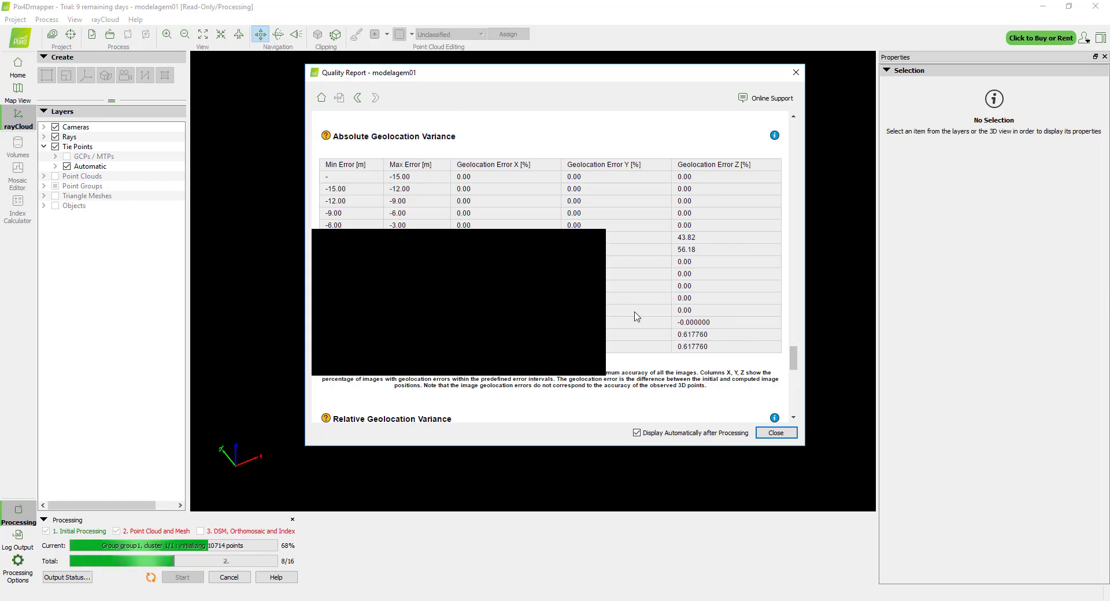
drag(562, 337, 598, 347)
click(601, 348)
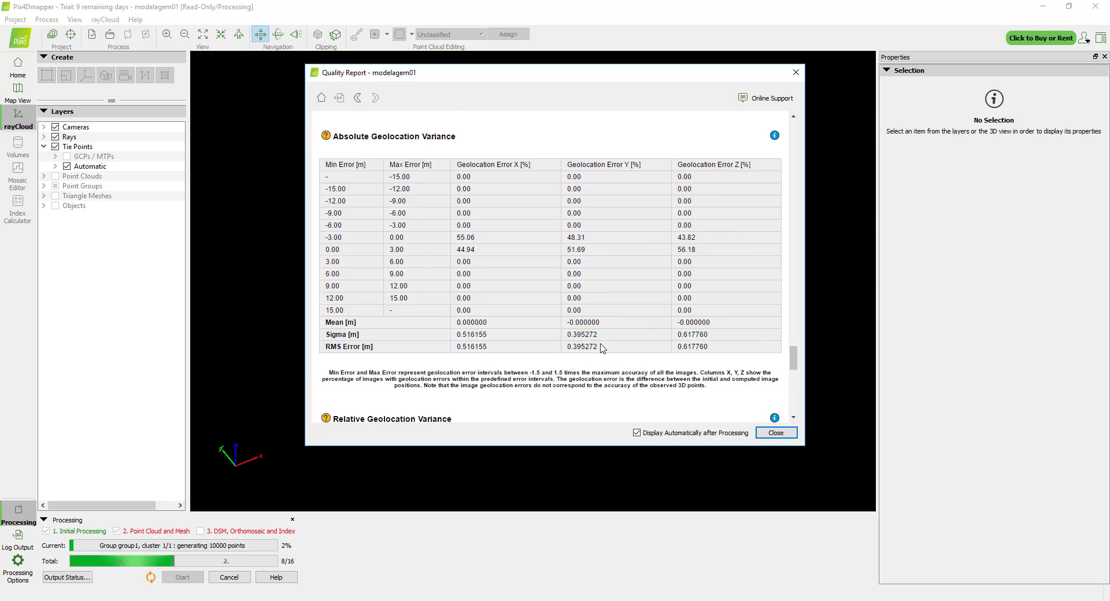
scroll(560, 252, down, 10)
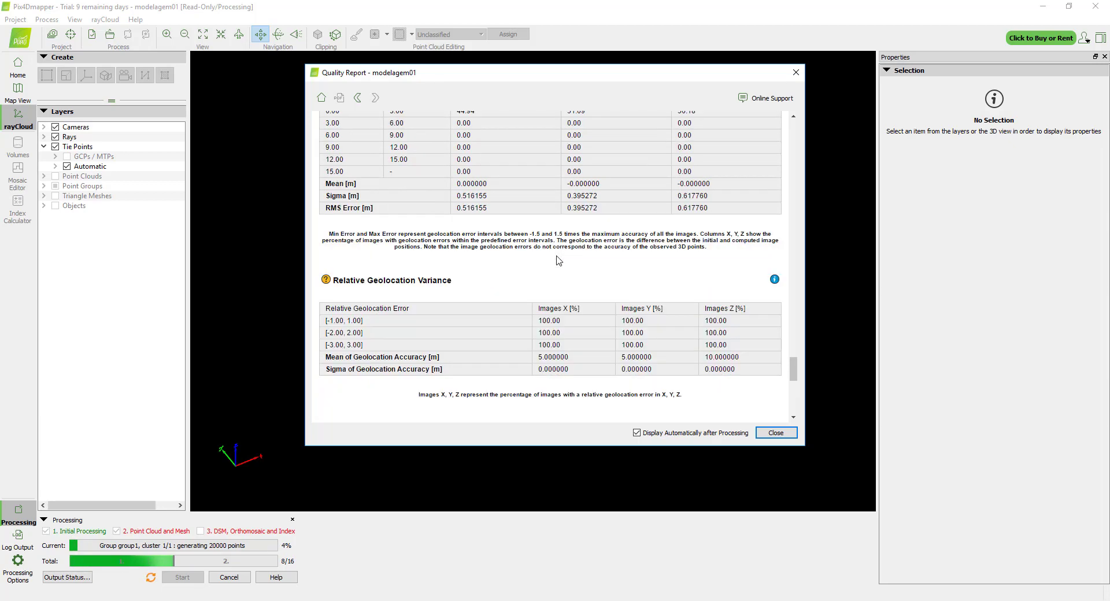
scroll(559, 256, down, 1)
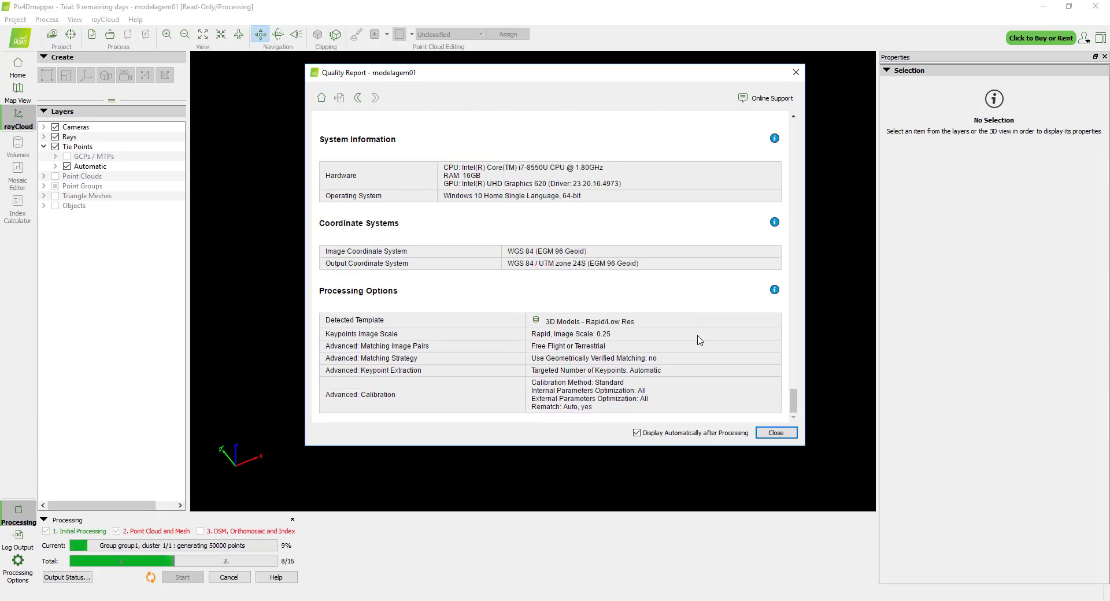
scroll(592, 260, up, 15)
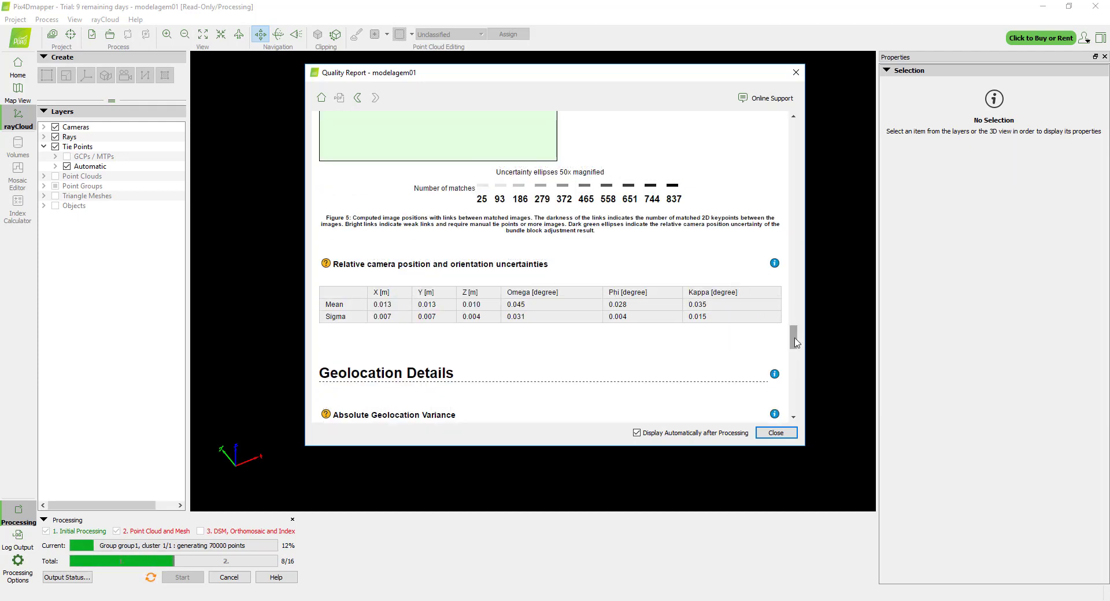
Step: Recheck the Quality Report's summary and computed image positions, then close the report
drag(795, 342, 802, 119)
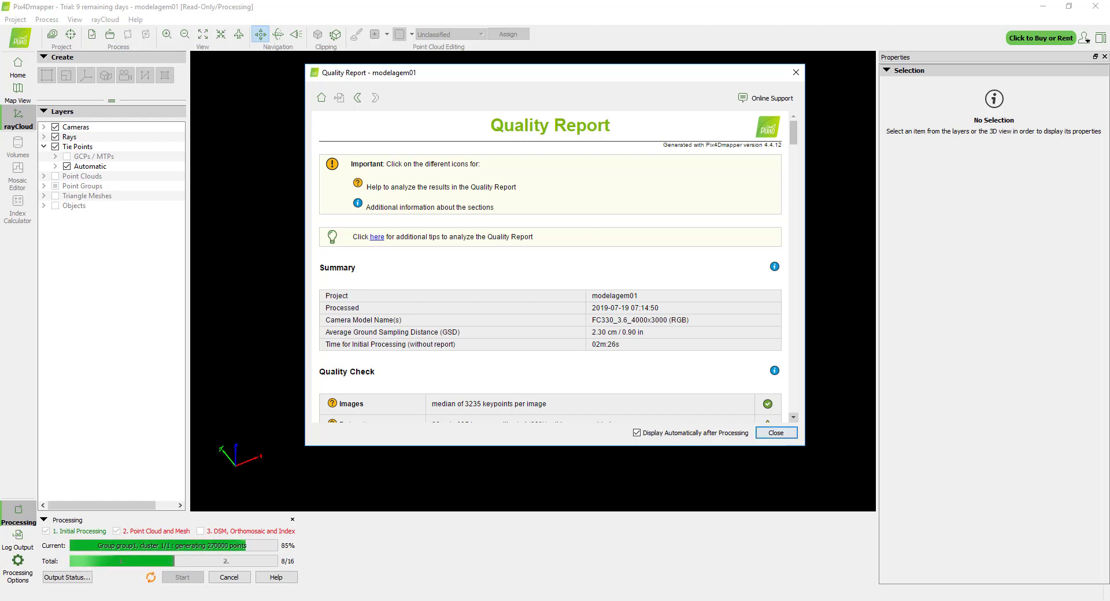
drag(793, 140, 790, 202)
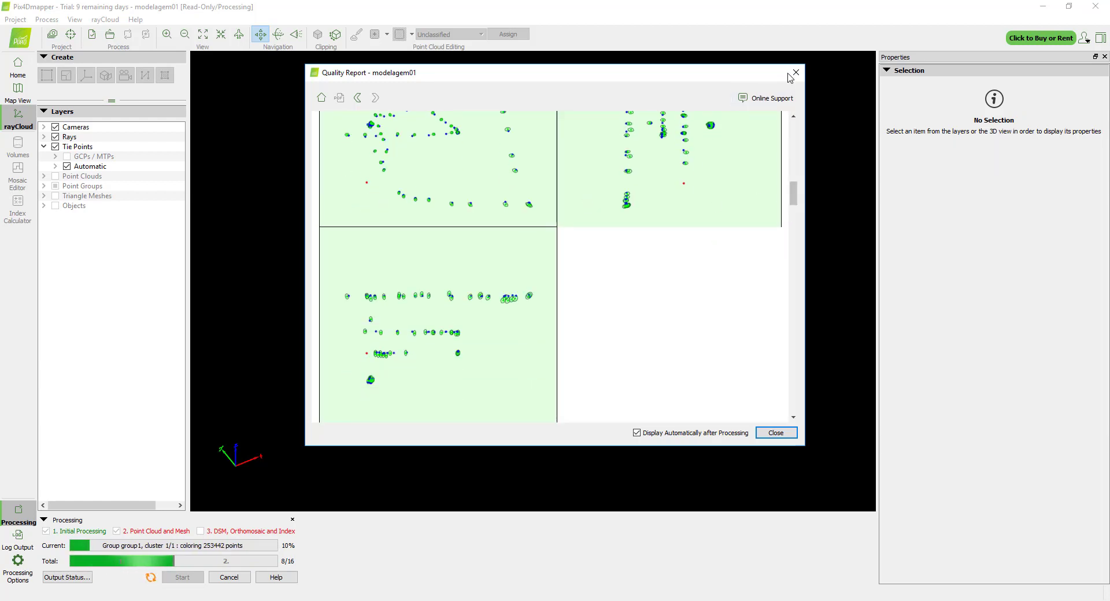
drag(793, 196, 794, 125)
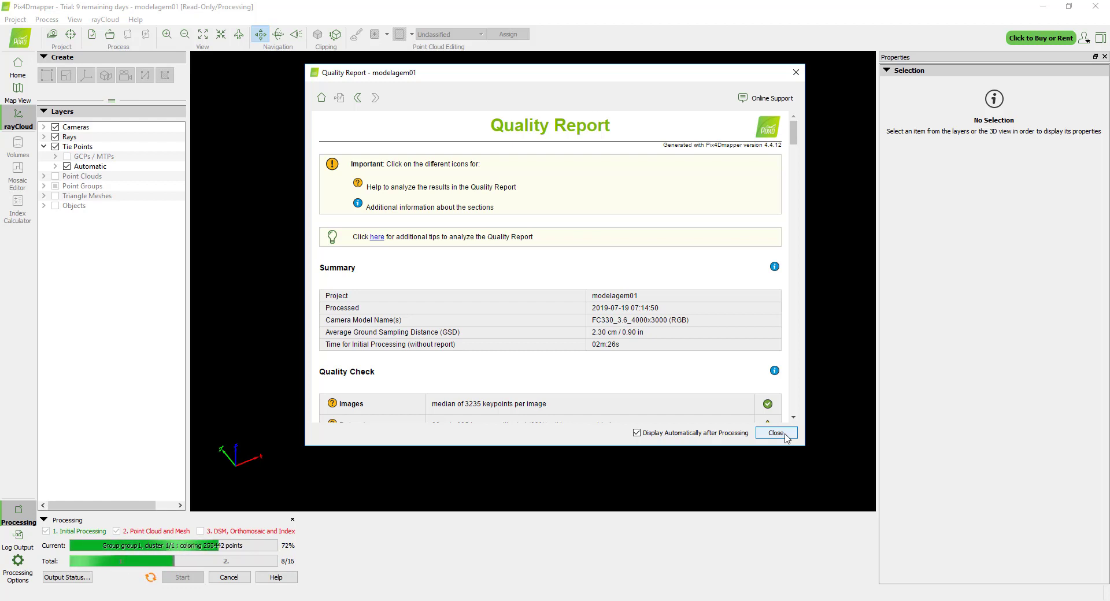
click(776, 433)
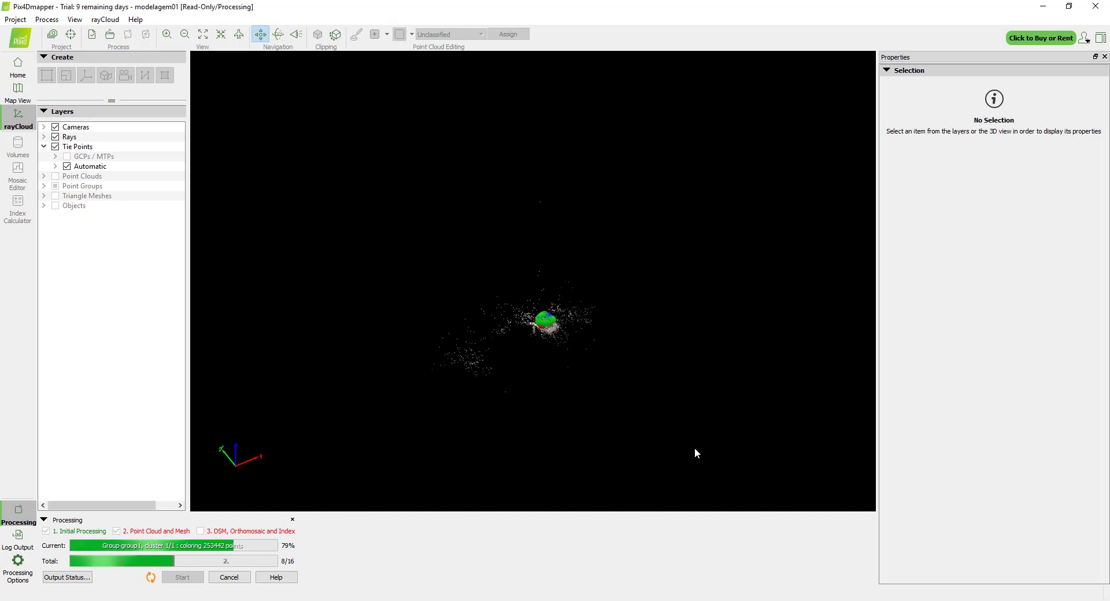
Step: Examine the camera positions and automatic tie points from several angles in the 3D view during processing
scroll(553, 374, up, 5)
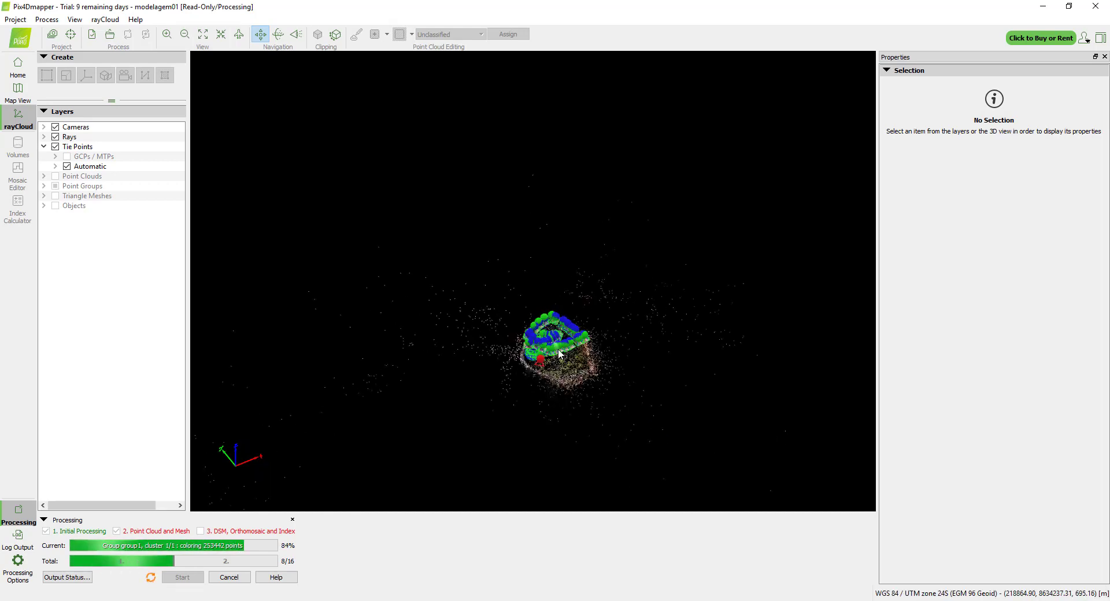
drag(616, 386, 337, 355)
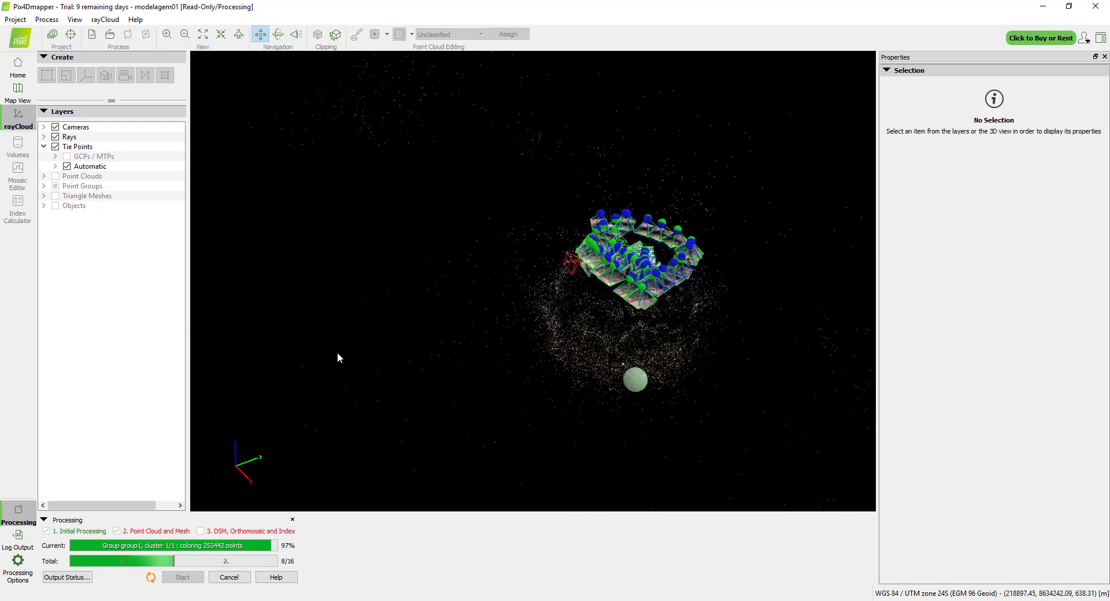
scroll(621, 327, up, 5)
scroll(621, 325, down, 3)
drag(698, 338, 459, 293)
scroll(528, 302, down, 3)
drag(528, 303, 641, 315)
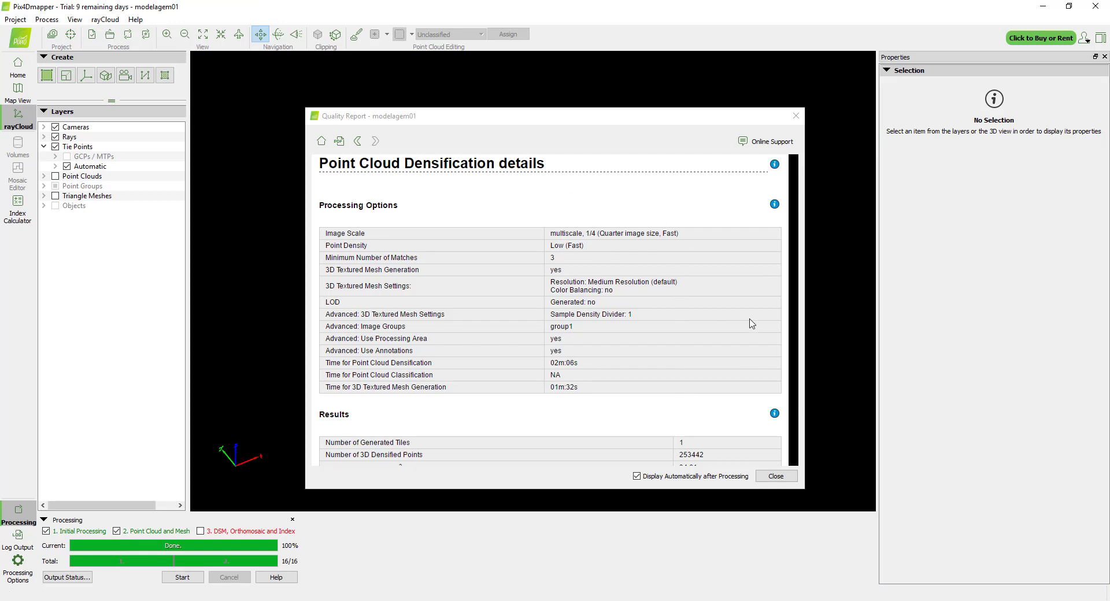
Step: Review the updated Quality Report from the Point Cloud Densification details back to the Calibration Details and close it
drag(792, 450, 795, 338)
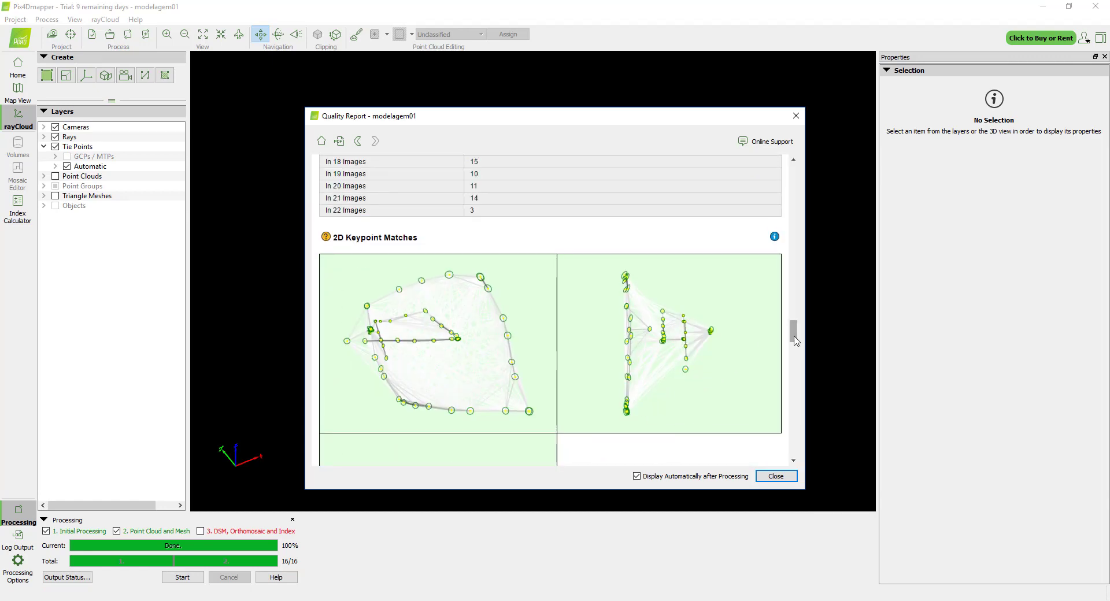
drag(795, 340, 804, 226)
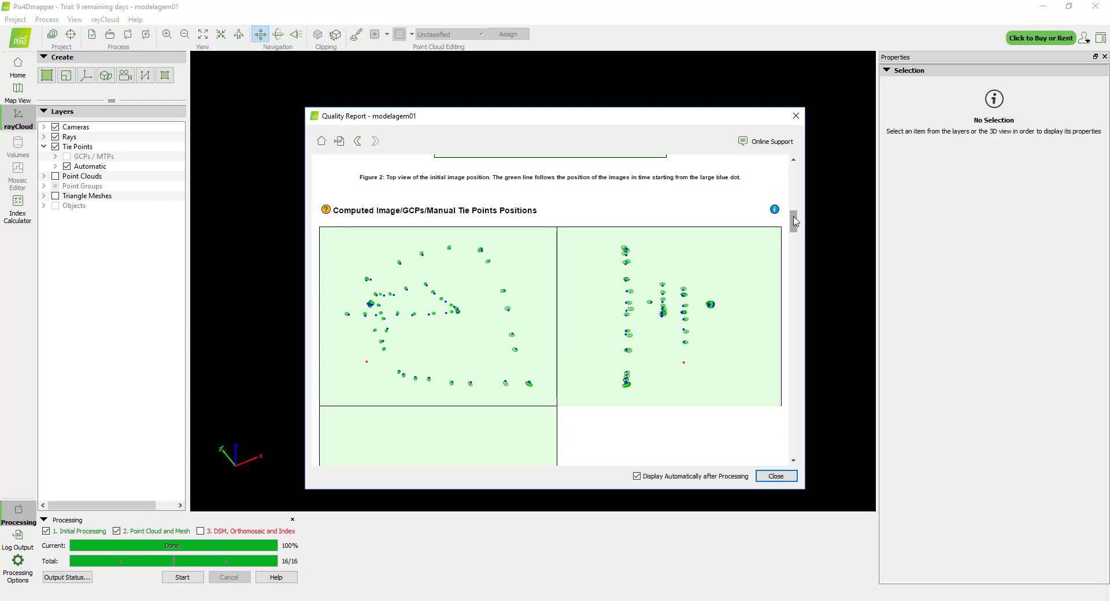
drag(795, 221, 795, 197)
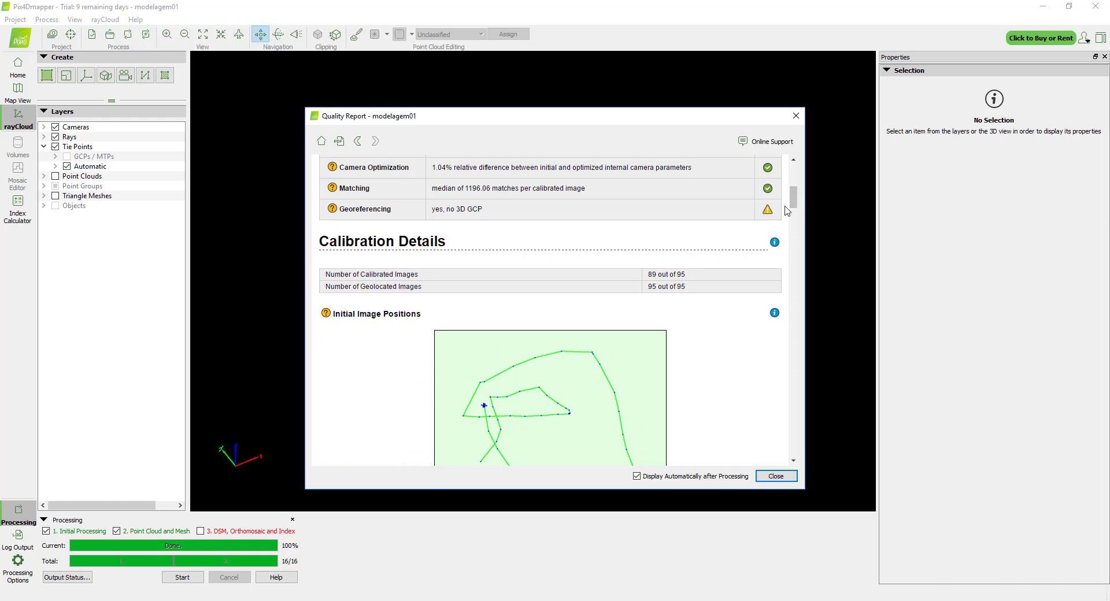
click(778, 476)
Step: Examine the camera image planes and the sparse tie points close up and from an overall viewpoint
scroll(541, 355, up, 5)
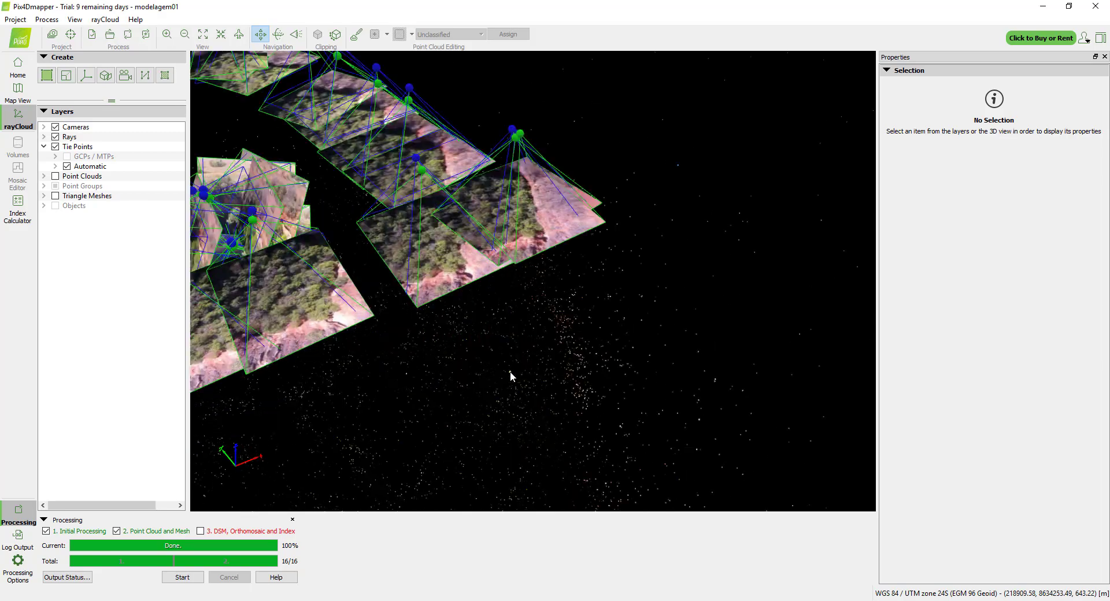
scroll(510, 371, down, 2)
drag(478, 363, 587, 321)
middle_drag(588, 321, 612, 291)
drag(571, 324, 437, 304)
scroll(463, 287, up, 5)
scroll(526, 258, down, 4)
drag(568, 249, 532, 265)
scroll(533, 264, down, 6)
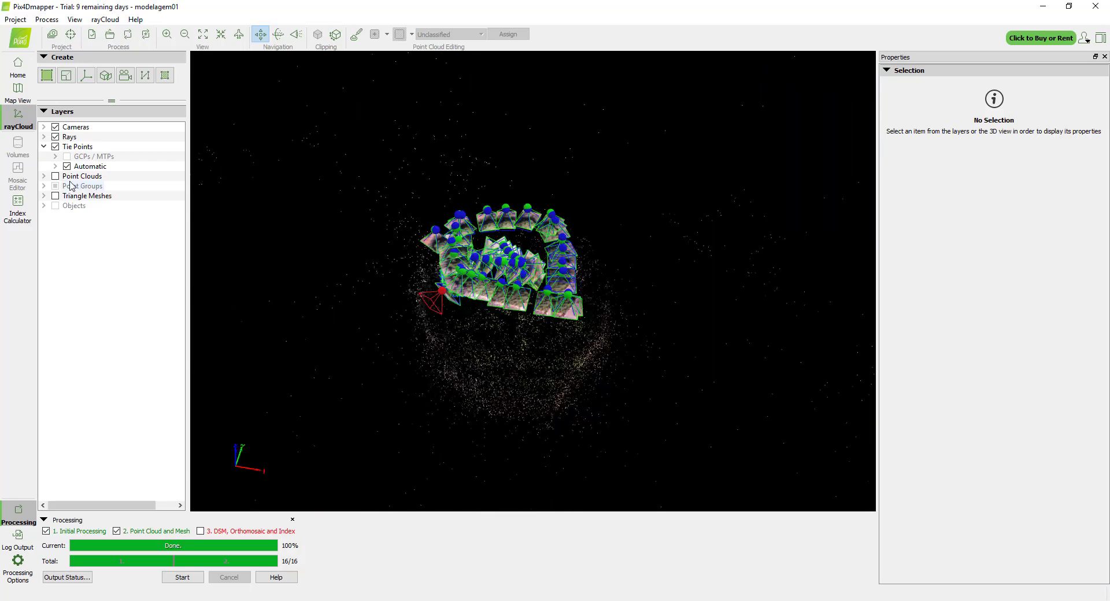
Step: Show the Point Clouds layer, load the densified point cloud and inspect it beneath the cameras
click(55, 176)
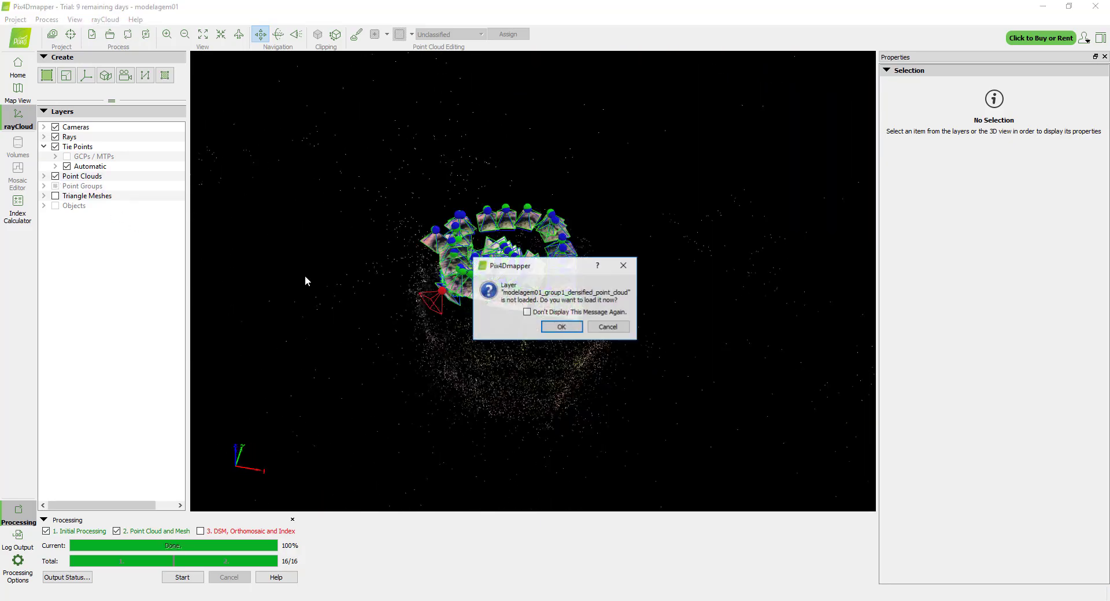
click(569, 331)
drag(535, 348, 498, 320)
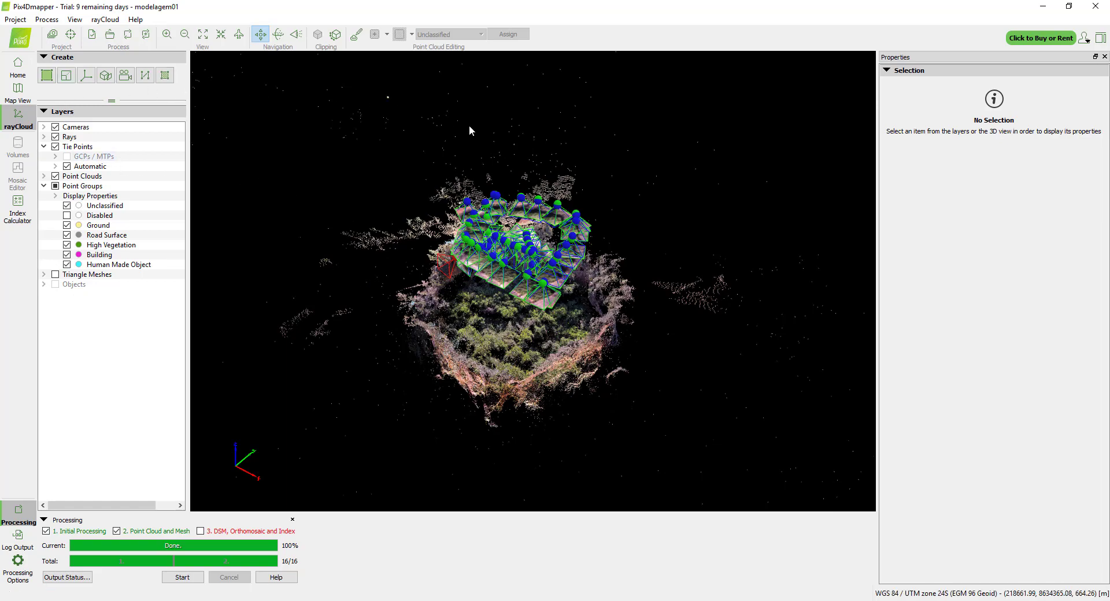
scroll(557, 300, up, 5)
drag(587, 382, 471, 247)
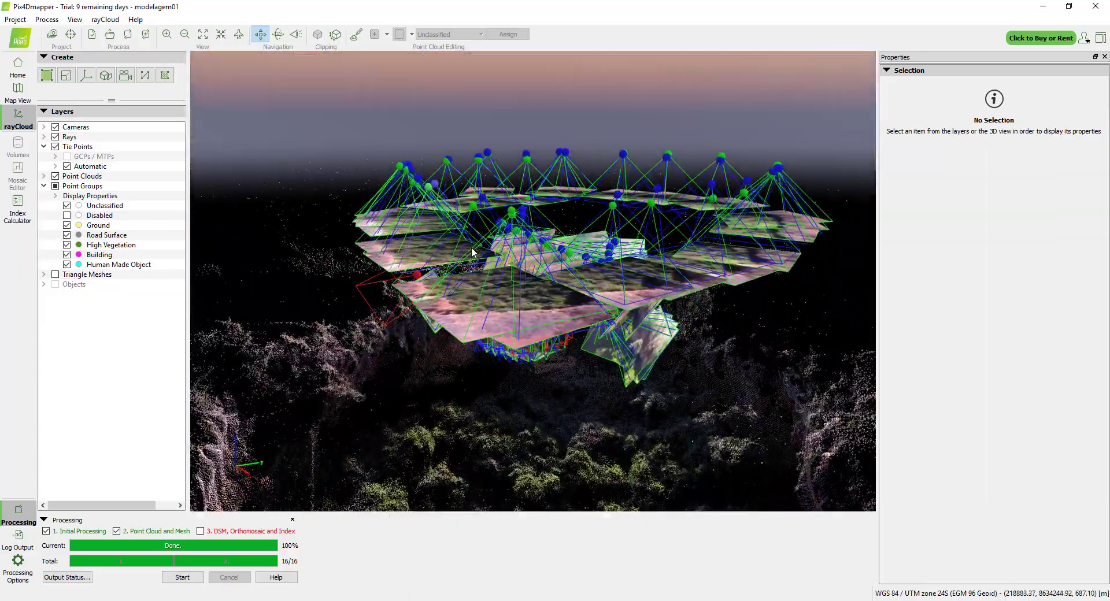
Step: Load the Triangle Meshes layer and compare the model with the Unclassified point group switched off and back on
scroll(578, 335, down, 5)
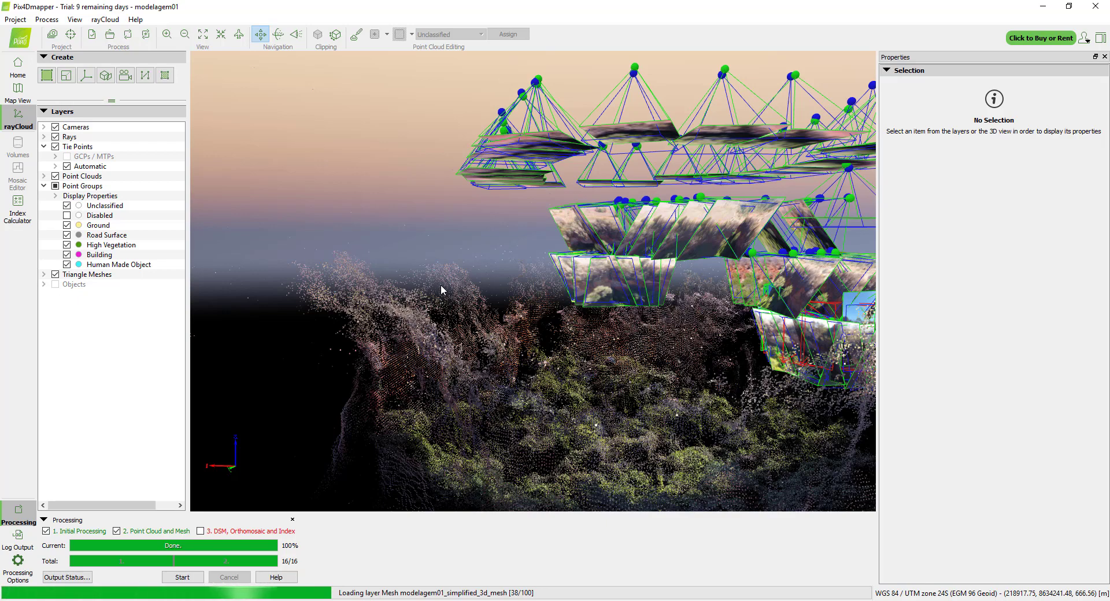
drag(440, 285, 485, 323)
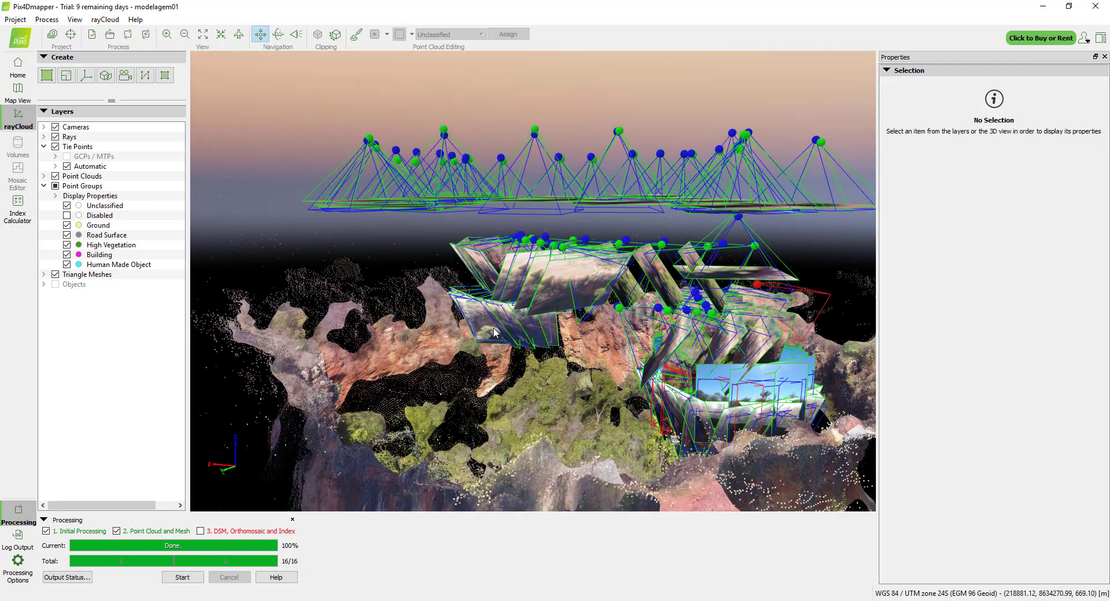
click(67, 206)
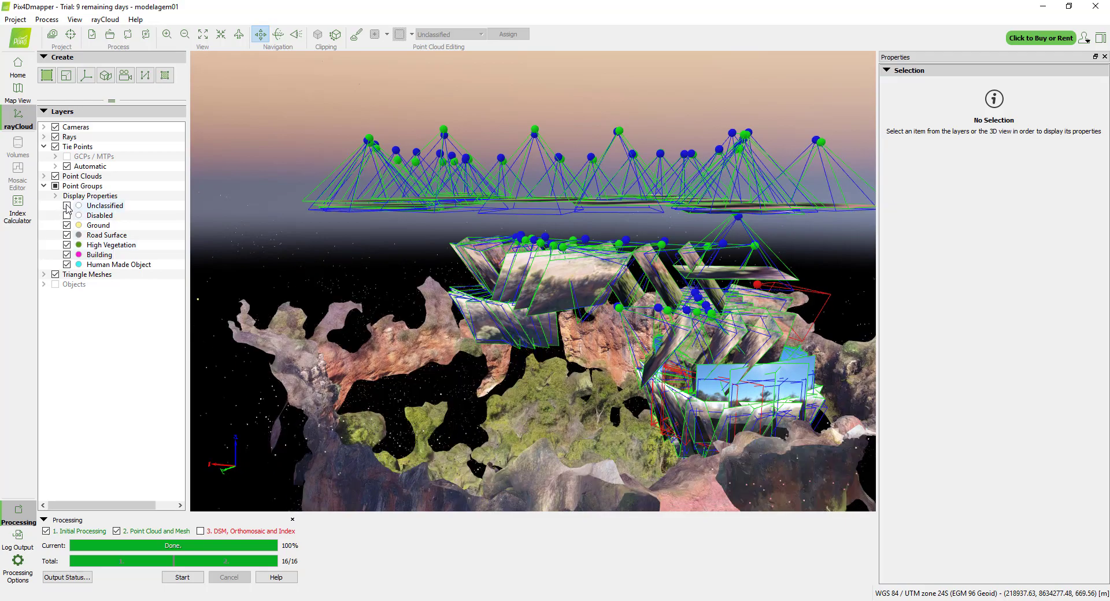
click(67, 205)
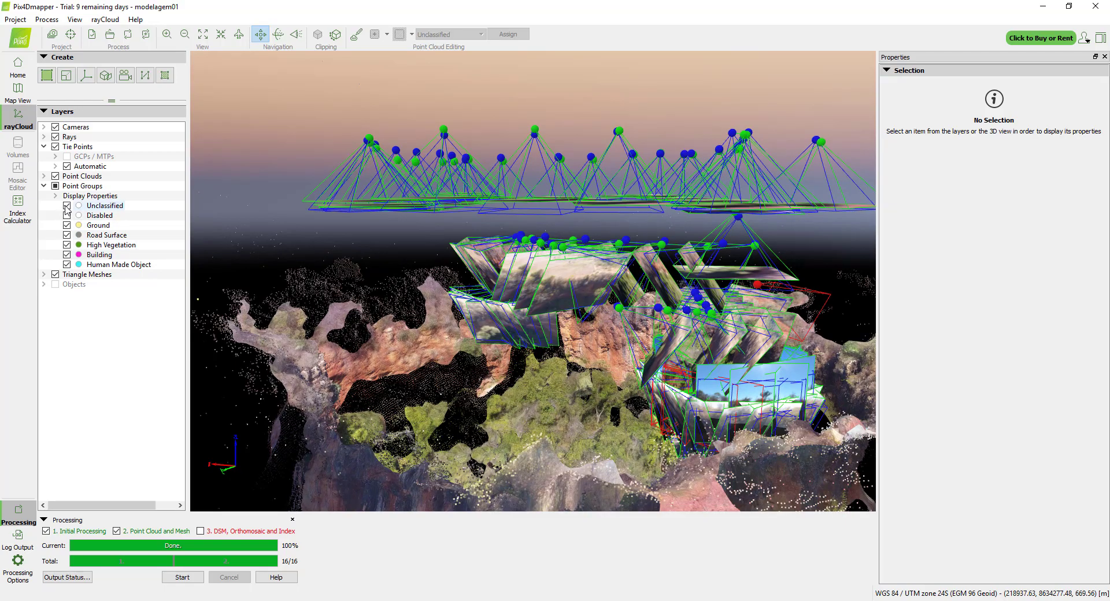
drag(470, 263, 595, 309)
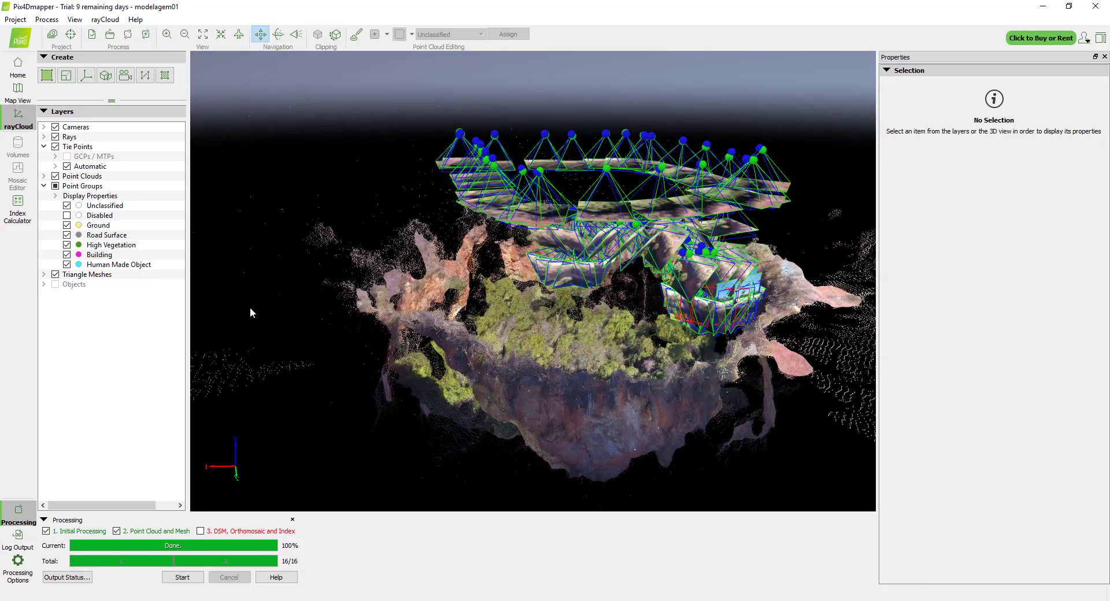
Step: Hide the Cameras layer and inspect the mesh gaps between the tree canopy and the surrounding rock walls
click(56, 126)
drag(579, 231, 598, 312)
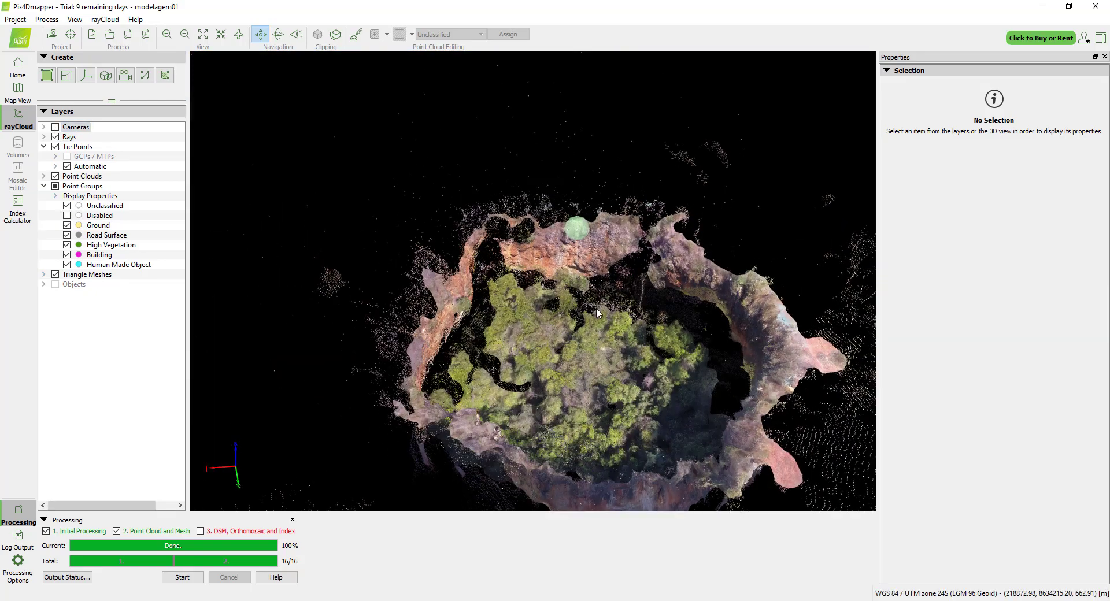
scroll(563, 286, up, 10)
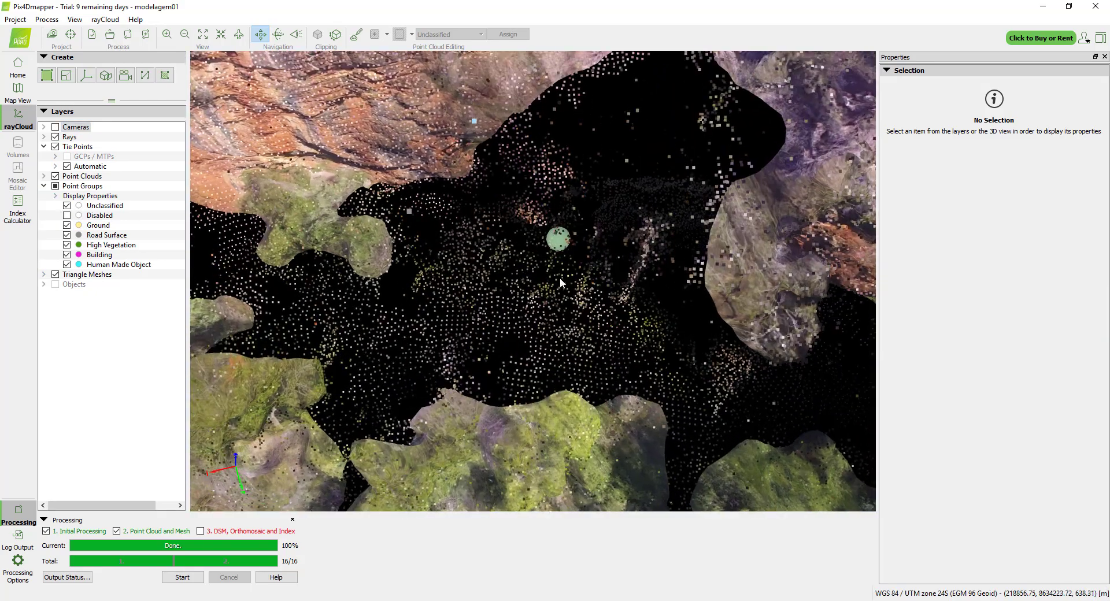
drag(560, 279, 529, 216)
middle_drag(530, 216, 600, 320)
scroll(618, 322, down, 6)
scroll(633, 324, up, 5)
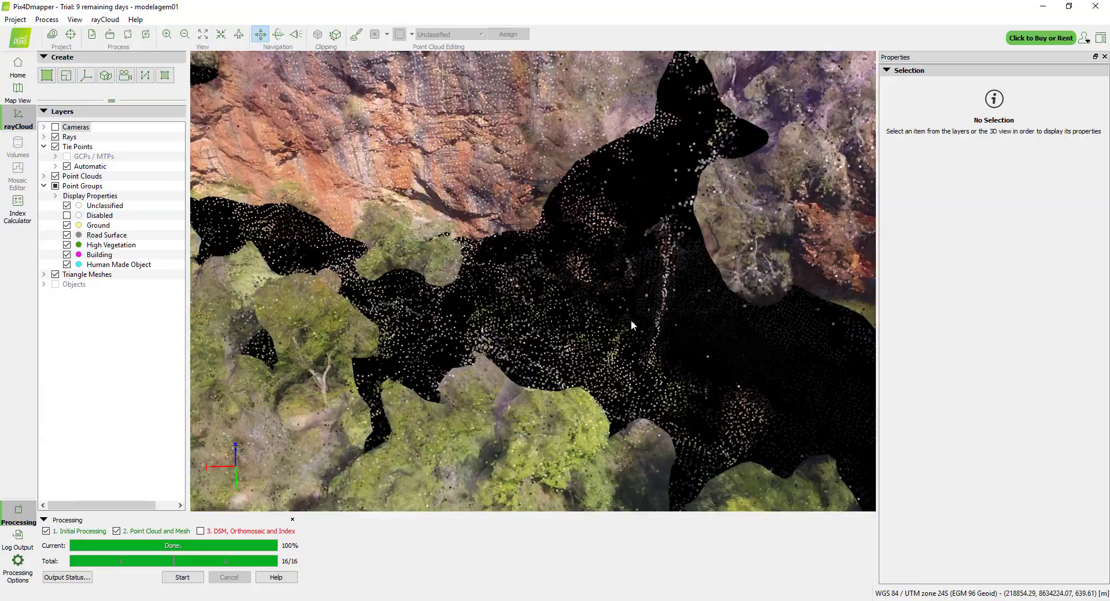
middle_drag(646, 293, 755, 343)
drag(639, 324, 506, 278)
scroll(564, 222, down, 5)
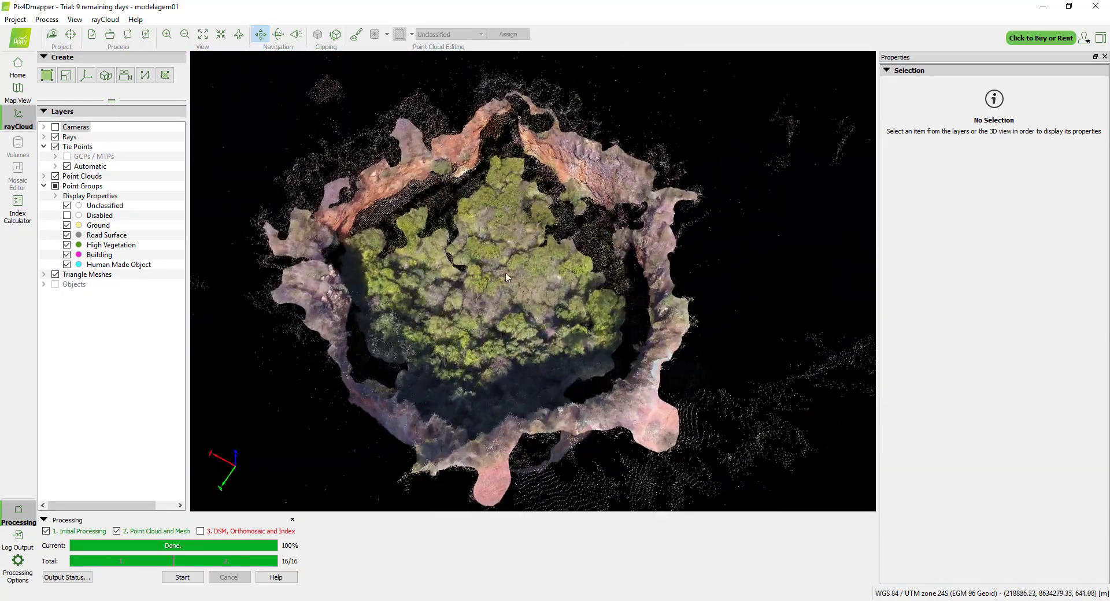
Step: Examine the textured mesh detail on the orange rock face and on the shaded opposite wall
scroll(506, 278, up, 4)
middle_drag(498, 209, 438, 341)
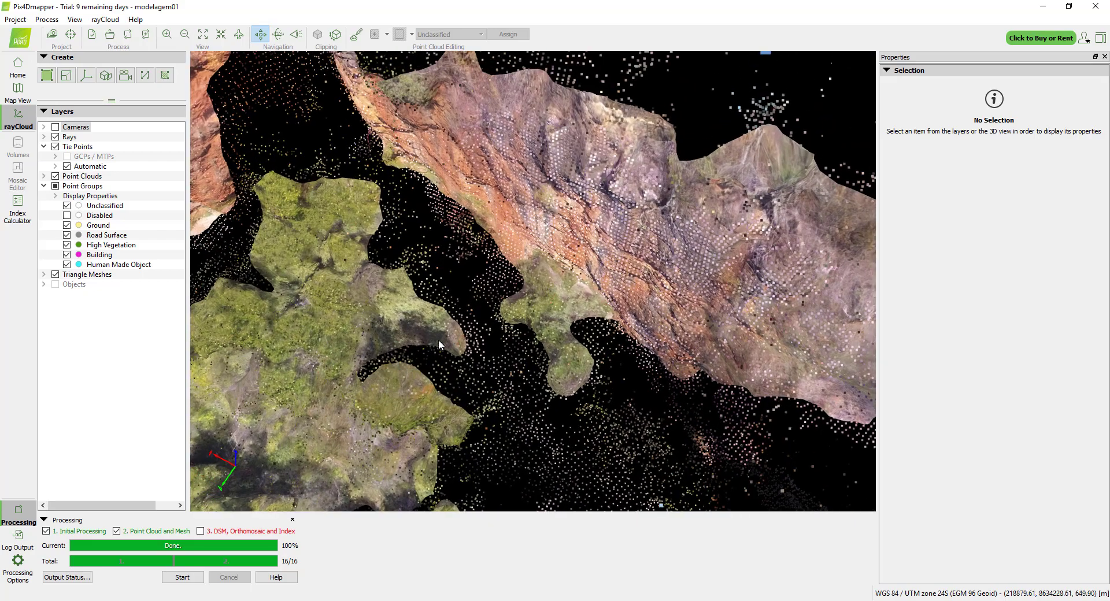
drag(438, 341, 516, 275)
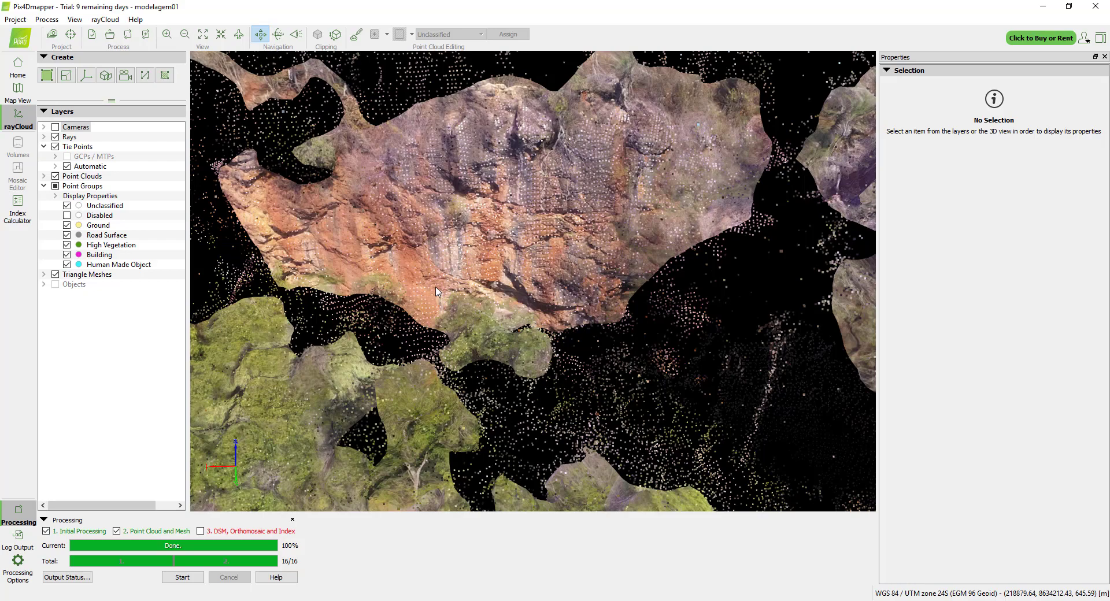
drag(433, 289, 457, 190)
scroll(457, 190, up, 5)
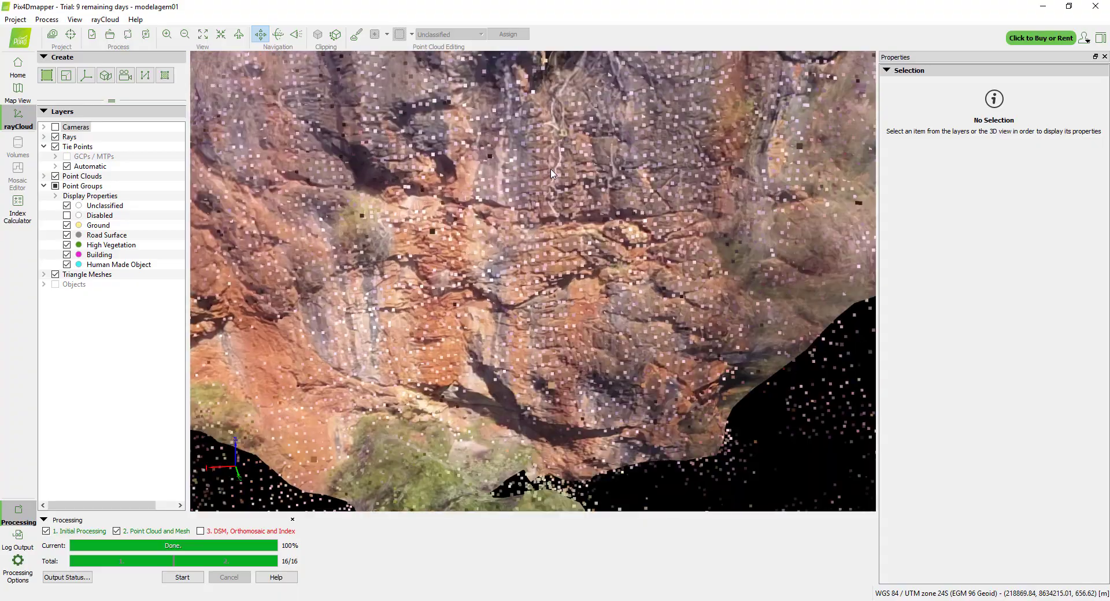
scroll(551, 174, down, 8)
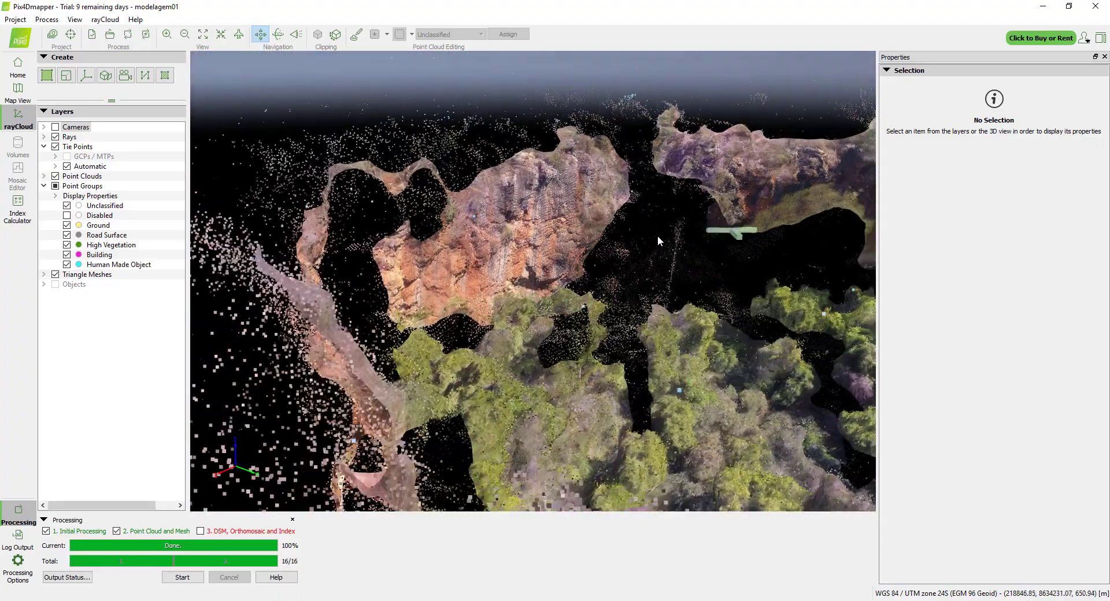
drag(657, 234, 681, 253)
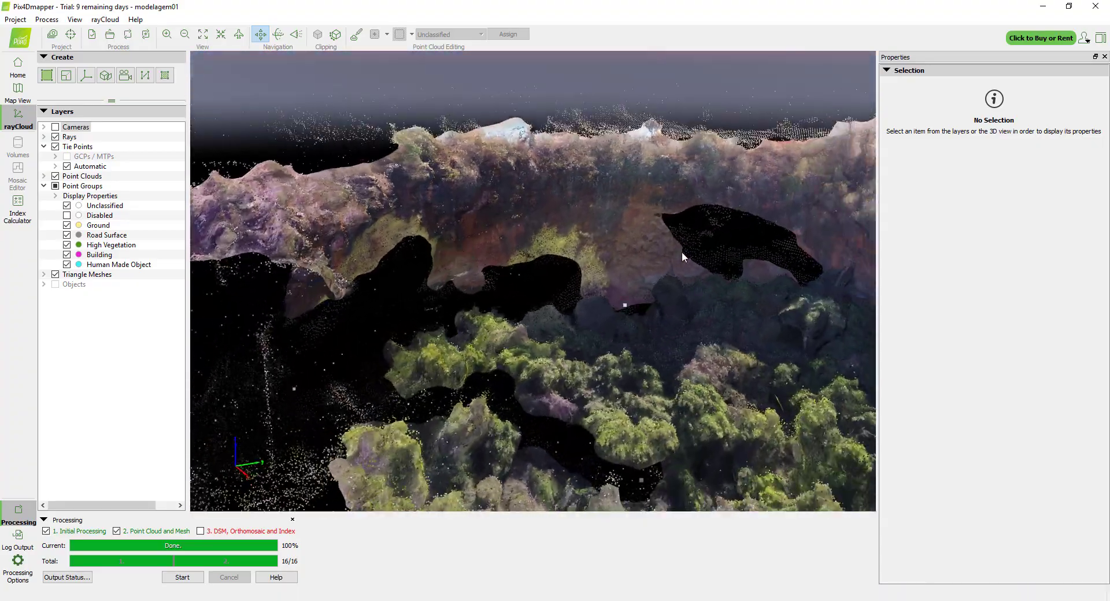
scroll(651, 231, up, 3)
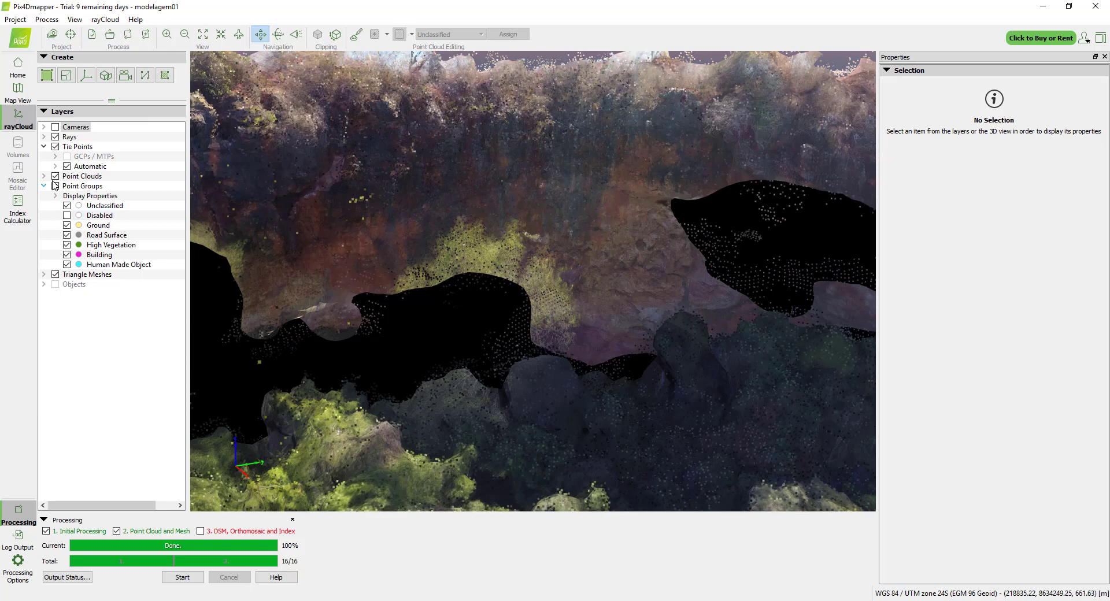
Step: Hide the Rays, Tie Points and Triangle Meshes layers and inspect the dense point cloud on its own
click(44, 274)
click(44, 274)
click(43, 284)
click(44, 283)
click(56, 274)
drag(388, 226, 474, 321)
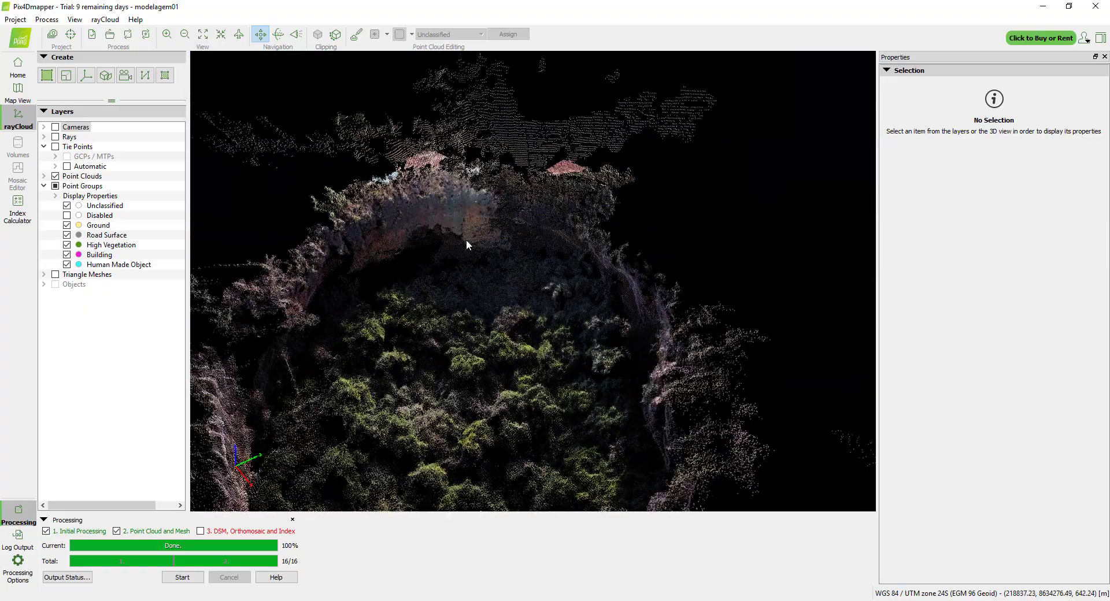
scroll(465, 231, up, 5)
mouse_move(464, 231)
mouse_down()
mouse_move(463, 307)
mouse_move(473, 214)
mouse_up()
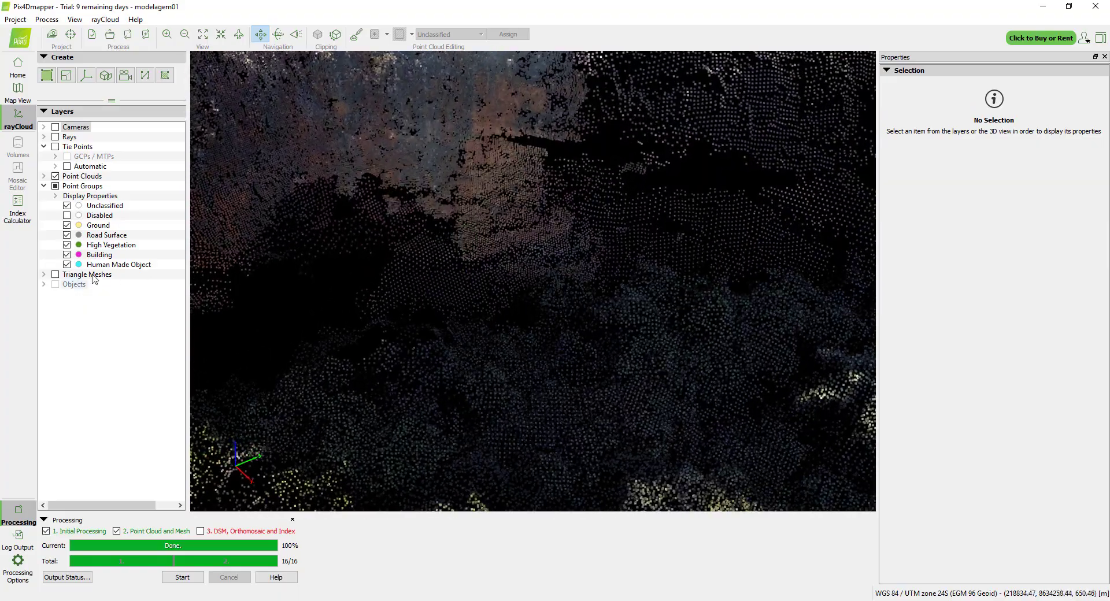
Step: Show the Triangle Meshes layer again and inspect the mesh against the dense point cloud around the rock walls
click(55, 274)
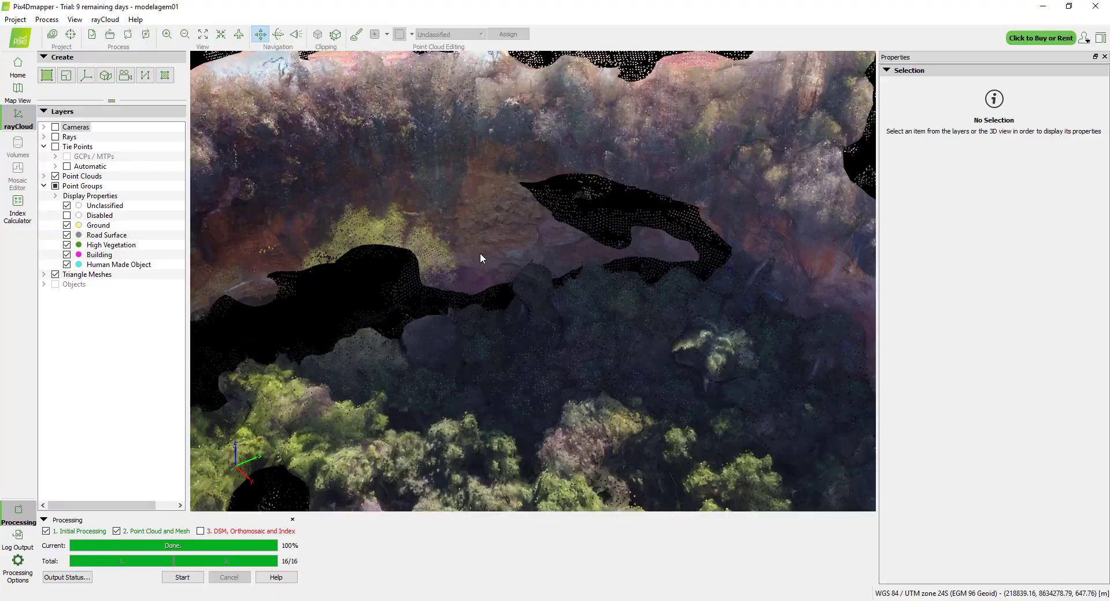
drag(480, 257, 426, 233)
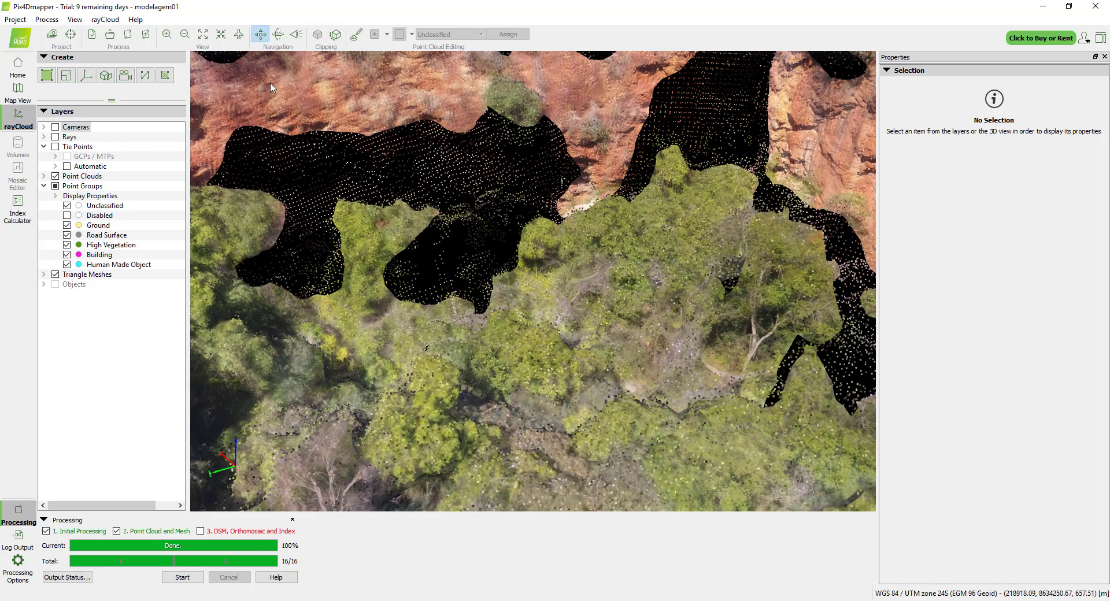
drag(288, 79, 420, 137)
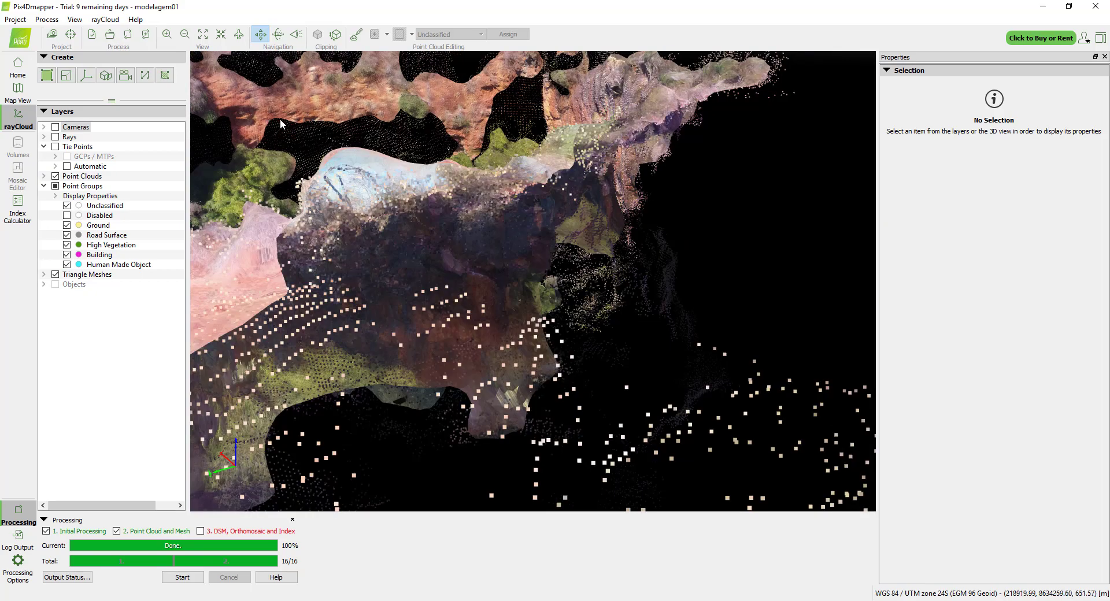
Step: Examine the mesh against the dense points along the orange rock face and the gaps below it at the tree canopy
drag(280, 125, 494, 396)
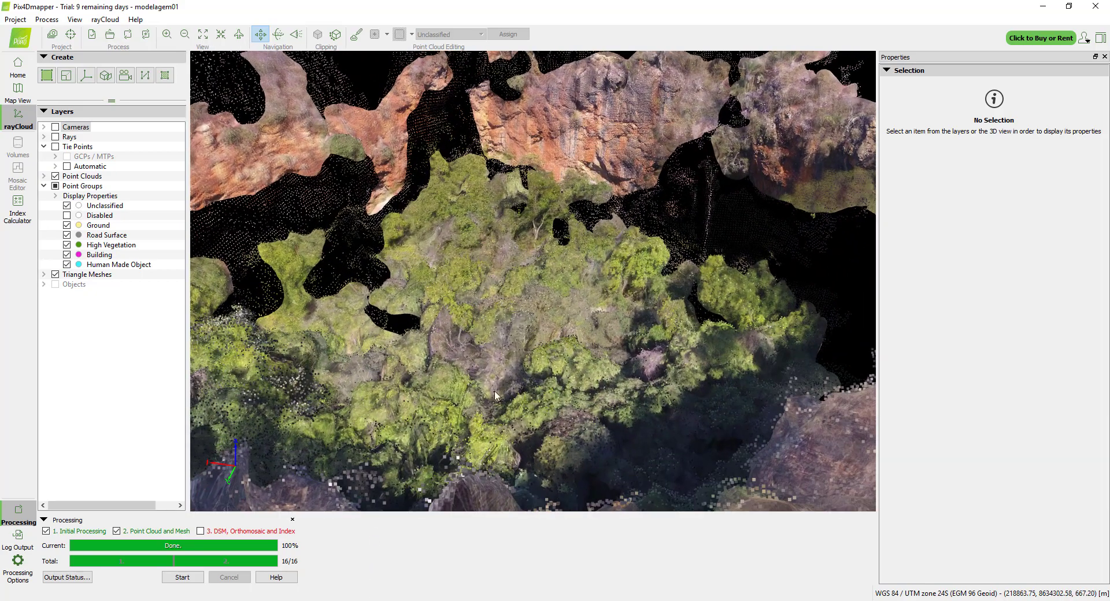
drag(564, 317, 516, 266)
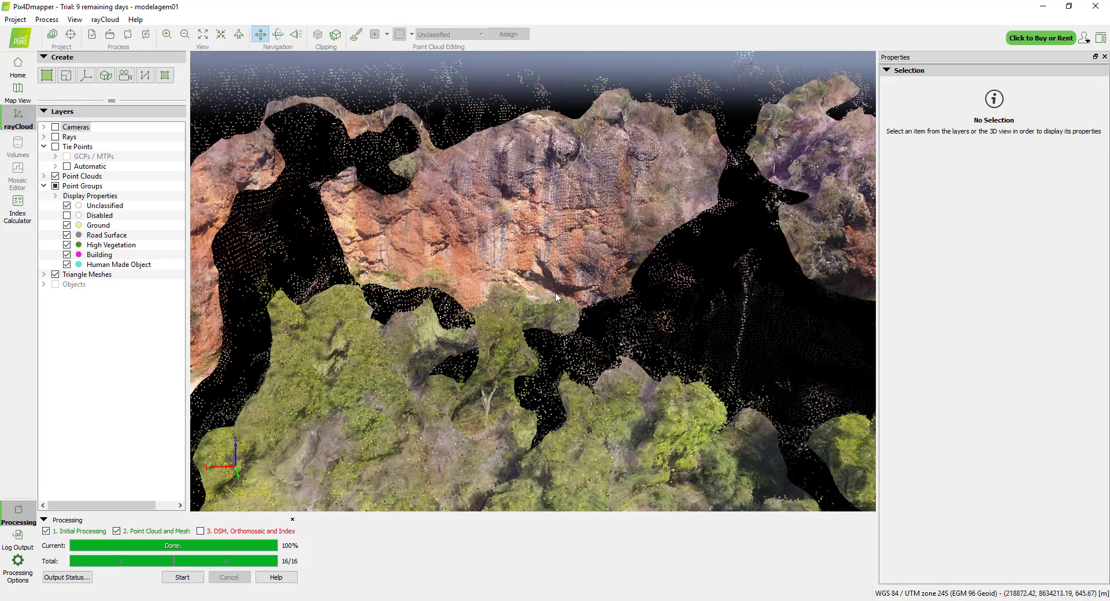
scroll(553, 280, up, 5)
scroll(549, 240, down, 5)
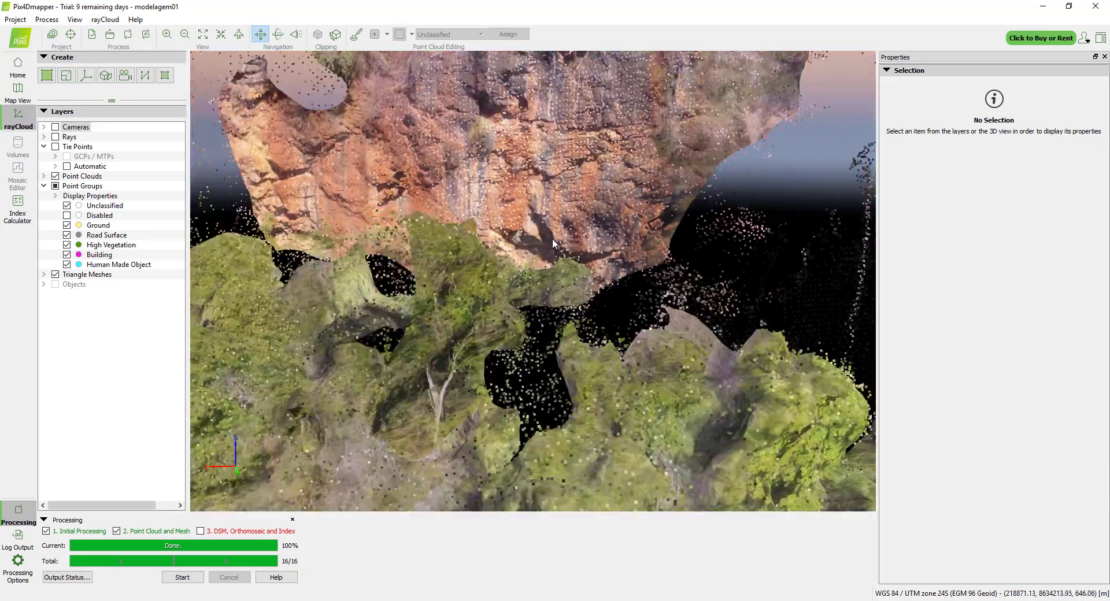
drag(553, 238, 539, 284)
scroll(531, 184, up, 3)
scroll(530, 183, up, 1)
drag(528, 186, 527, 157)
scroll(528, 157, down, 4)
scroll(534, 150, up, 1)
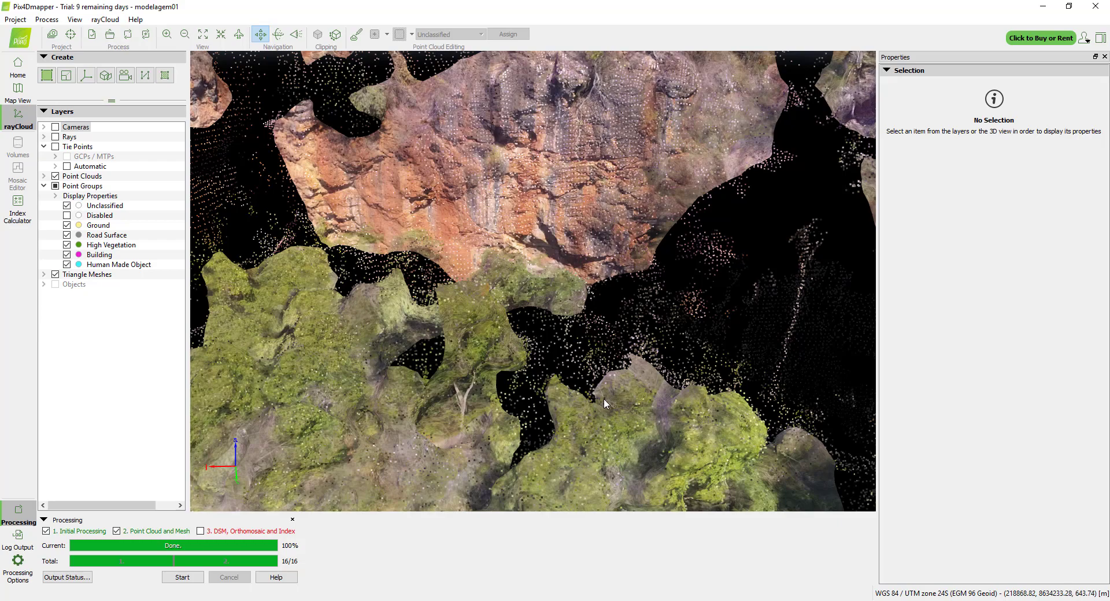
Step: Inspect the whole pit model from outside, including the sparse points scattered beyond its rim
drag(604, 397, 623, 321)
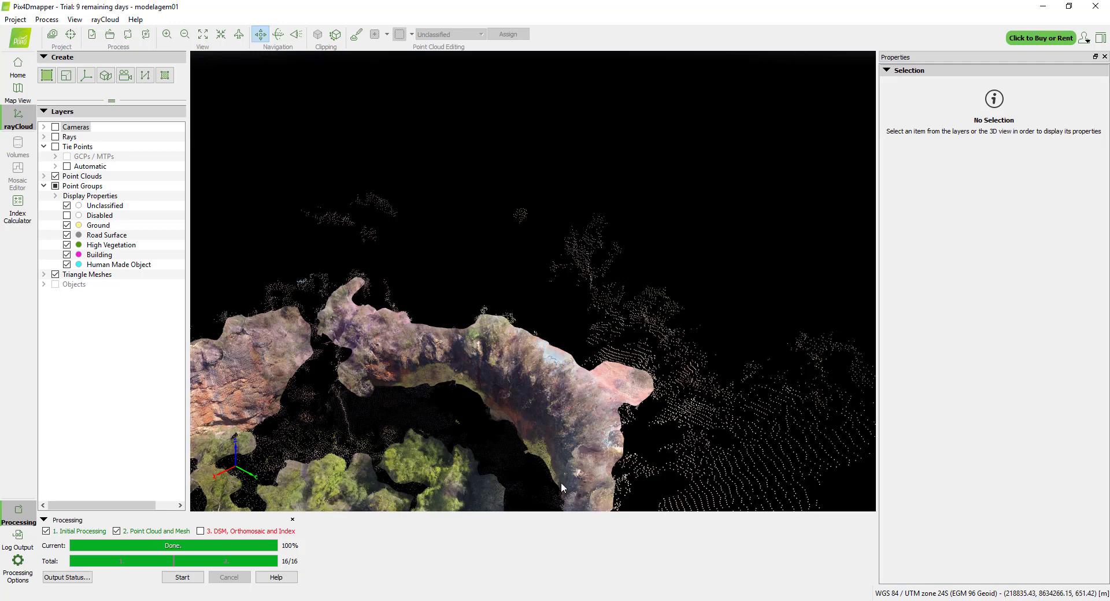
scroll(537, 393, down, 10)
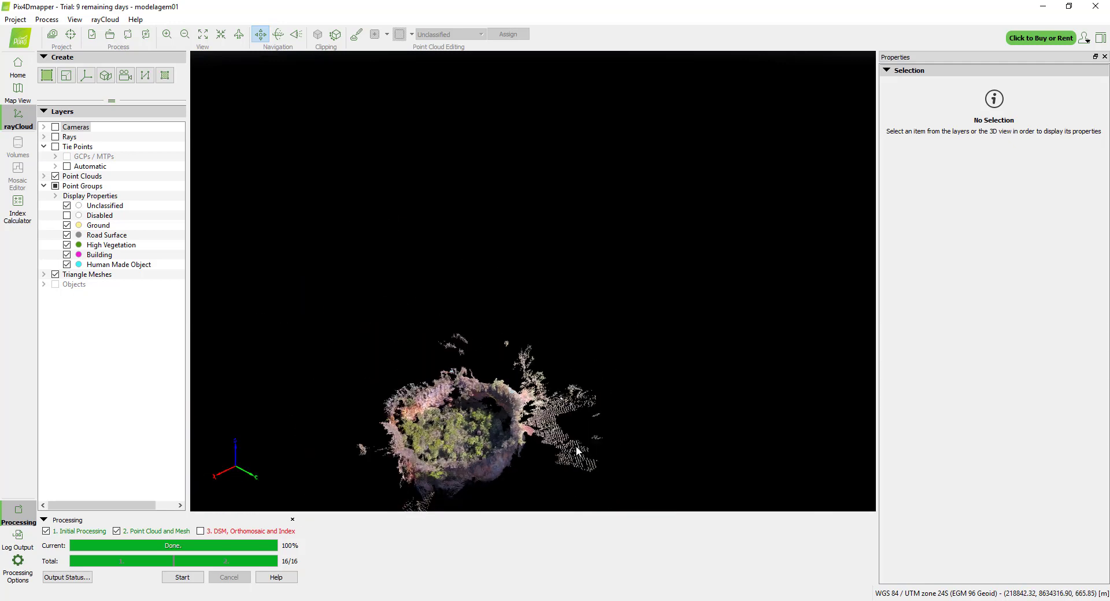
drag(485, 385, 475, 321)
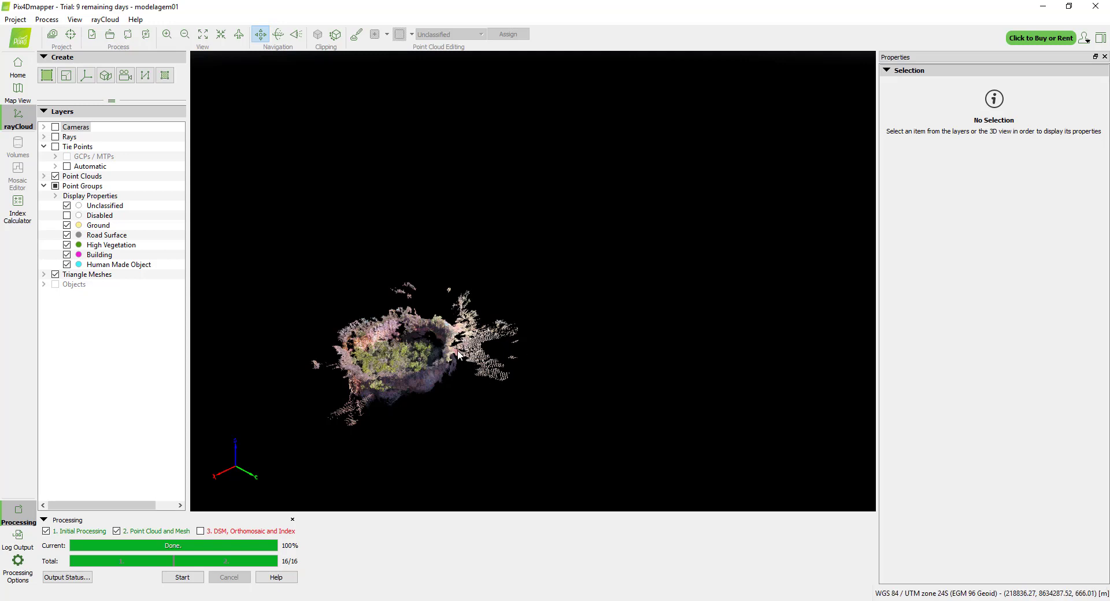
drag(424, 389, 331, 293)
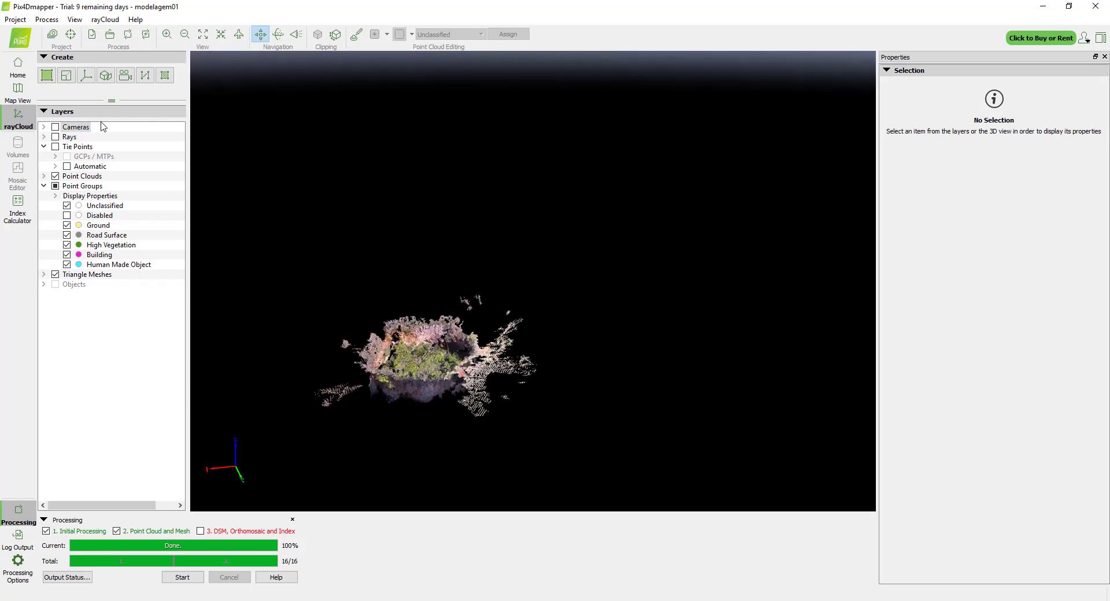
Step: Show the Cameras layer and examine the camera positions and image planes above and inside the pit
click(55, 127)
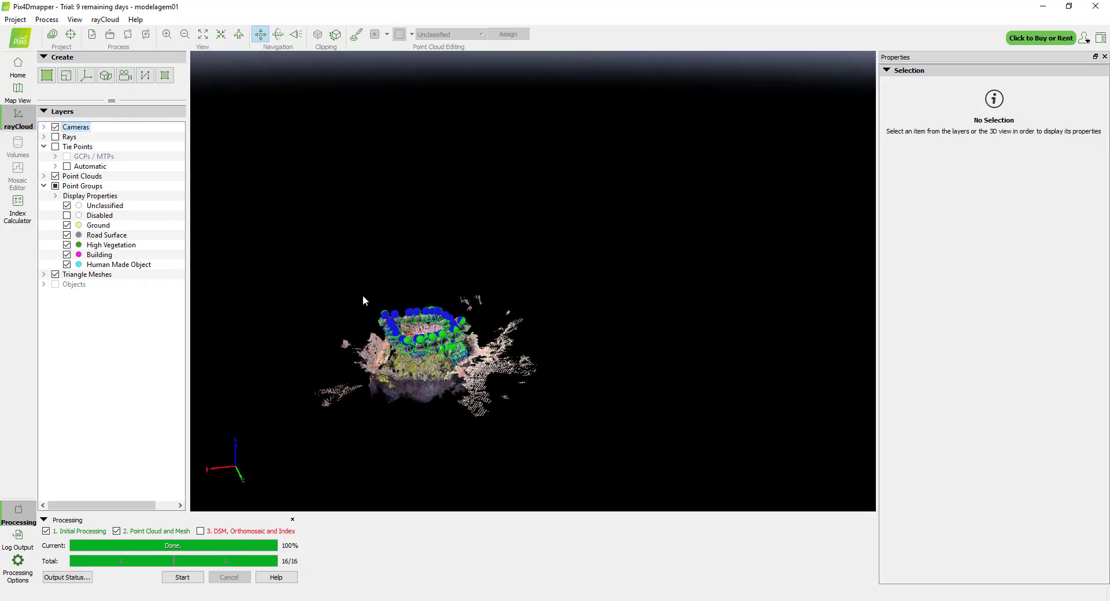
drag(364, 297, 210, 289)
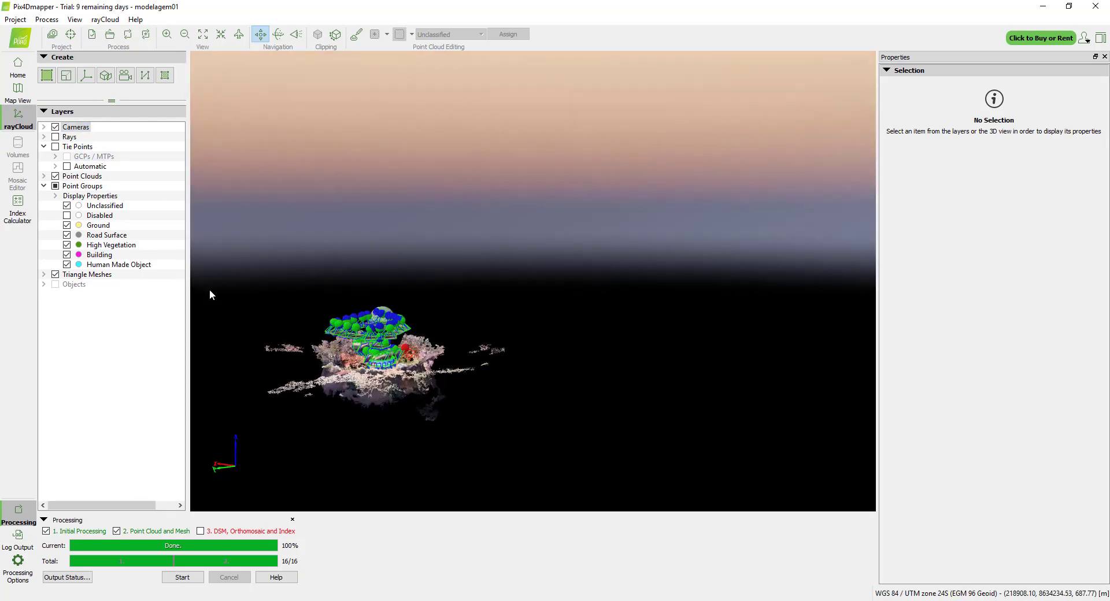
scroll(354, 346, up, 3)
scroll(353, 346, up, 3)
drag(353, 345, 593, 474)
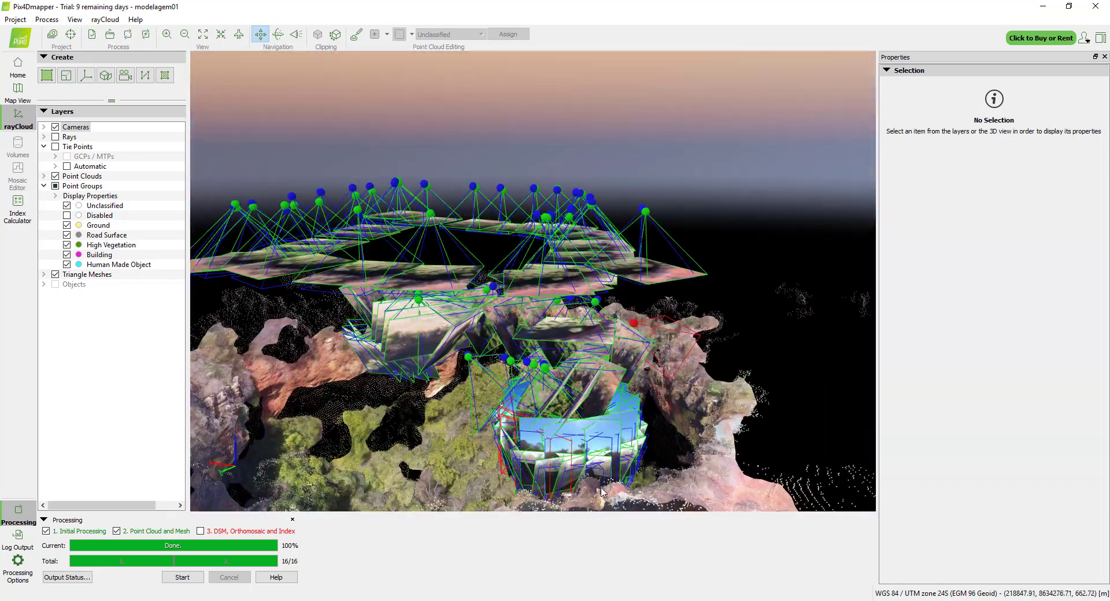
scroll(593, 474, up, 4)
scroll(510, 347, up, 3)
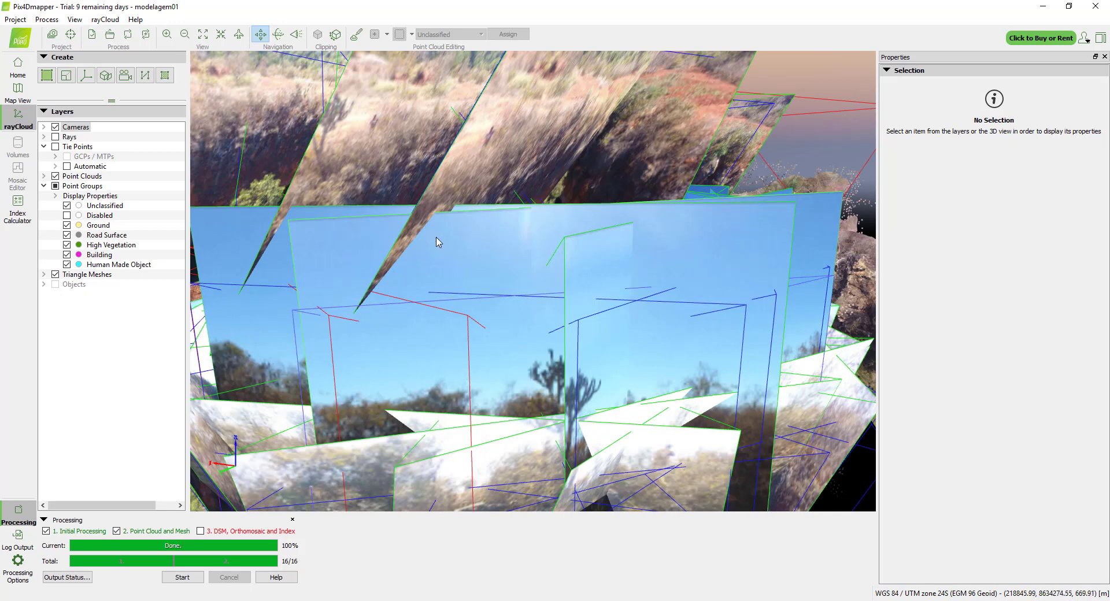
scroll(476, 372, down, 10)
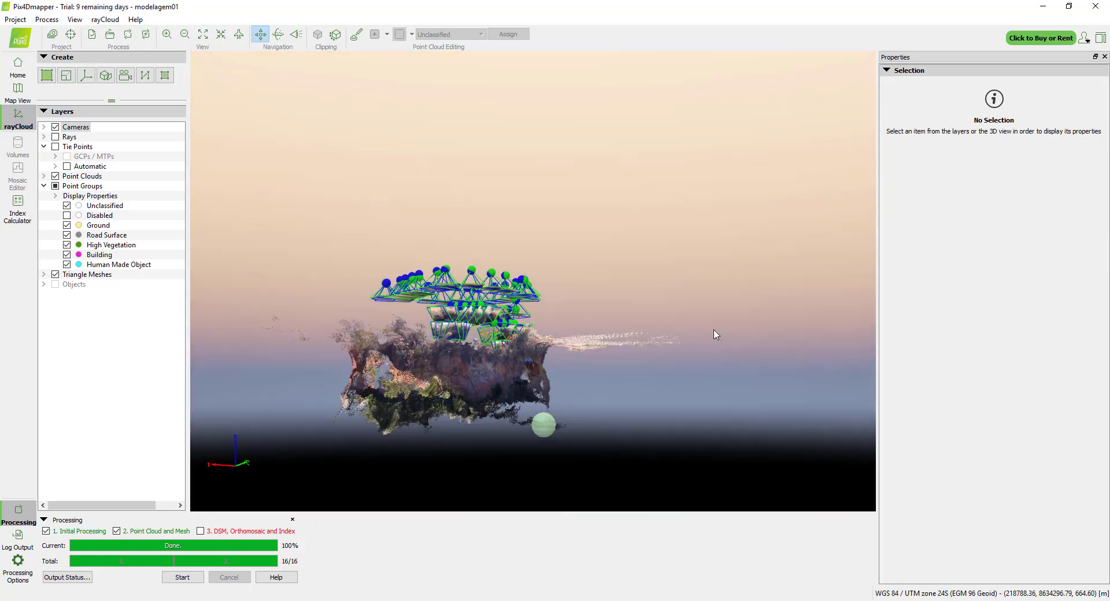
drag(715, 334, 671, 497)
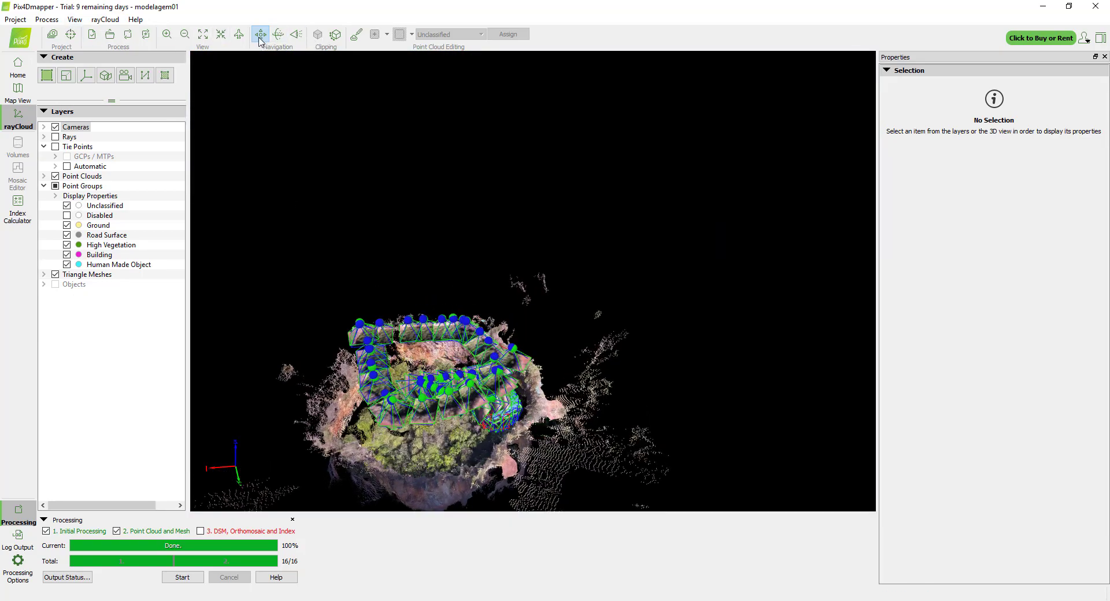
Step: Hide the Cameras layer and inspect the complete pit model from above and from the side
click(55, 127)
drag(455, 437, 500, 425)
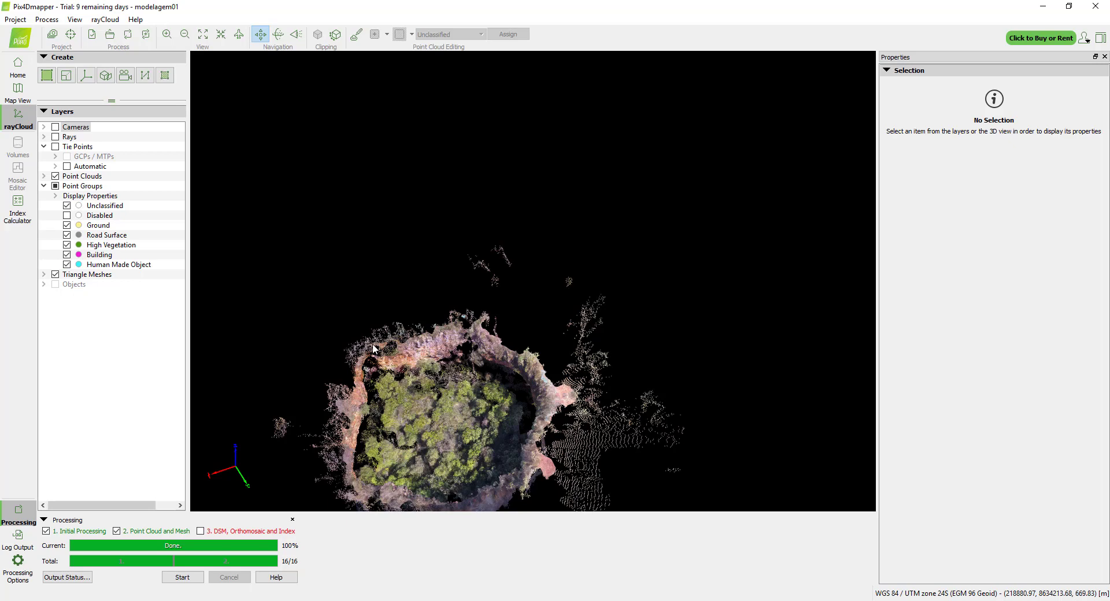
drag(469, 356, 528, 238)
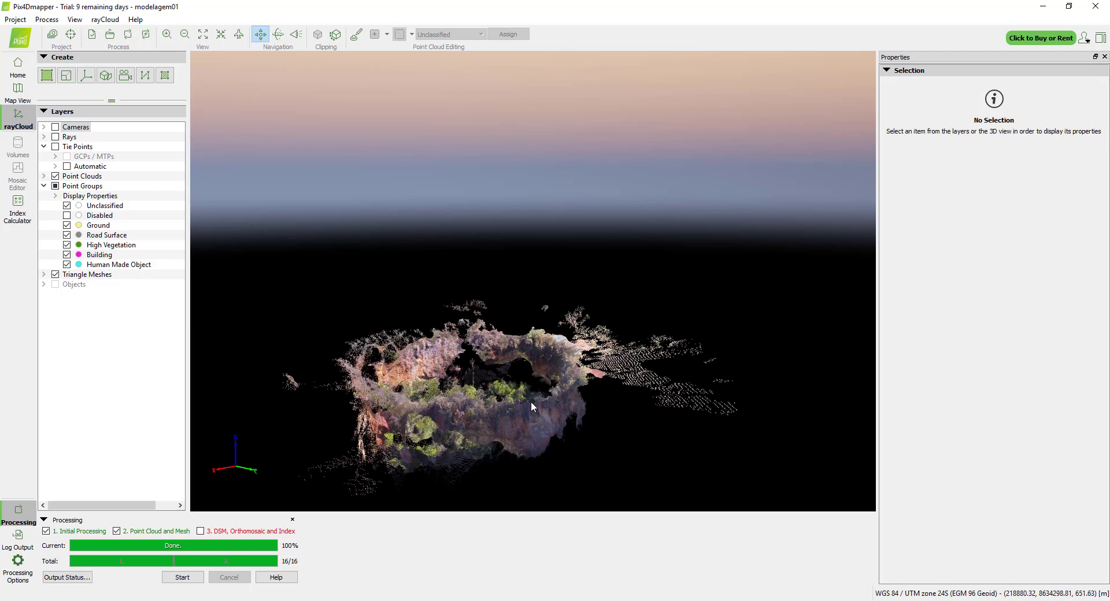
drag(531, 401, 528, 455)
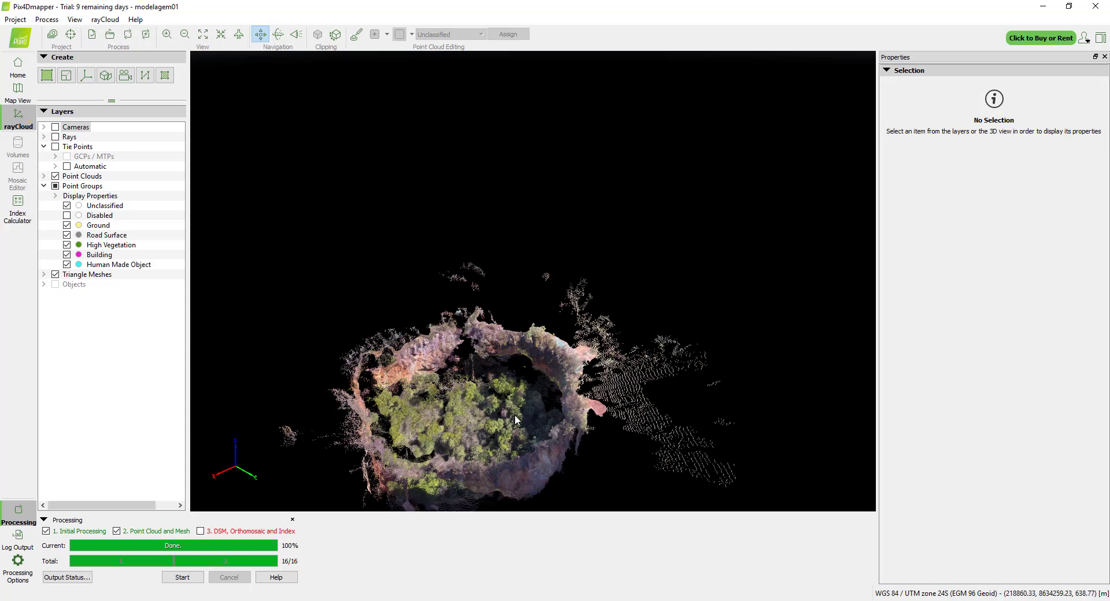
drag(484, 363, 515, 259)
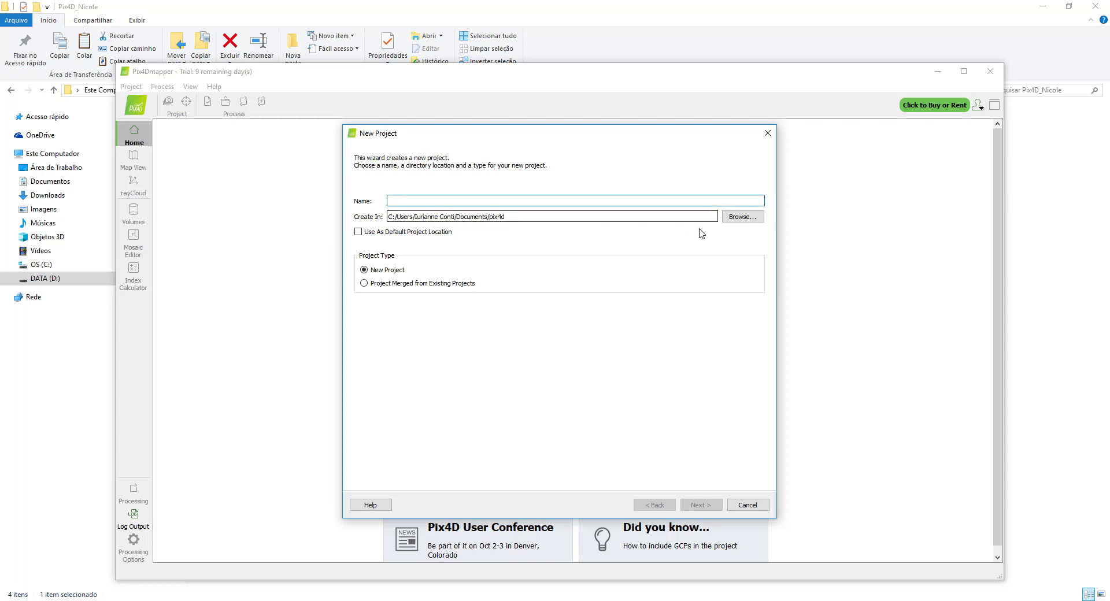
Step: Set the new project's location to the existing Pix4D folder on the DATA (D:) drive
click(742, 217)
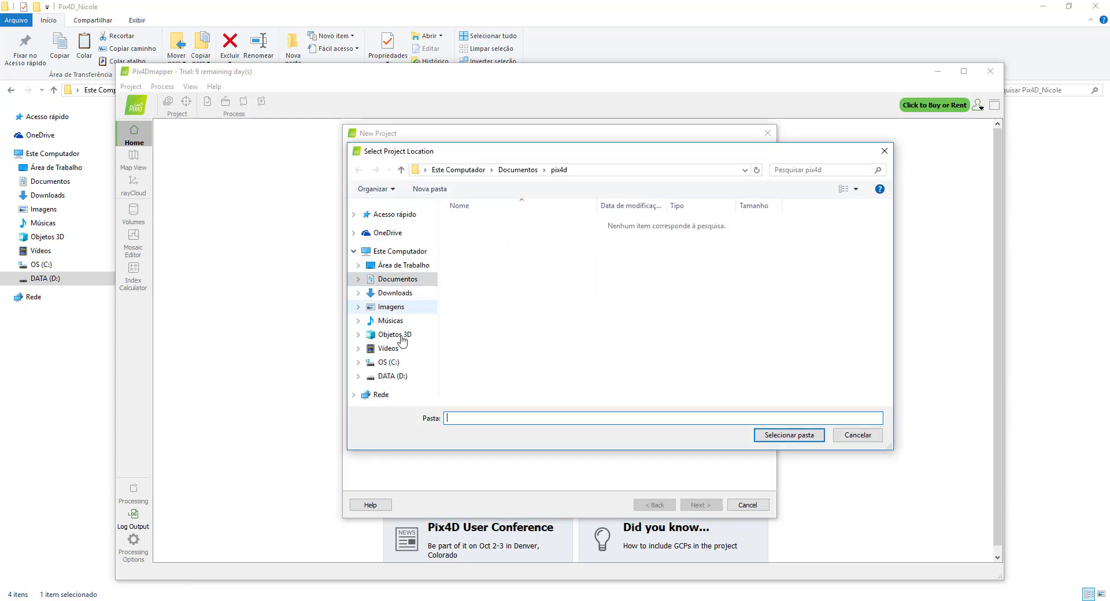
click(388, 377)
scroll(645, 309, down, 1)
click(679, 310)
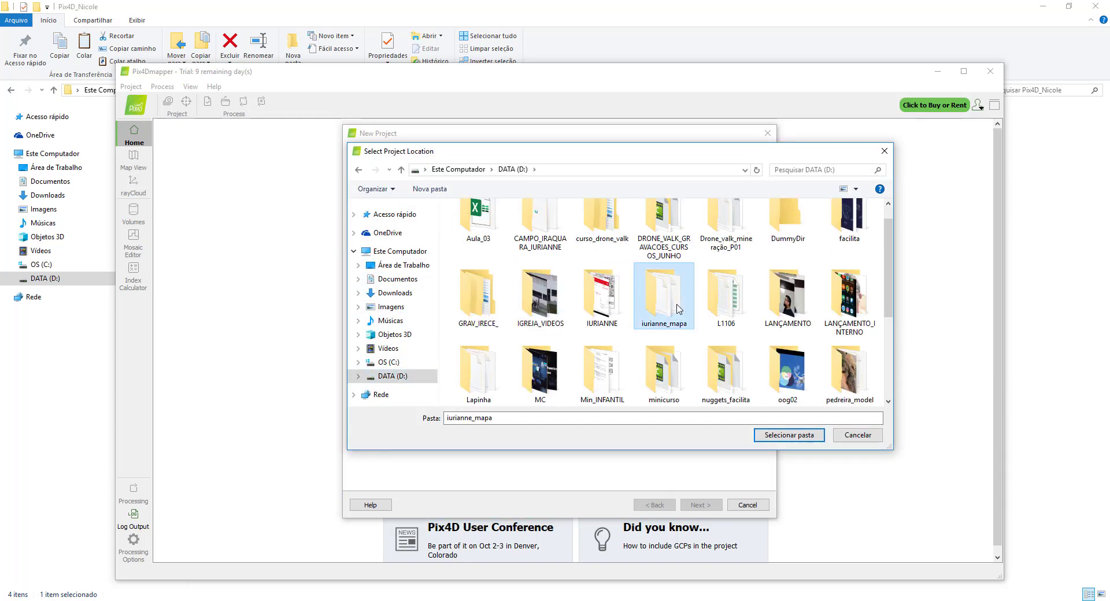
key(p)
scroll(679, 309, down, 1)
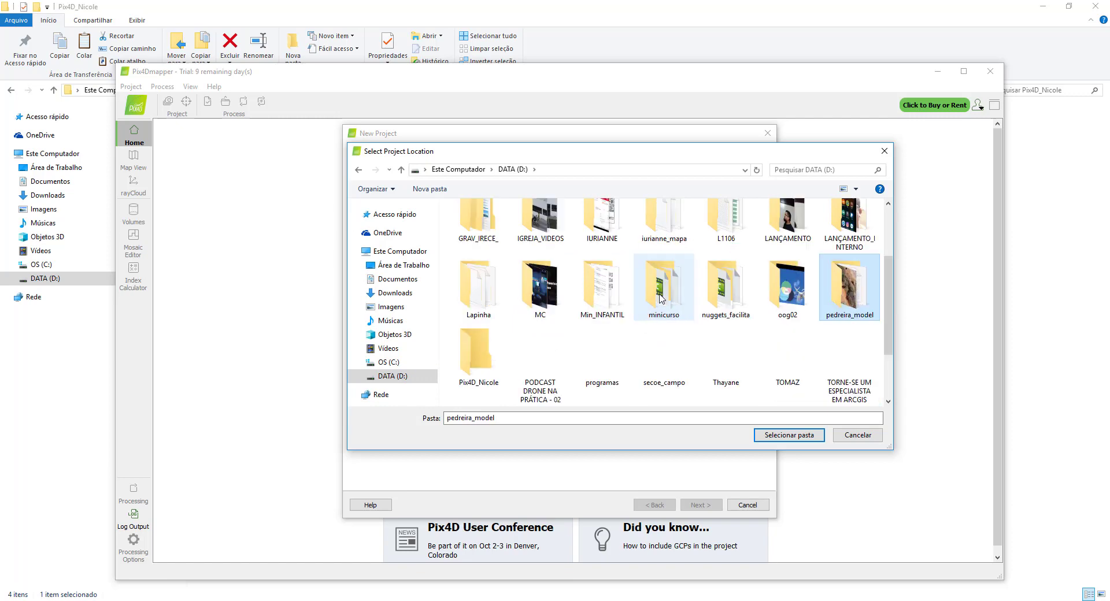
double_click(497, 356)
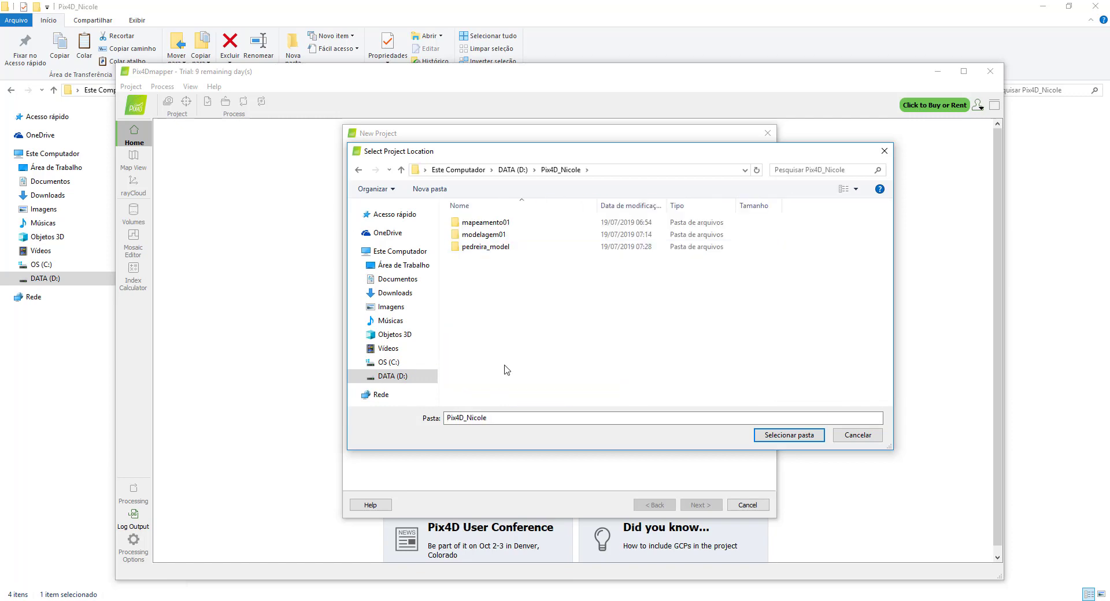
click(790, 436)
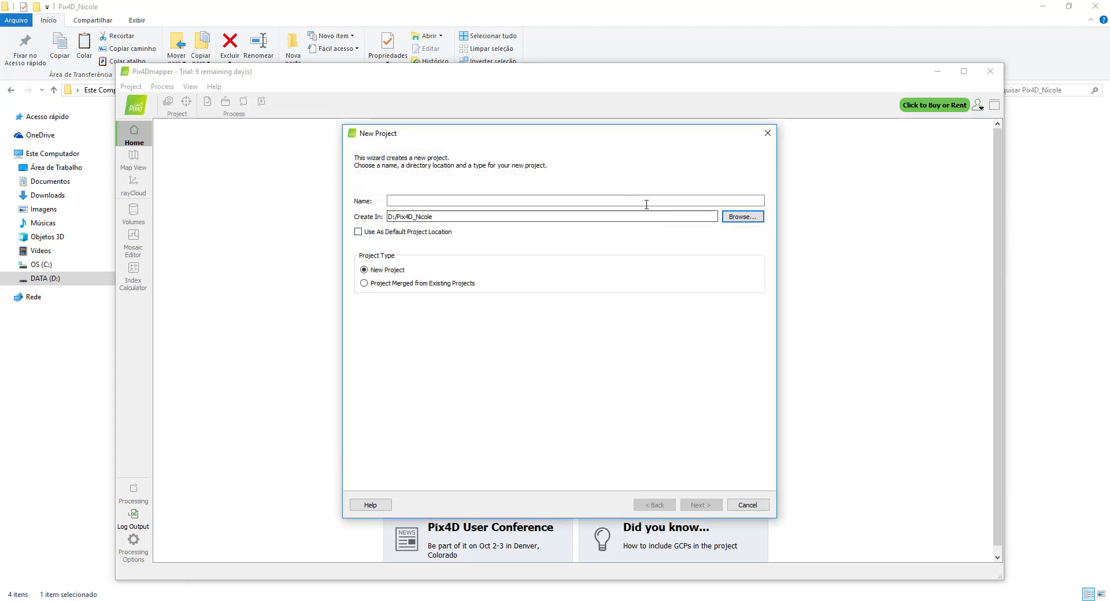
Step: Name the new project pedreira and continue to the image selection
click(670, 202)
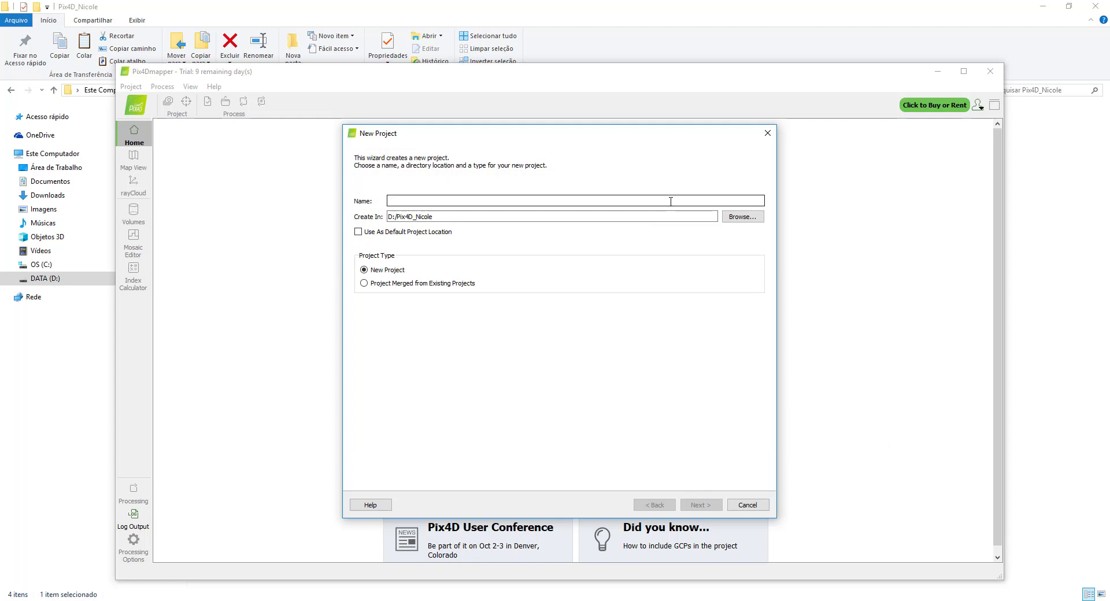
text(pedreira)
click(700, 505)
Step: Add all images from the pedreira_model folder, DJI_0214 to DJI_0348, to the project and proceed to the image properties
click(546, 202)
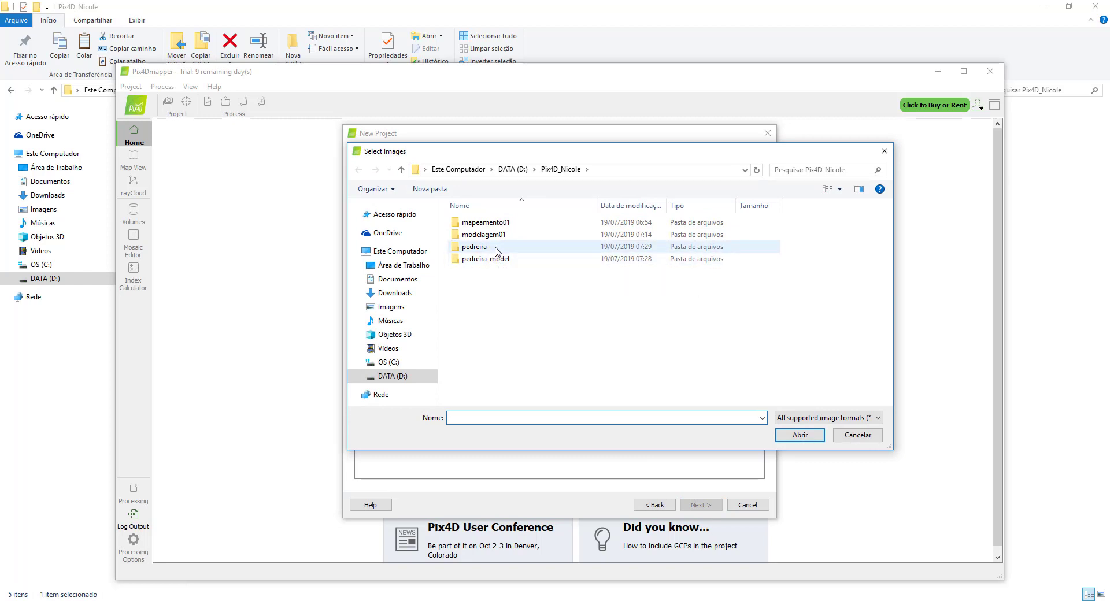
double_click(495, 258)
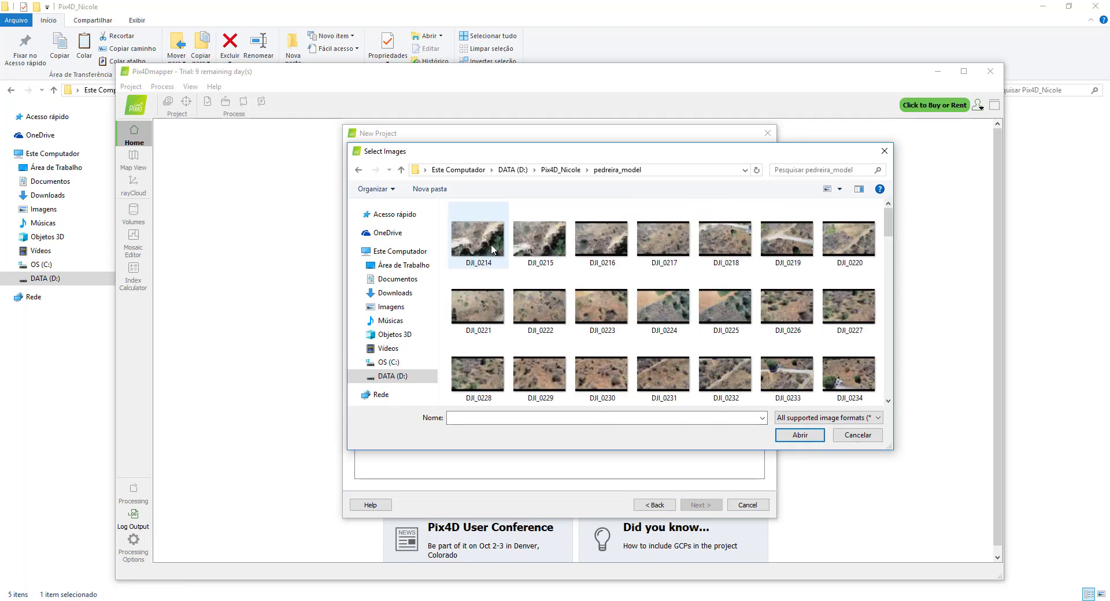
click(492, 249)
scroll(744, 285, down, 15)
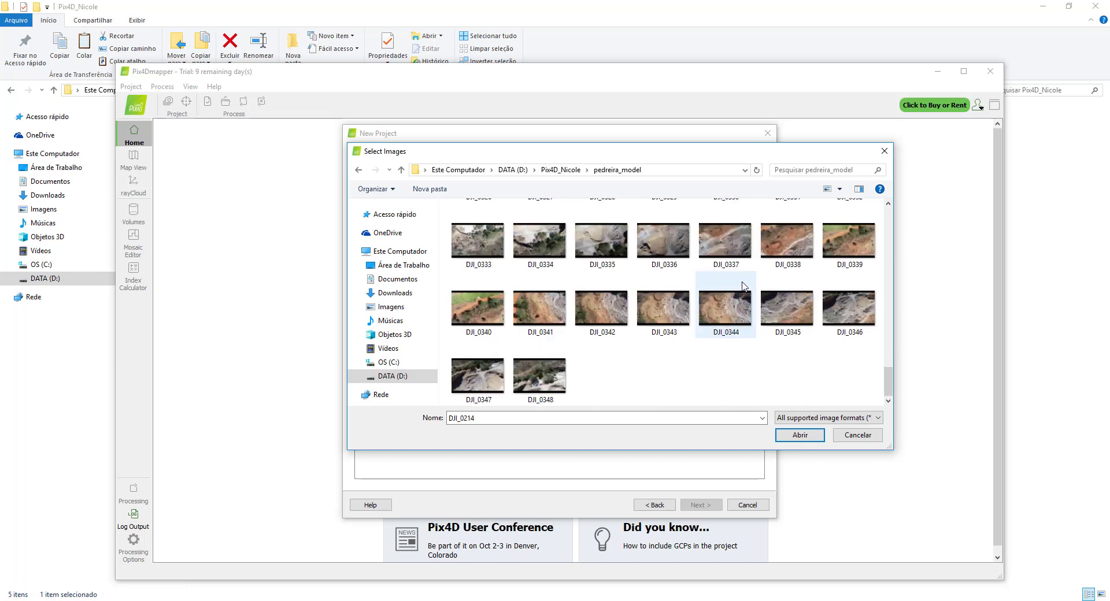
key(ctrl+a)
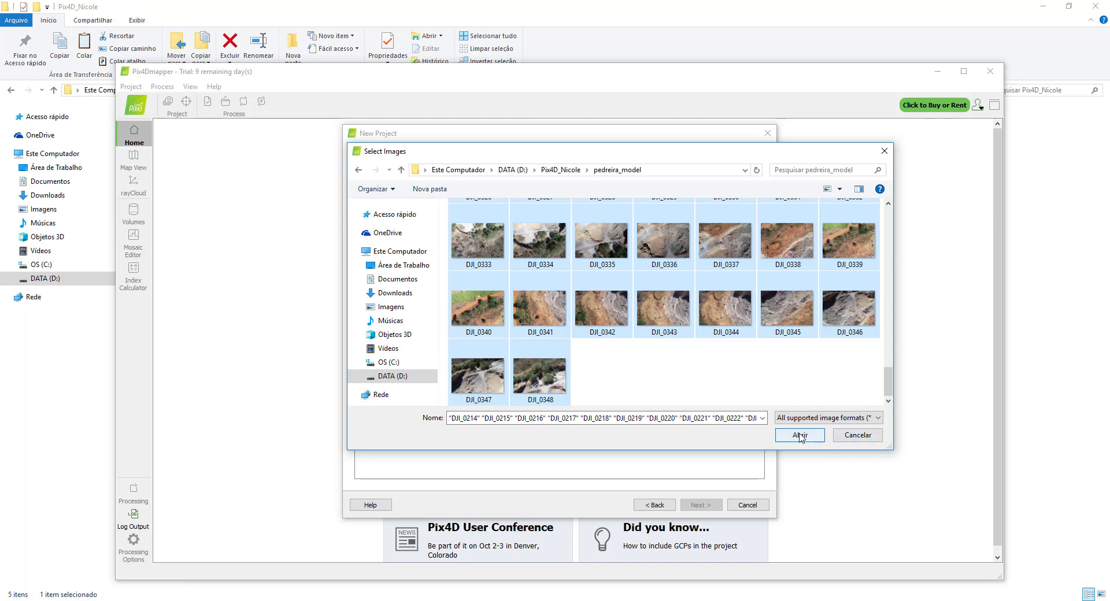
click(799, 435)
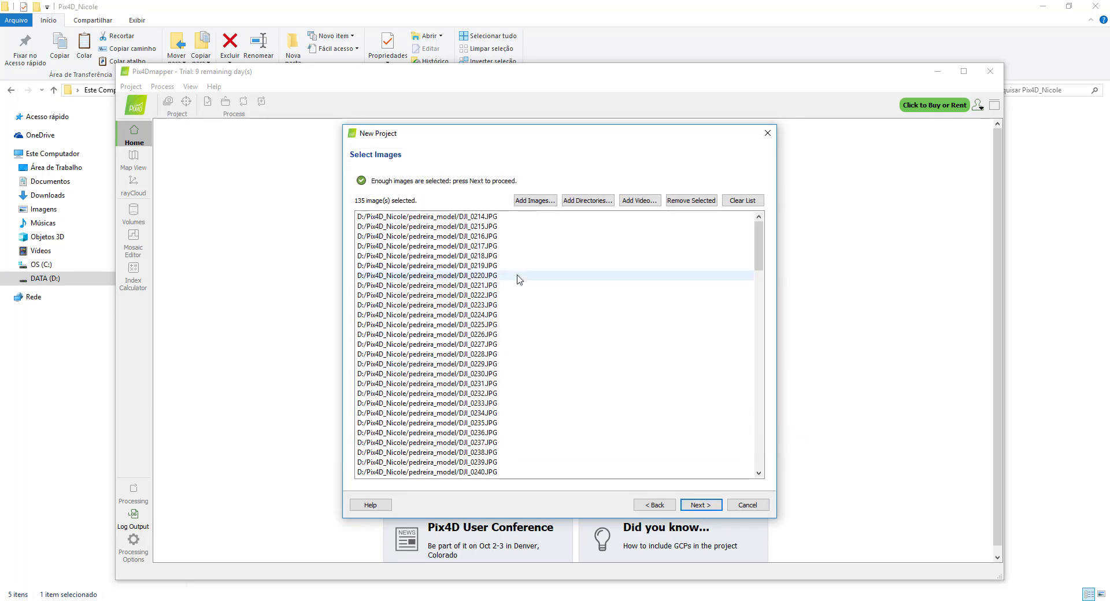
scroll(523, 282, down, 20)
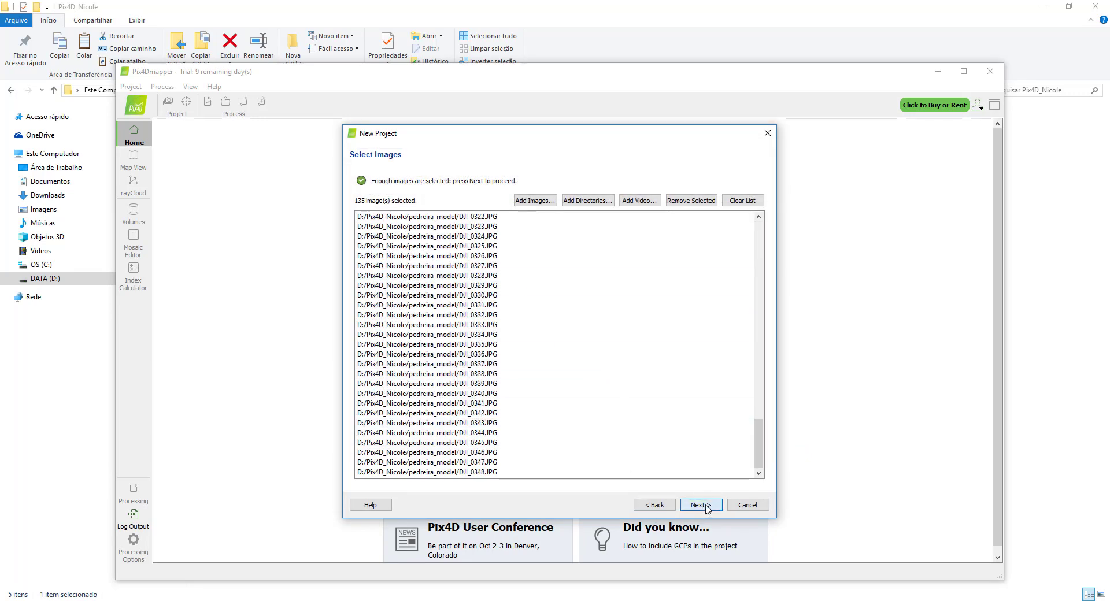
key(Return)
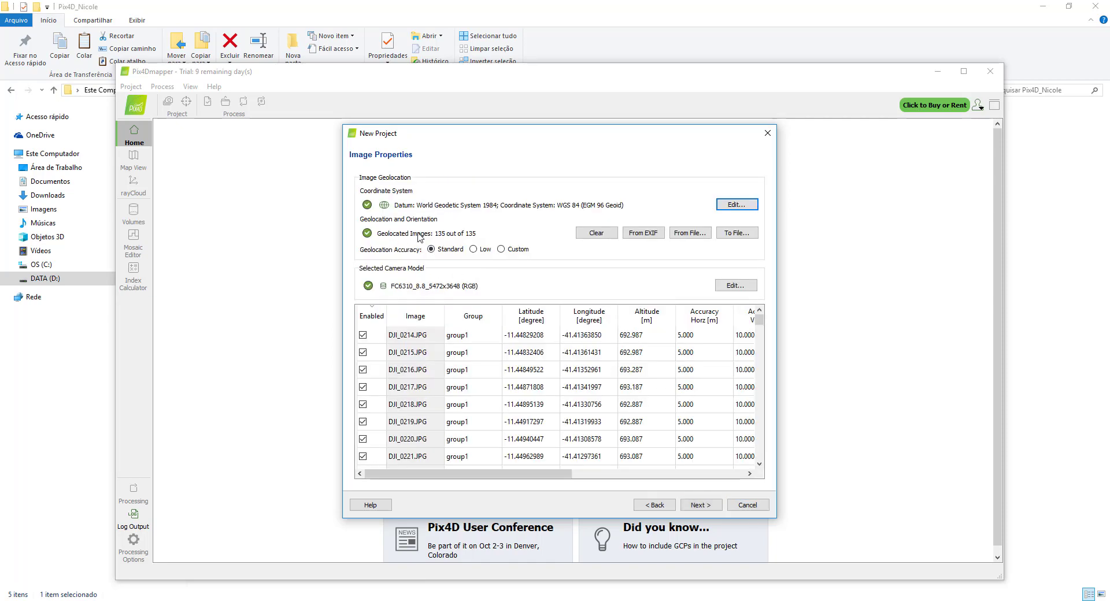
Step: Accept the image properties, compare the 3D Maps template's outputs, and choose the 3D Maps - Rapid/Low Res processing template
click(704, 510)
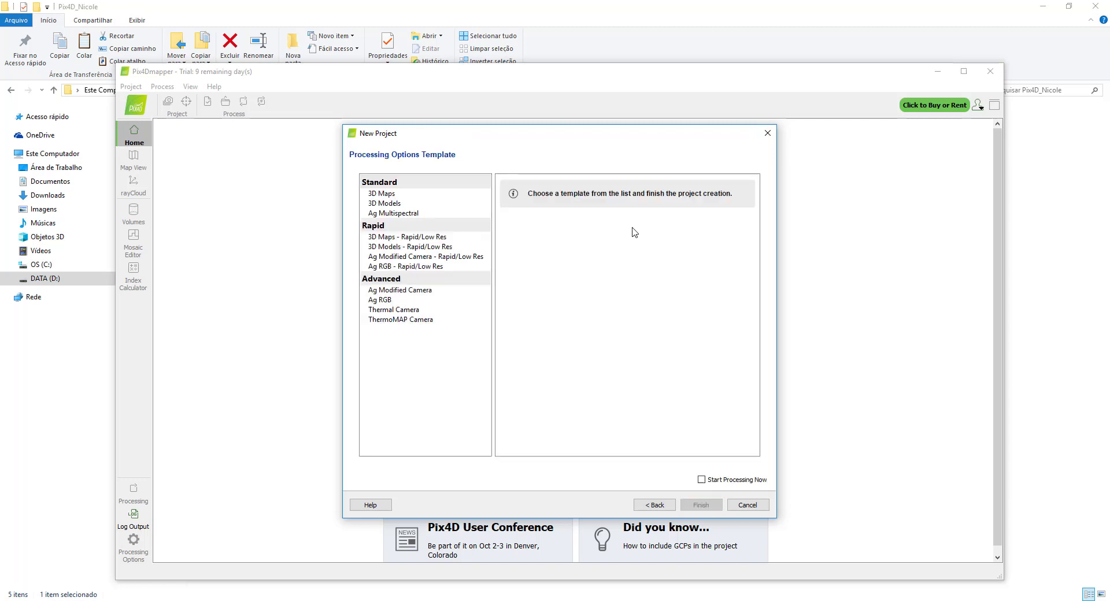
click(399, 194)
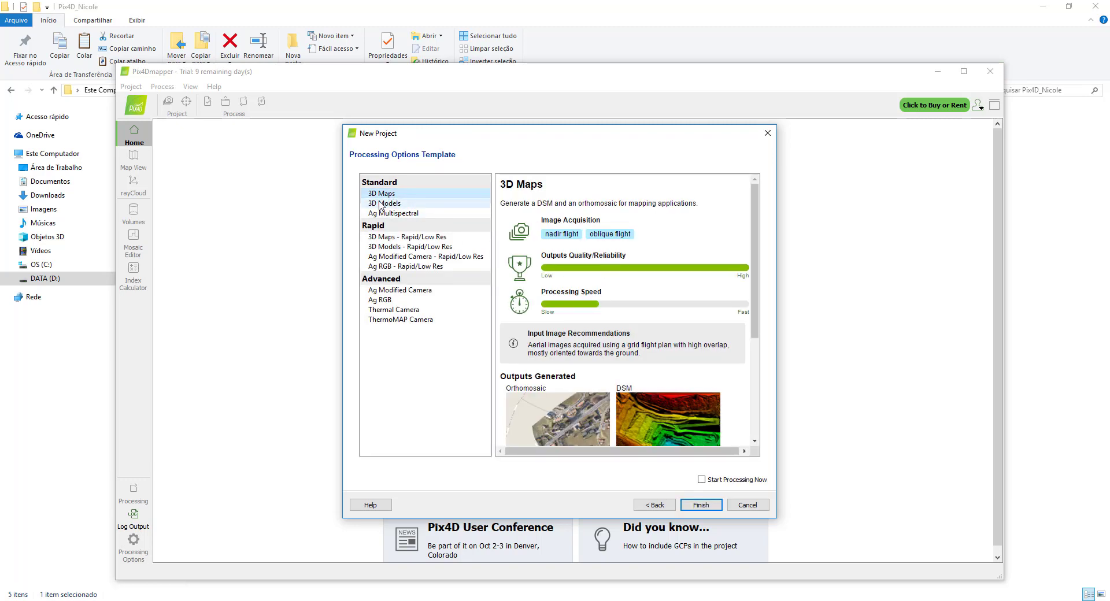
scroll(634, 354, down, 5)
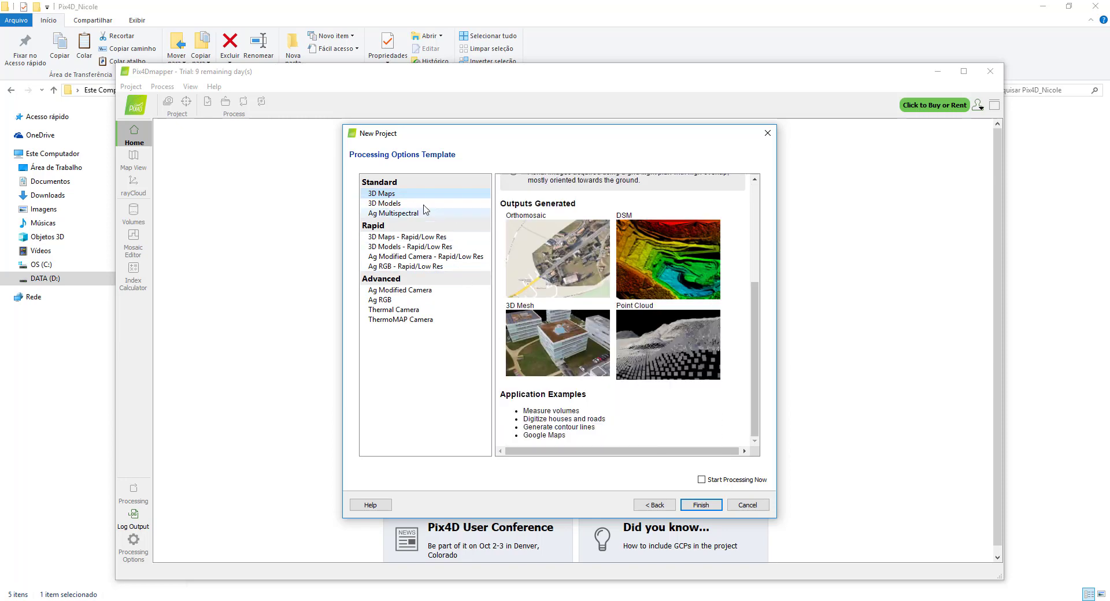
click(435, 238)
scroll(601, 359, down, 3)
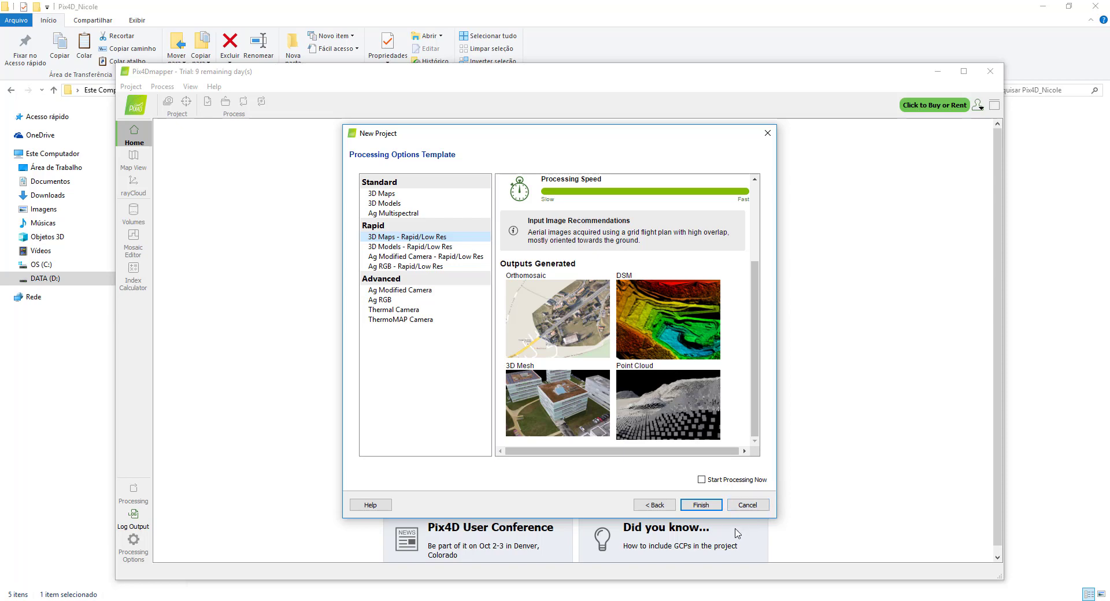
Step: Finish creating the project without starting processing immediately, and inspect the flight path over the satellite map
click(700, 505)
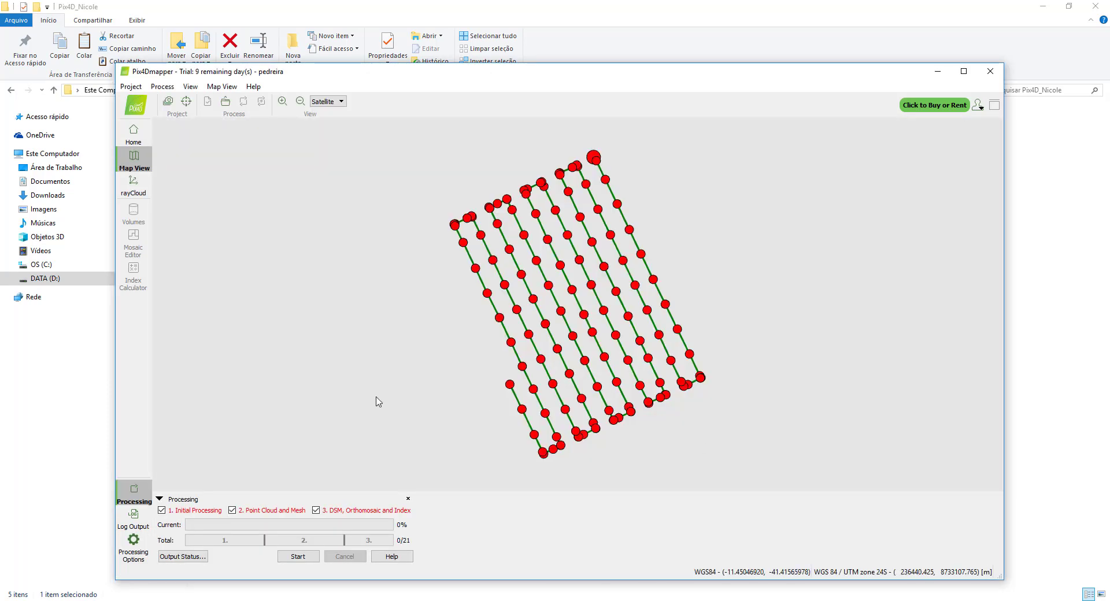
scroll(494, 239, down, 1)
scroll(507, 246, up, 1)
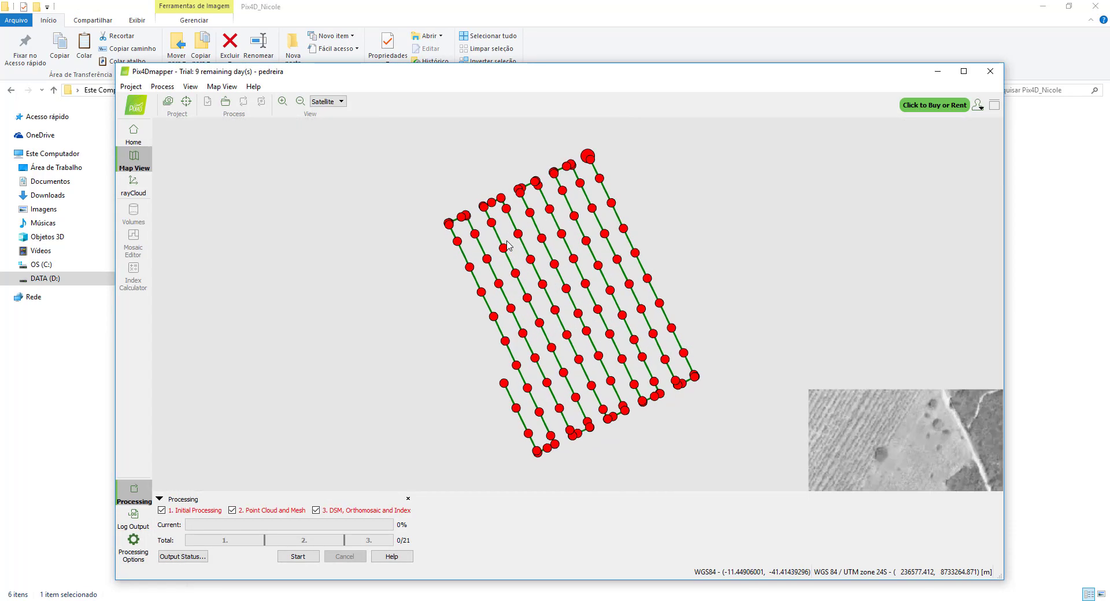
scroll(506, 245, down, 1)
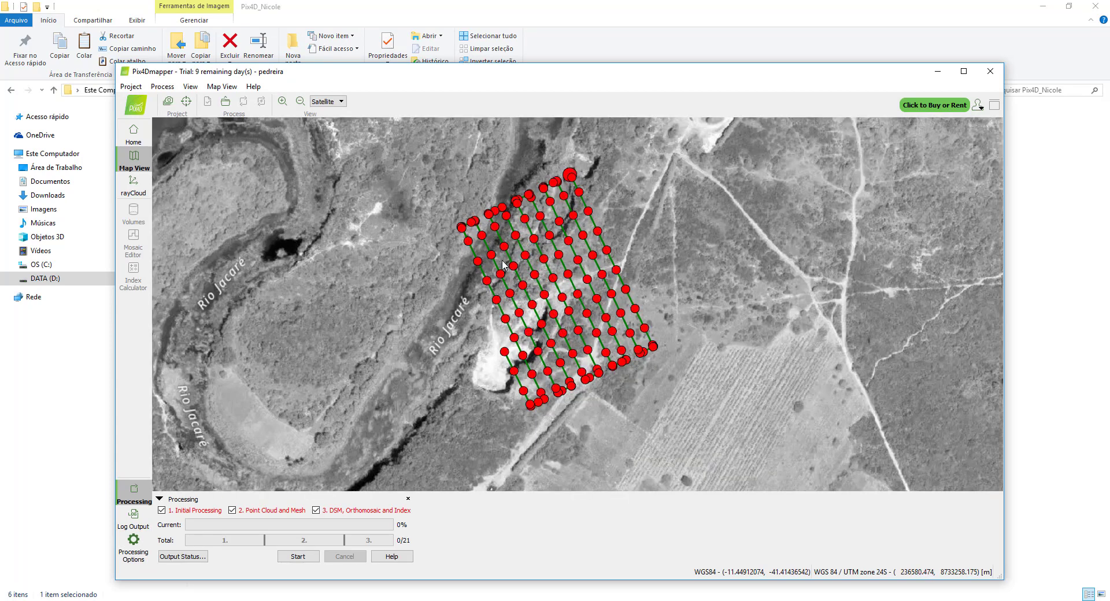
scroll(362, 277, down, 1)
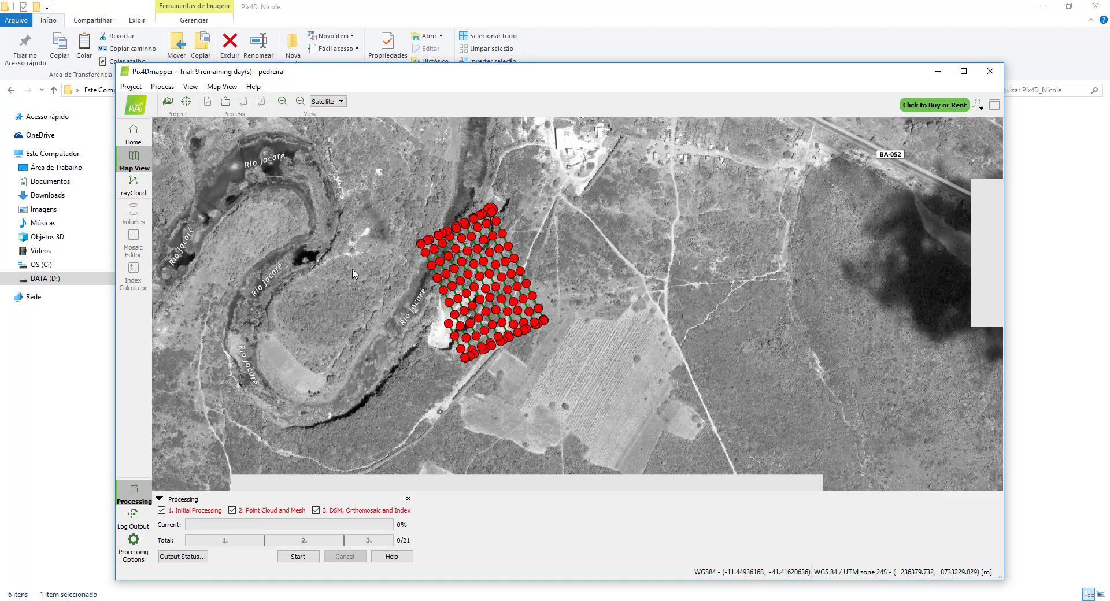
scroll(355, 270, up, 1)
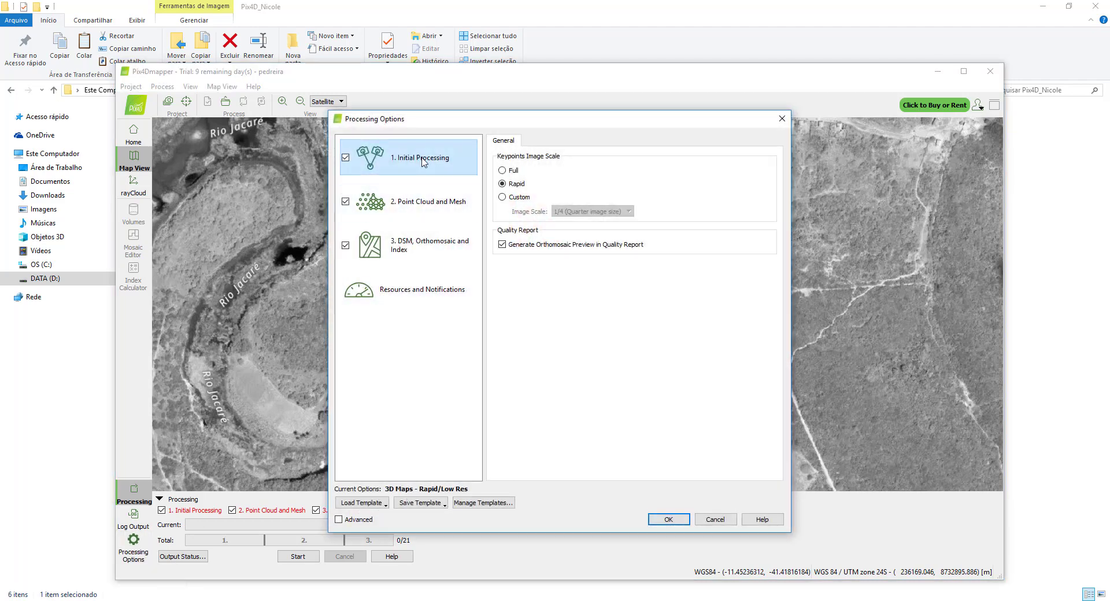
Step: Review and accept the point cloud, mesh, DSM and orthomosaic processing options, maximize the window, and start all three processing stages
click(436, 208)
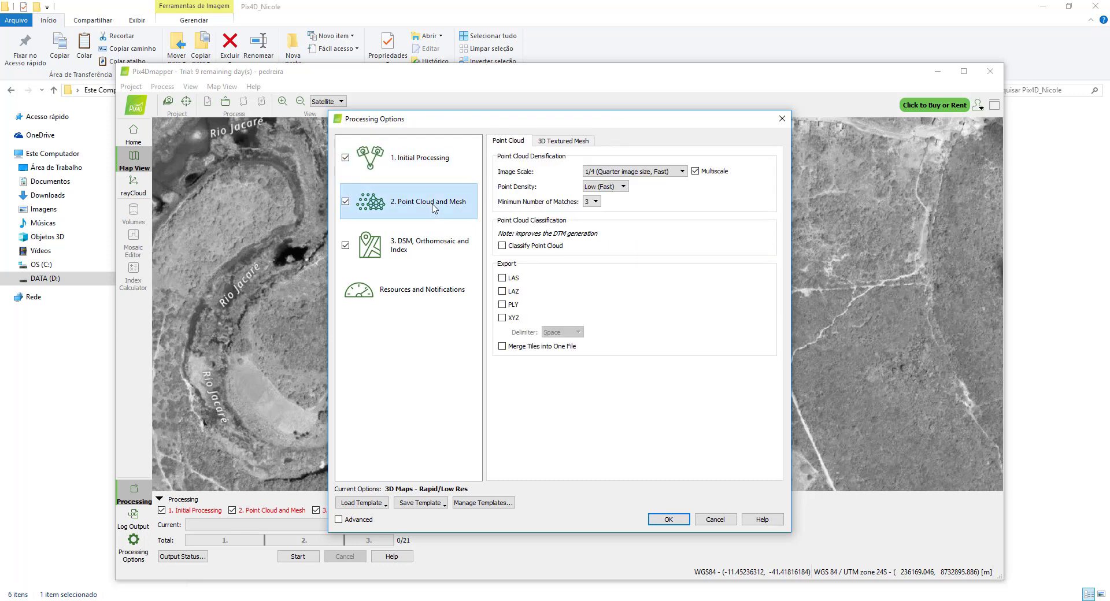
click(412, 248)
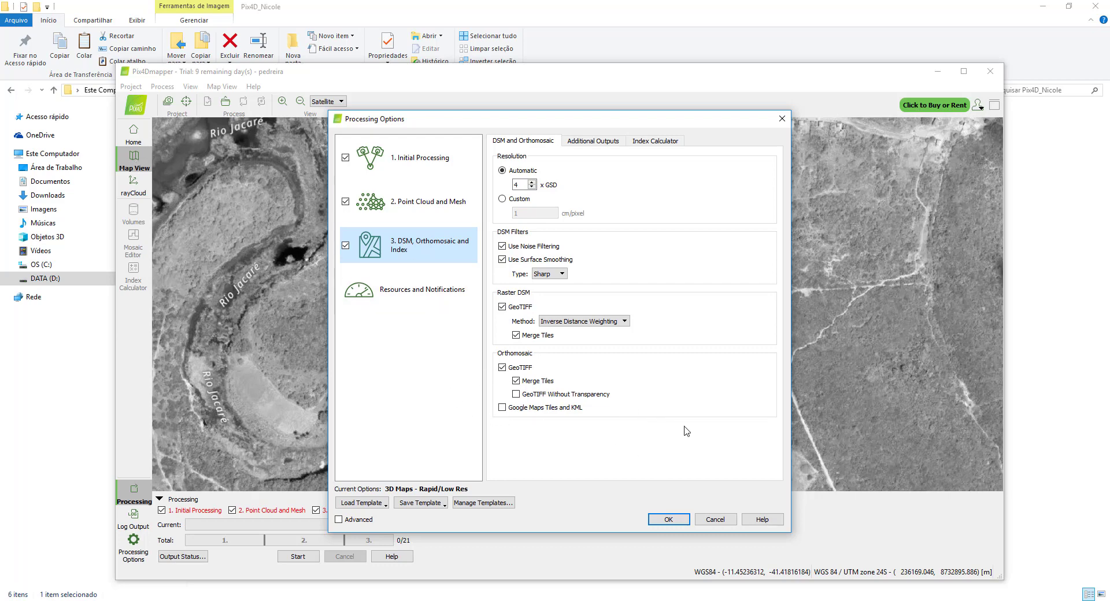
click(665, 519)
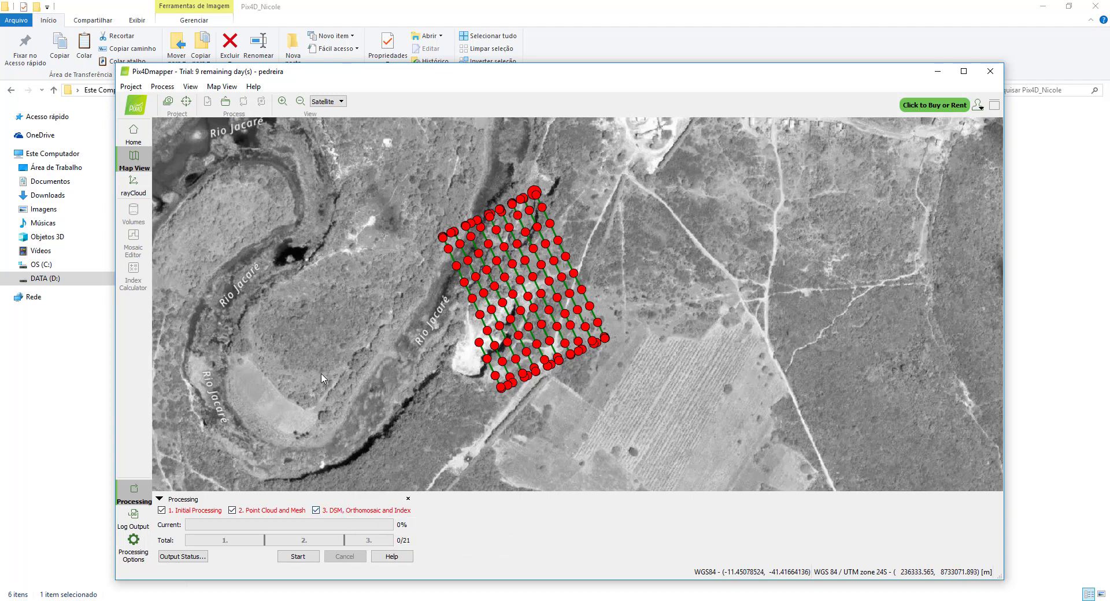
click(963, 71)
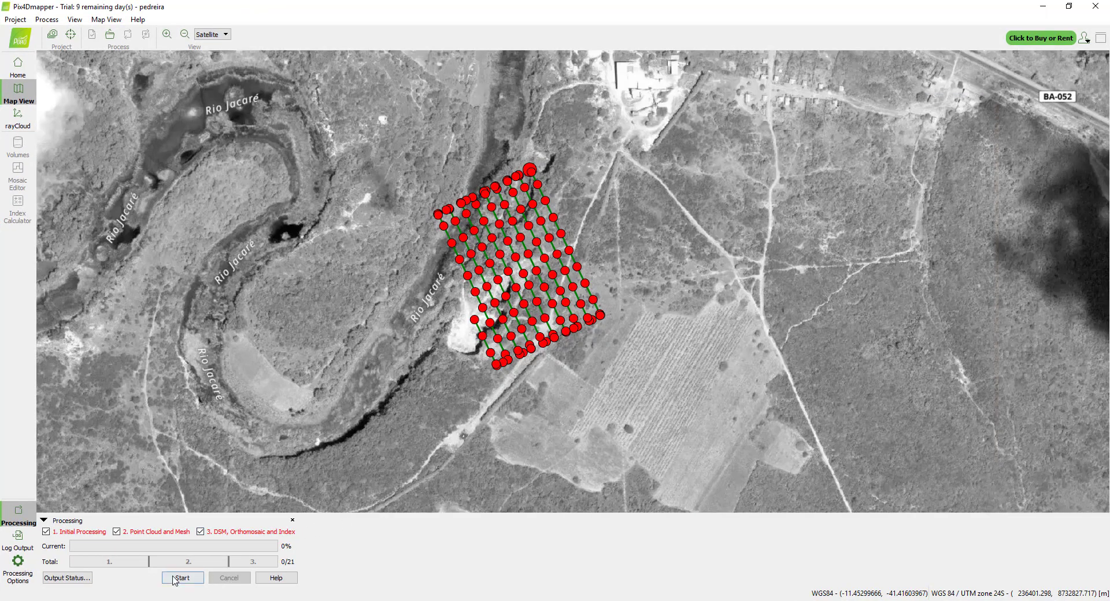
click(176, 578)
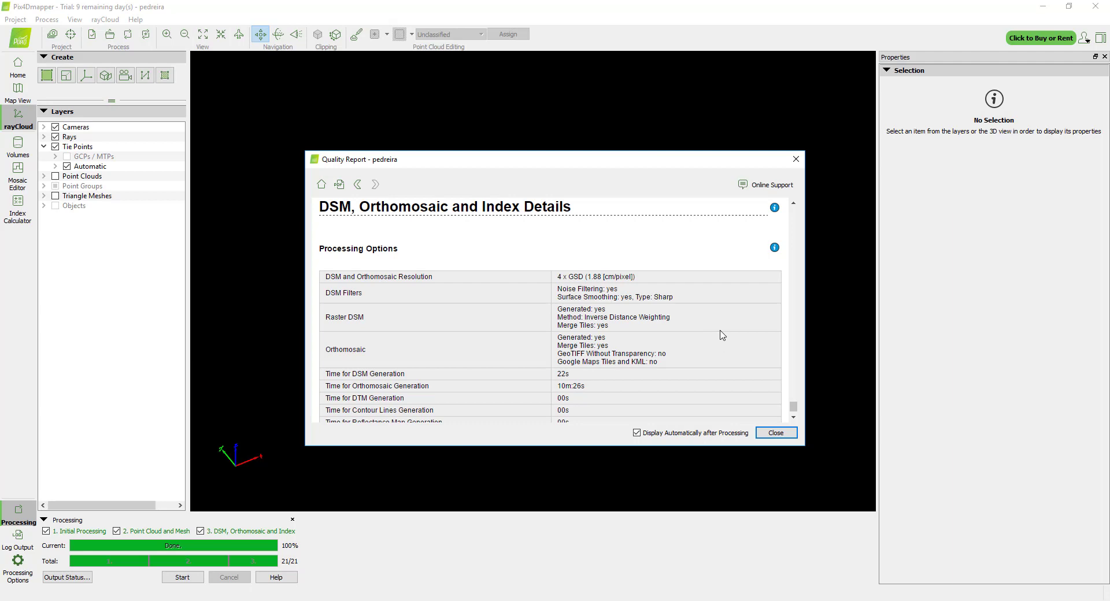
Step: Examine the quality report's orthomosaic and DSM previews, camera positions, bundle block adjustment details, keypoint matches and quality check
drag(793, 406, 795, 231)
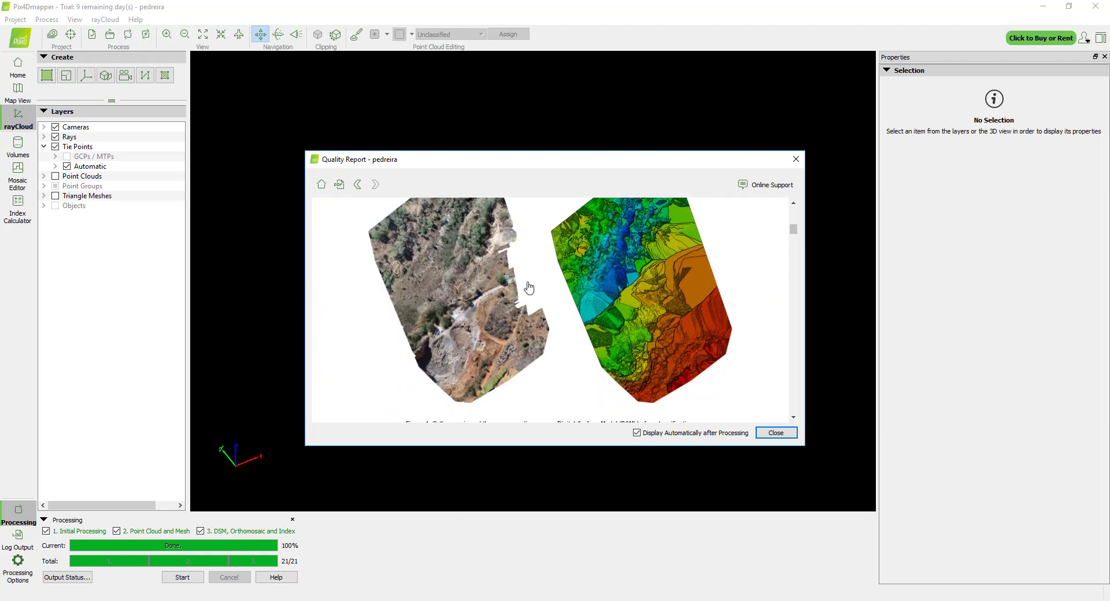
scroll(657, 297, up, 1)
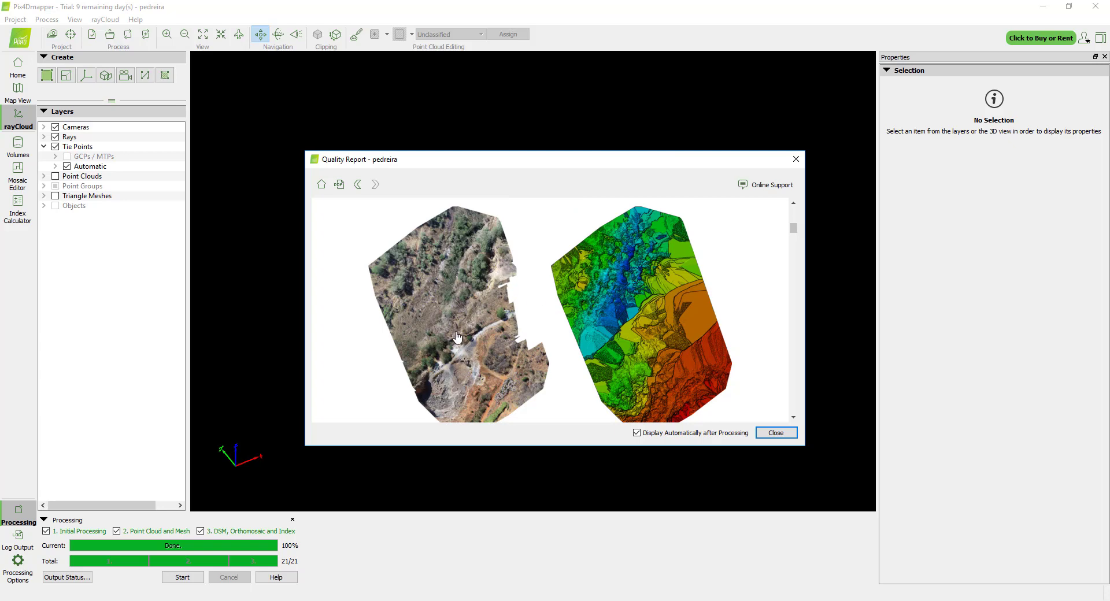
scroll(464, 305, up, 3)
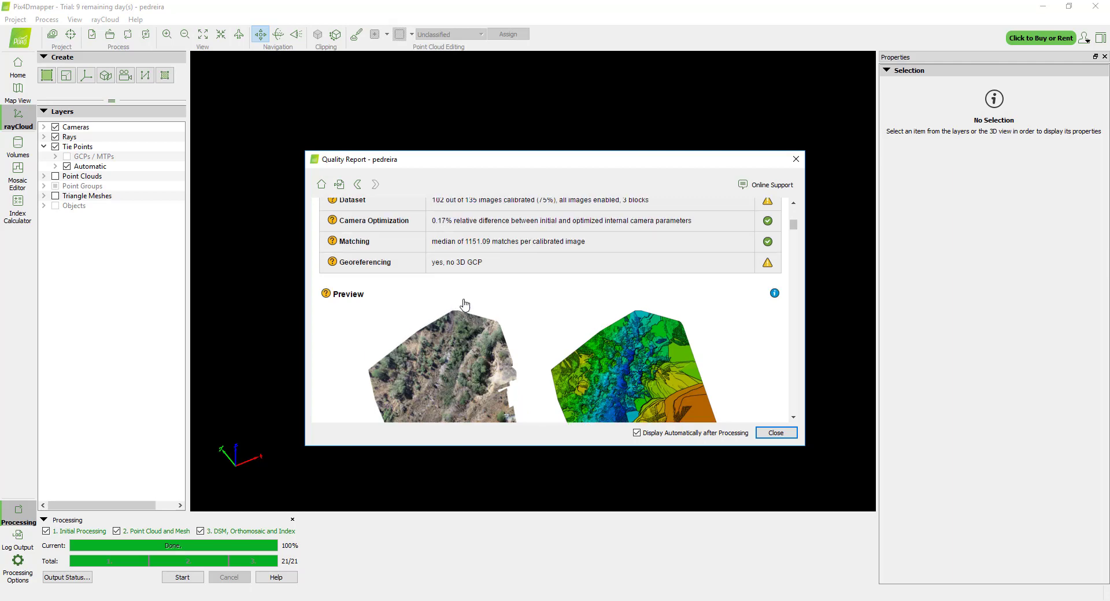
scroll(464, 305, down, 2)
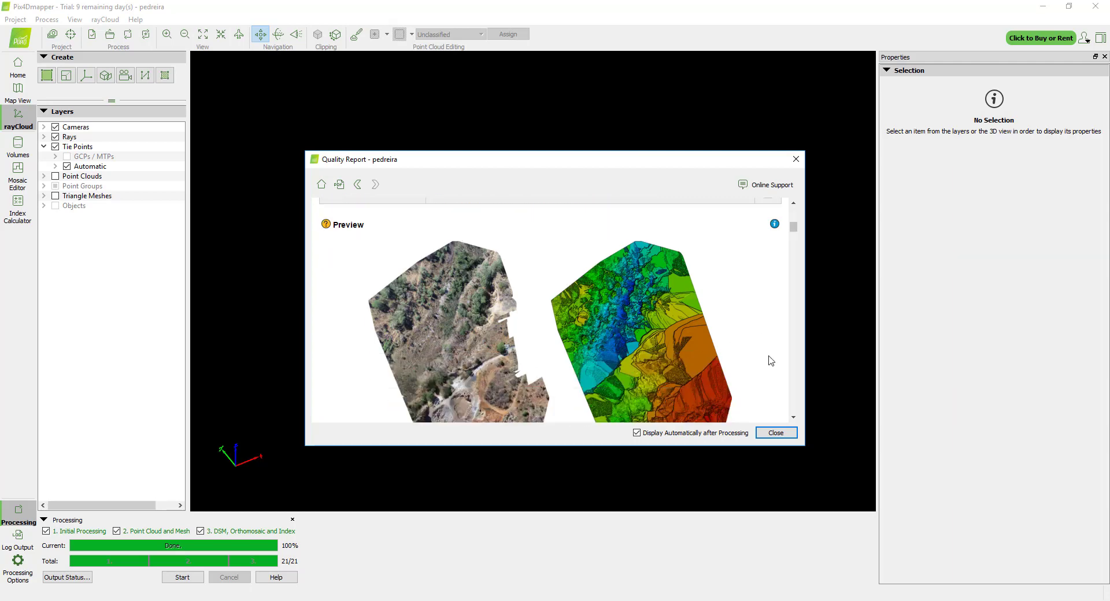
drag(794, 231, 793, 264)
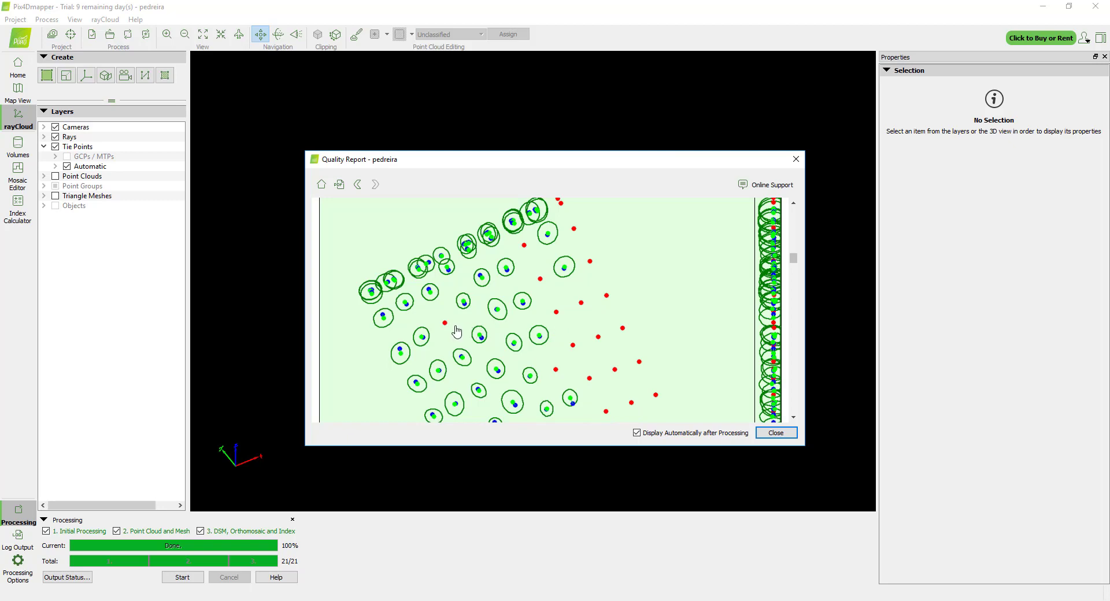
scroll(558, 346, down, 3)
scroll(555, 343, down, 10)
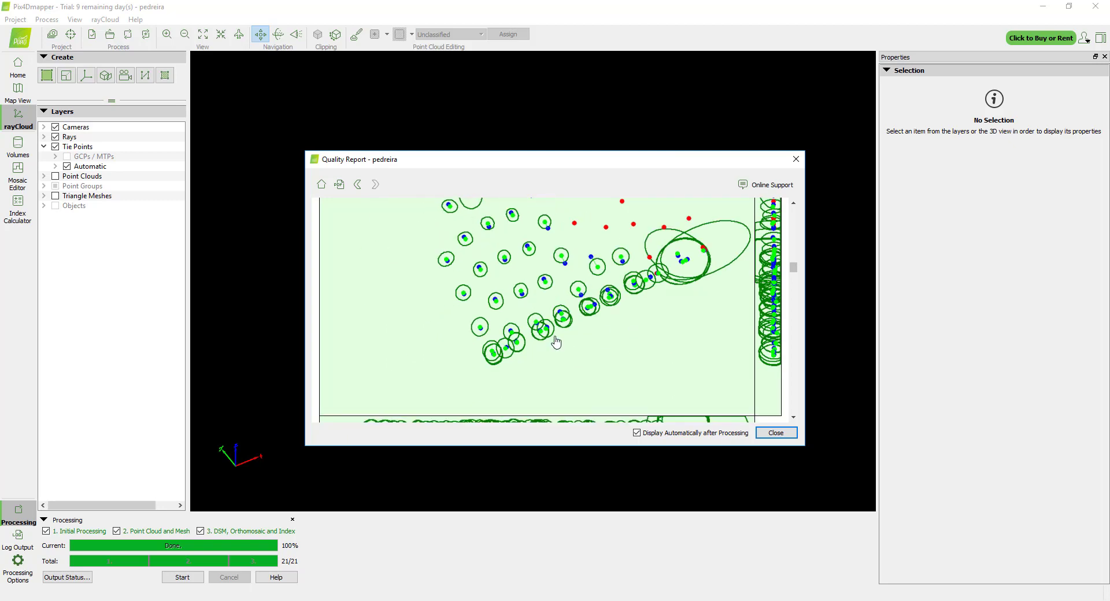
scroll(555, 344, down, 15)
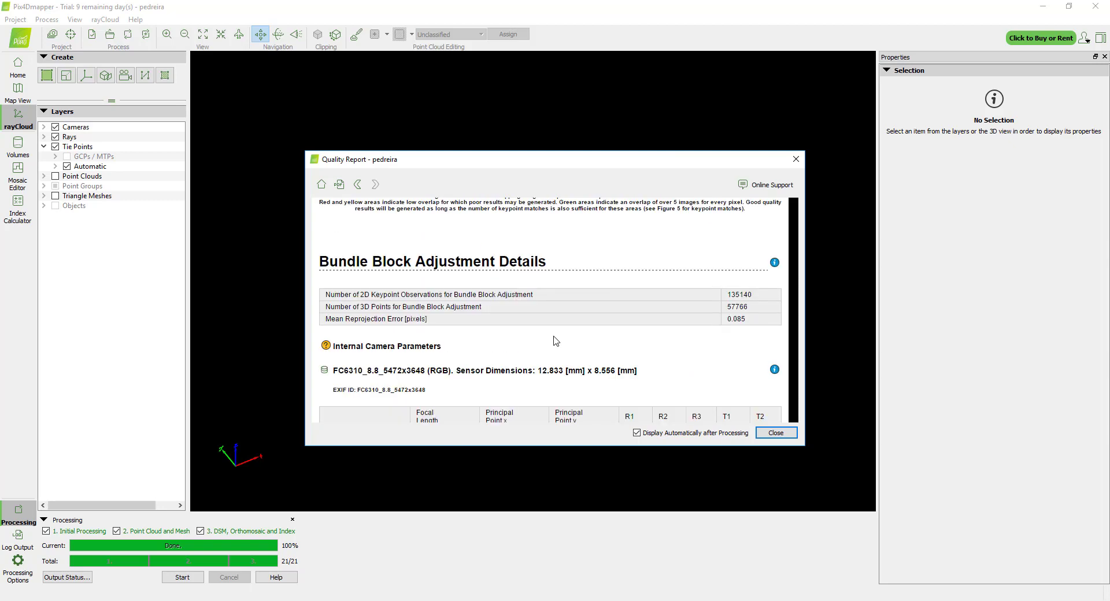
scroll(556, 338, up, 5)
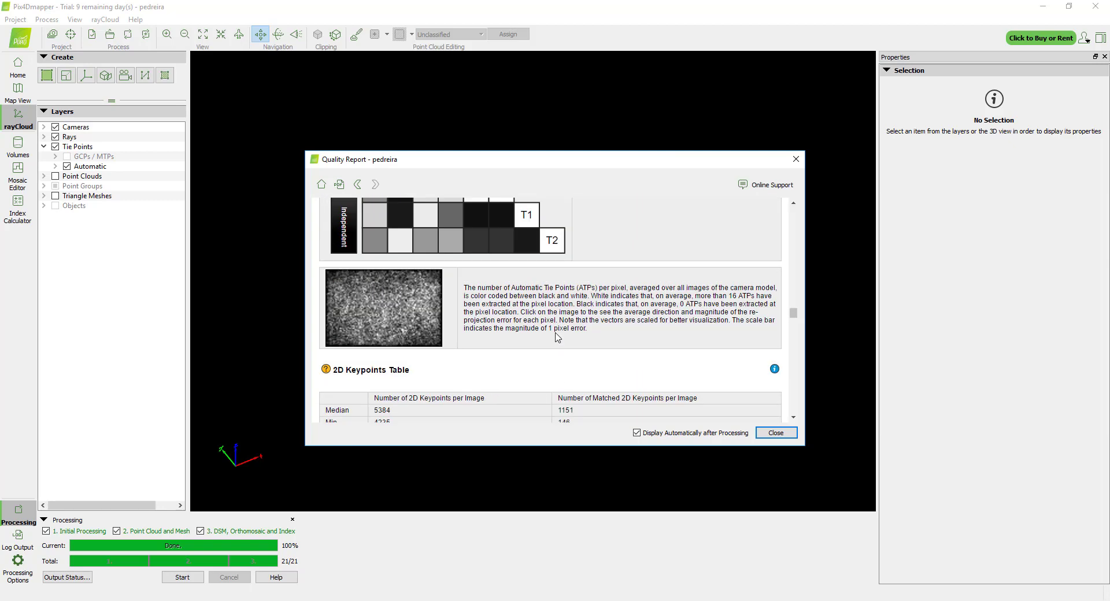
scroll(557, 336, down, 8)
scroll(556, 335, down, 2)
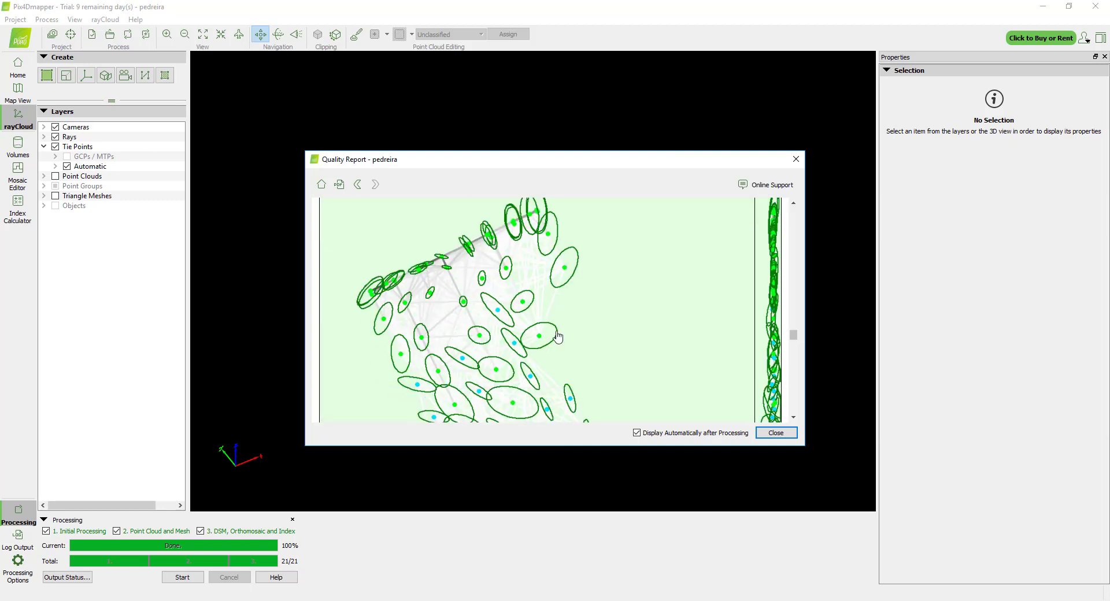
scroll(558, 337, down, 2)
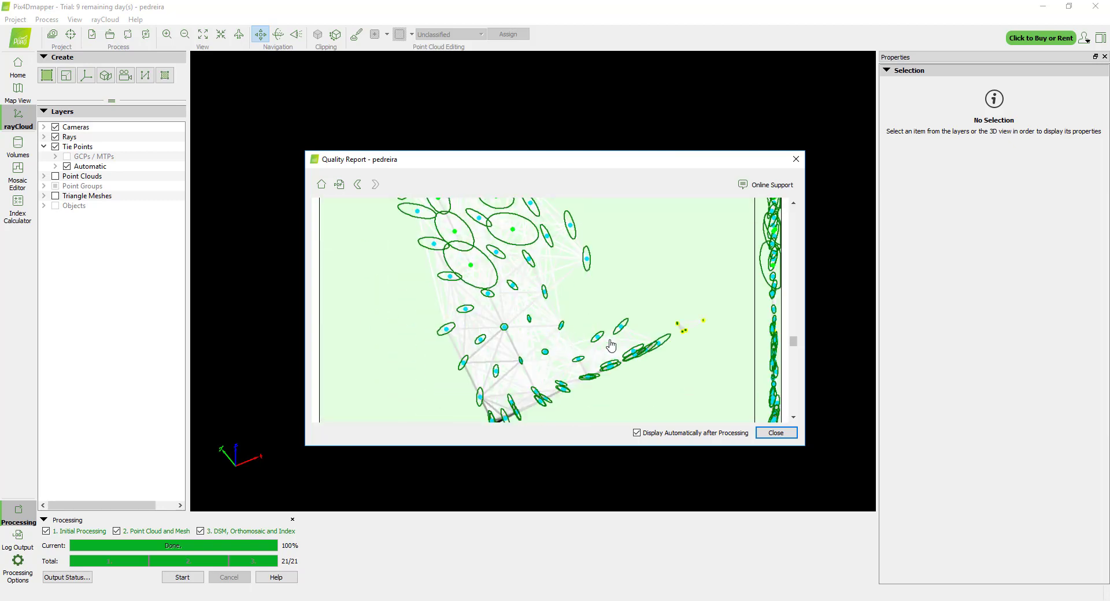
drag(794, 345, 797, 224)
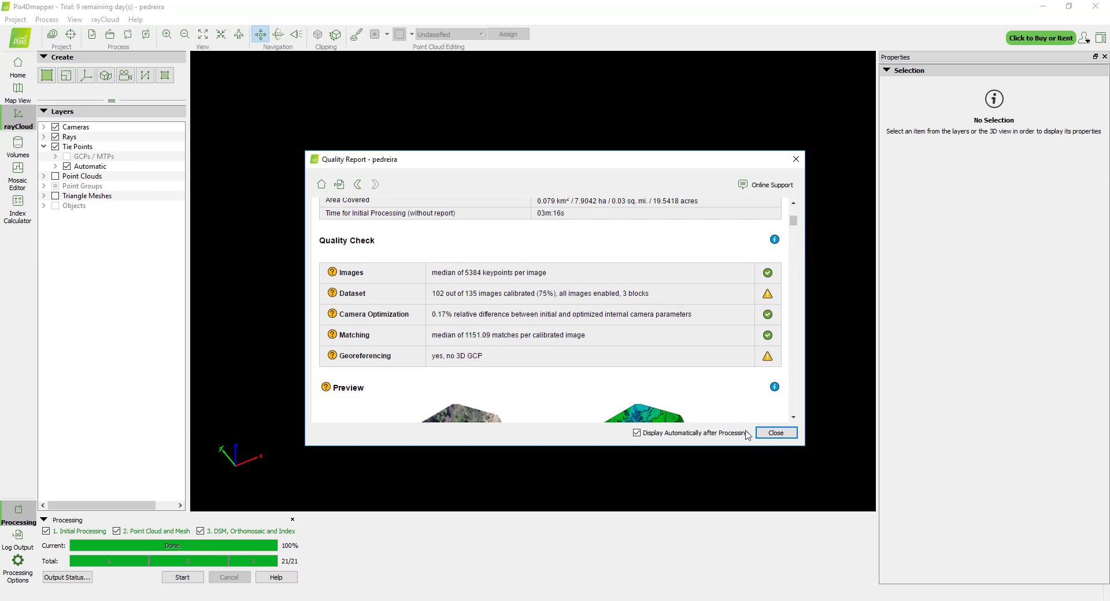
Step: Close the quality report and load the pedreira_group1_densified_point_cloud layer into the 3D view
click(778, 433)
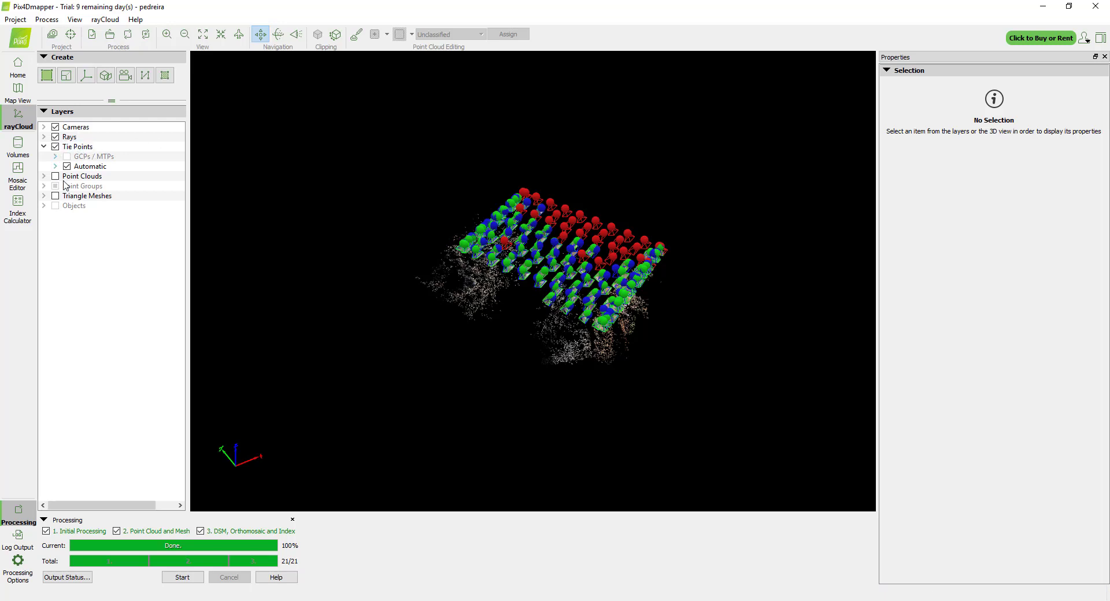
click(55, 177)
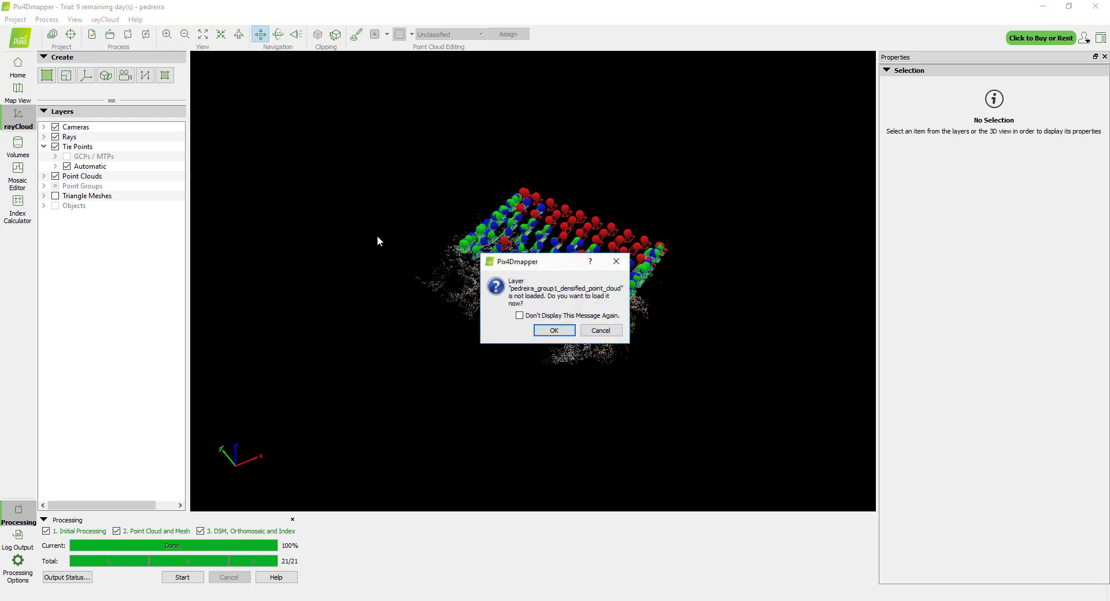
click(554, 332)
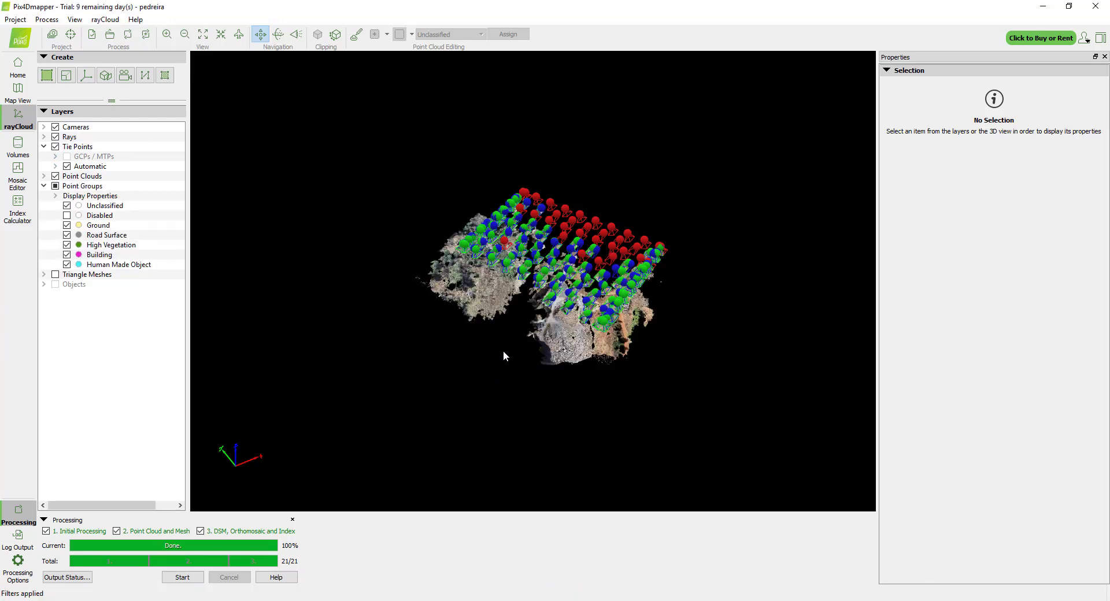
Step: Examine the densified point cloud from several angles, comparing the gaps in the terrain with the uncalibrated red cameras above them
drag(503, 351, 626, 258)
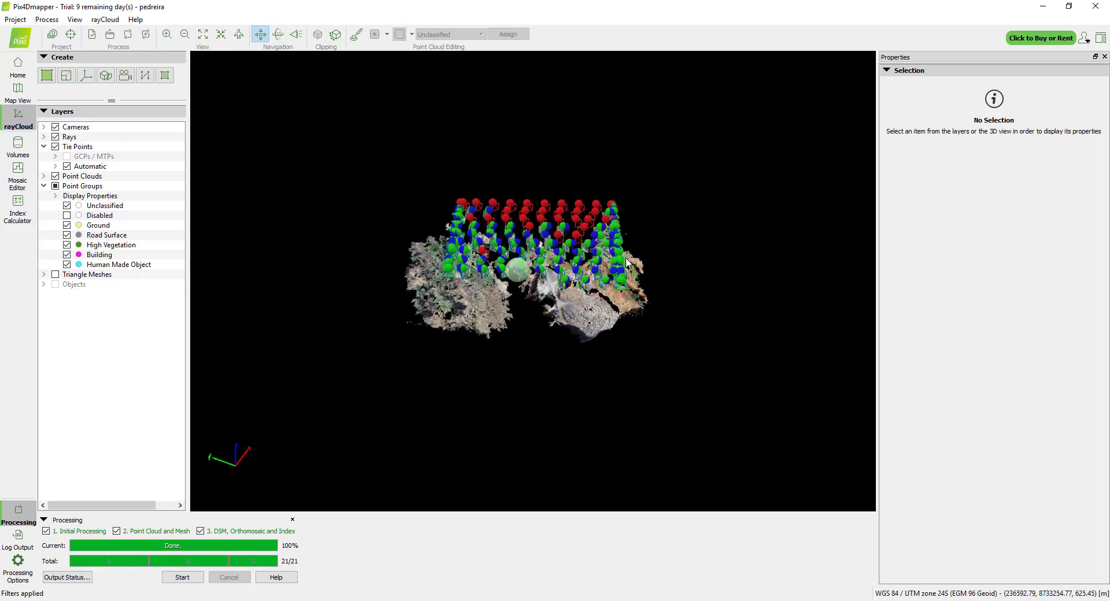
scroll(572, 299, up, 5)
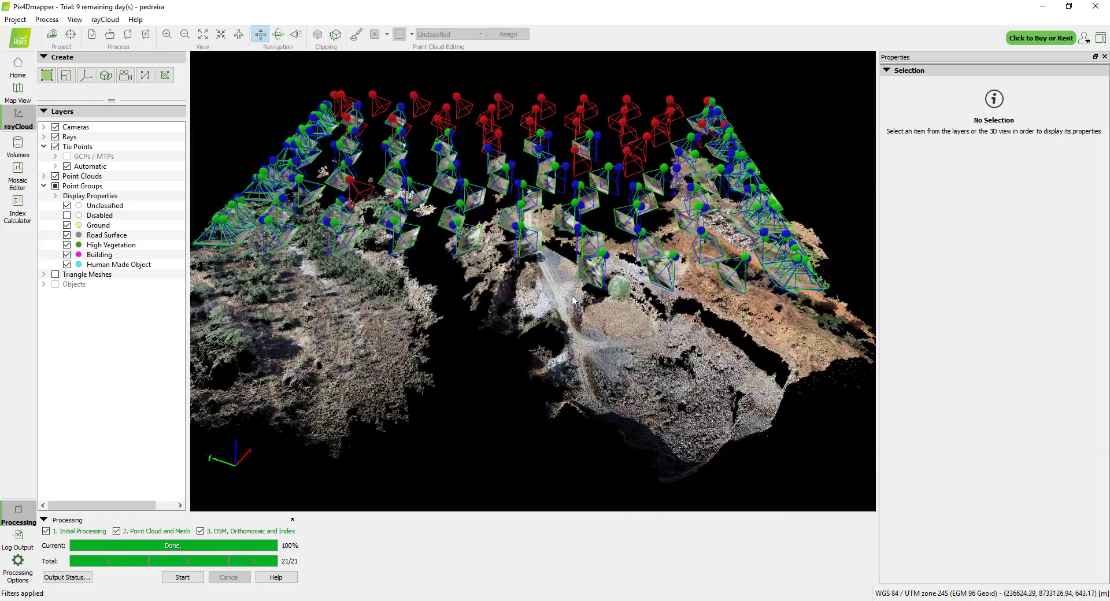
drag(572, 299, 302, 282)
scroll(276, 306, down, 5)
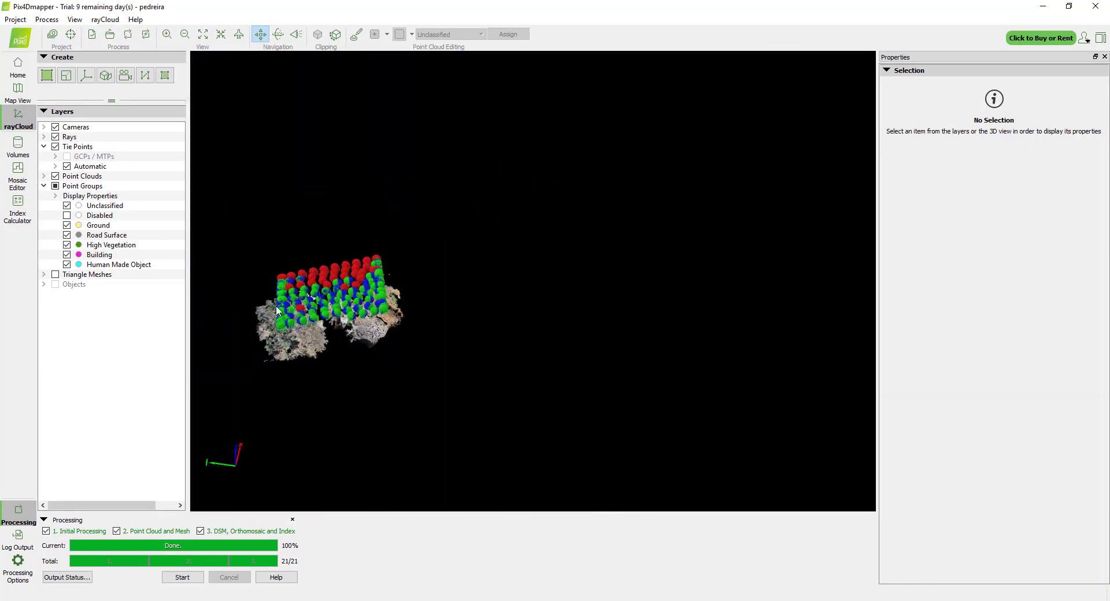
scroll(276, 310, up, 5)
scroll(369, 252, down, 5)
drag(457, 209, 473, 226)
scroll(530, 233, up, 5)
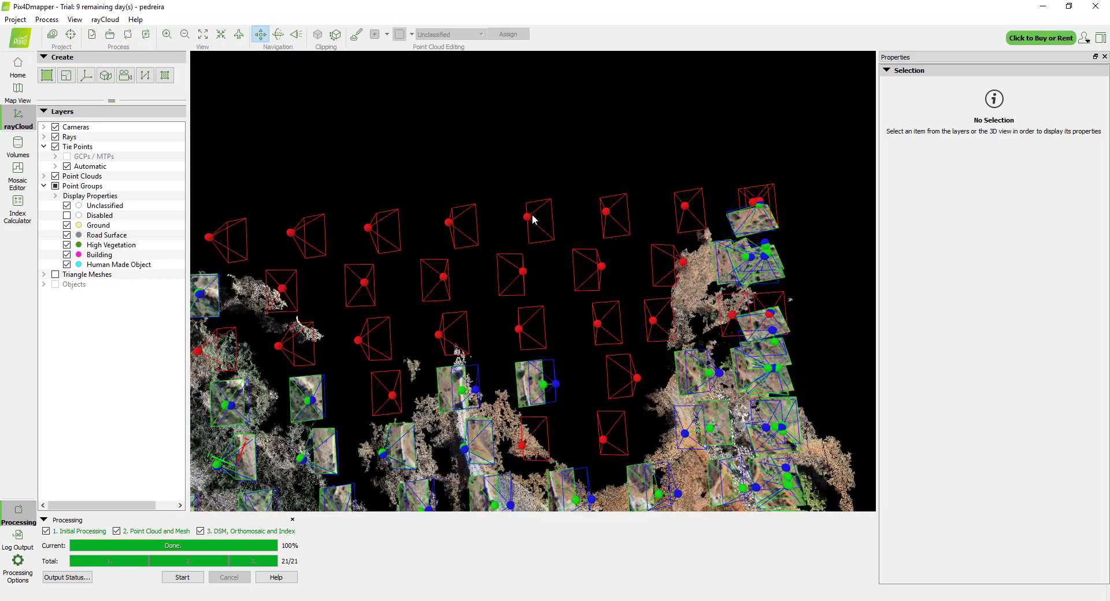
scroll(528, 255, down, 5)
drag(529, 285, 535, 161)
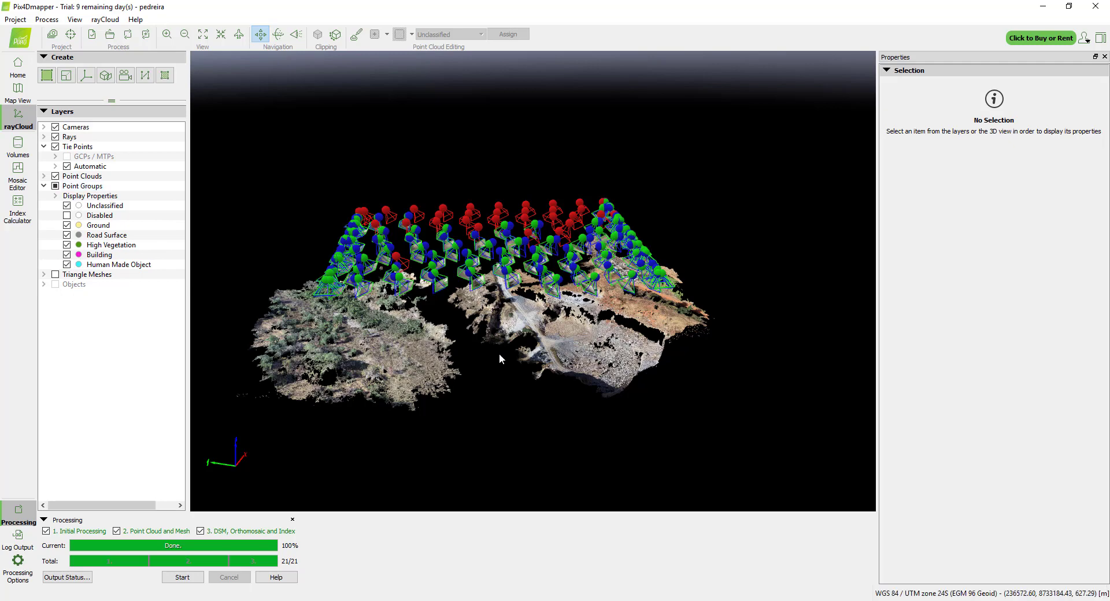
drag(553, 364, 477, 369)
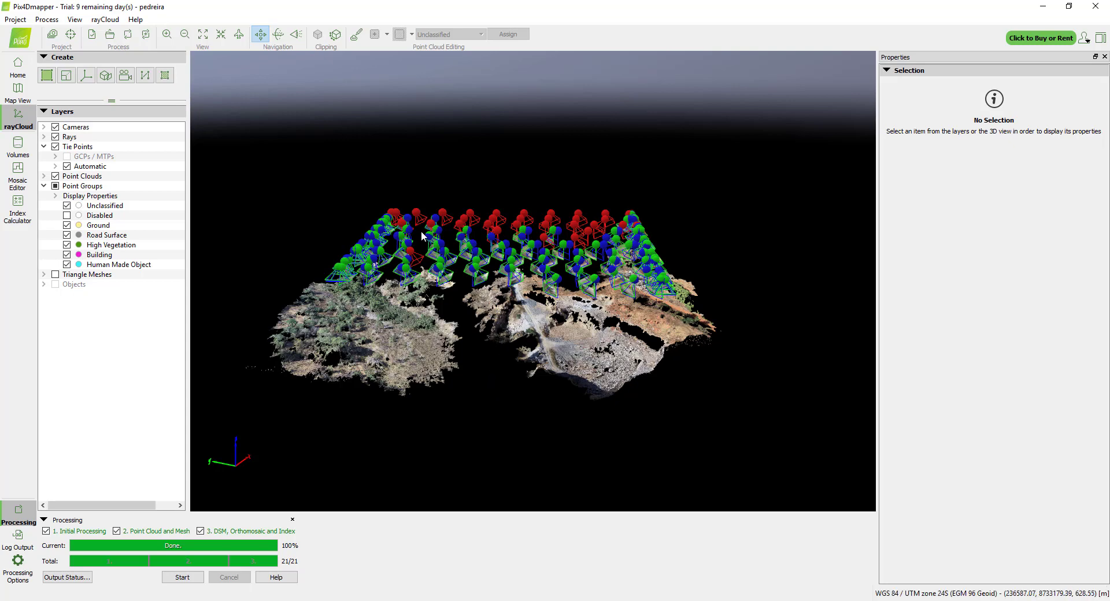
drag(461, 239, 488, 270)
scroll(449, 147, up, 7)
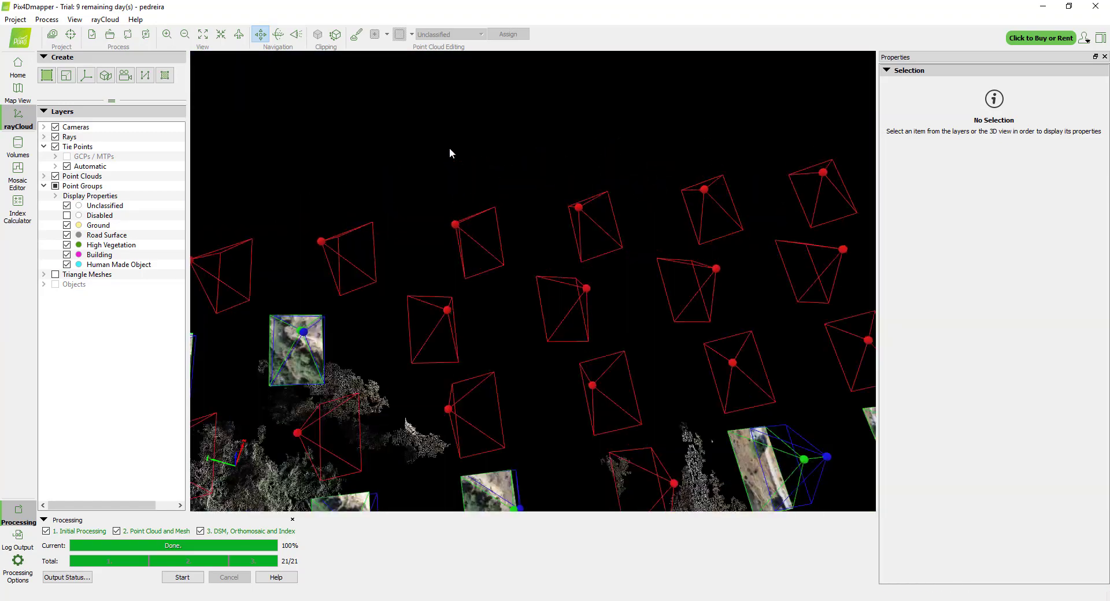
scroll(456, 176, down, 4)
scroll(473, 264, down, 3)
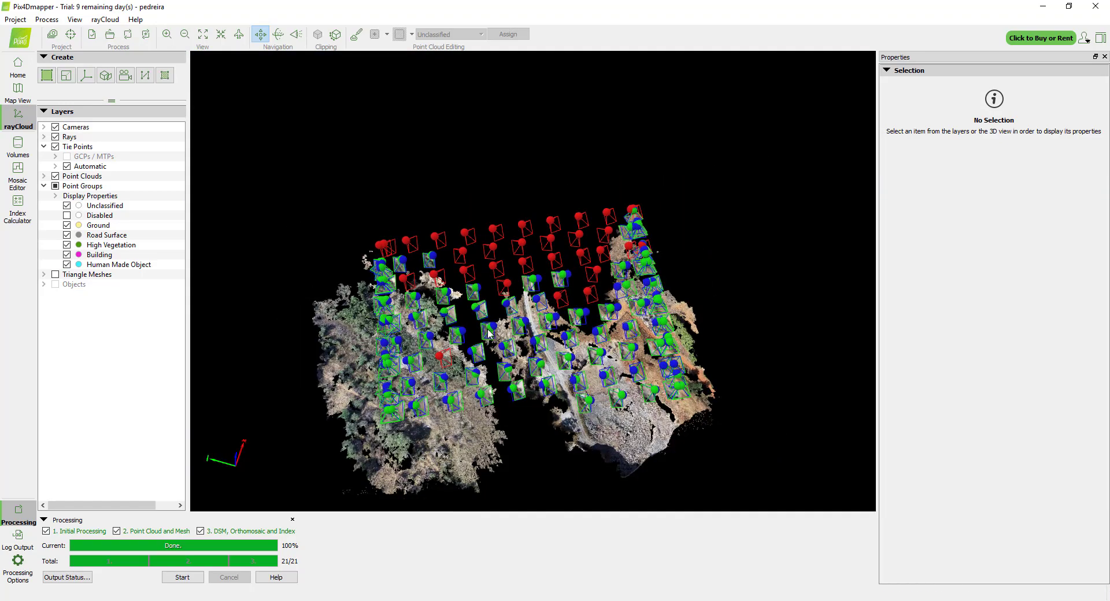
drag(529, 439, 524, 459)
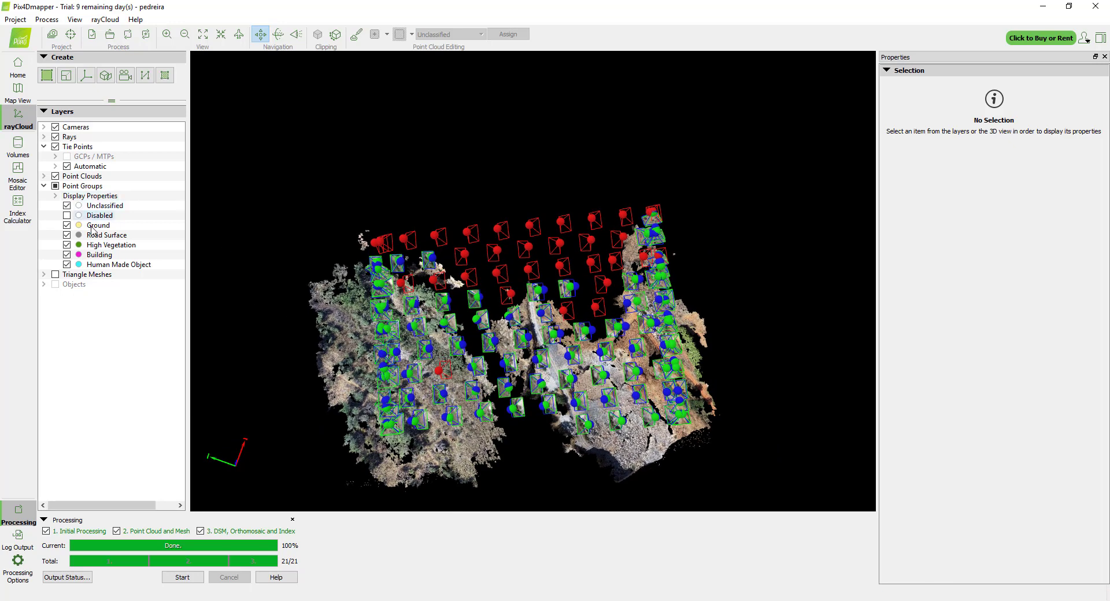
Step: Expand the triangle meshes layer and load the pedreira_simplified_3d_mesh into the 3D view
click(44, 275)
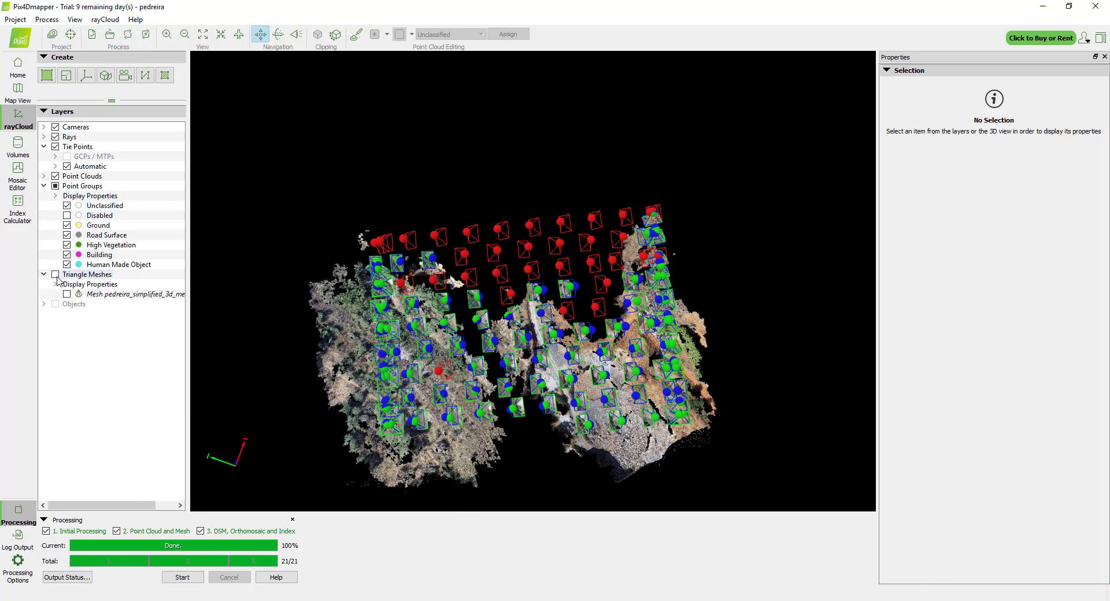
click(55, 275)
click(536, 331)
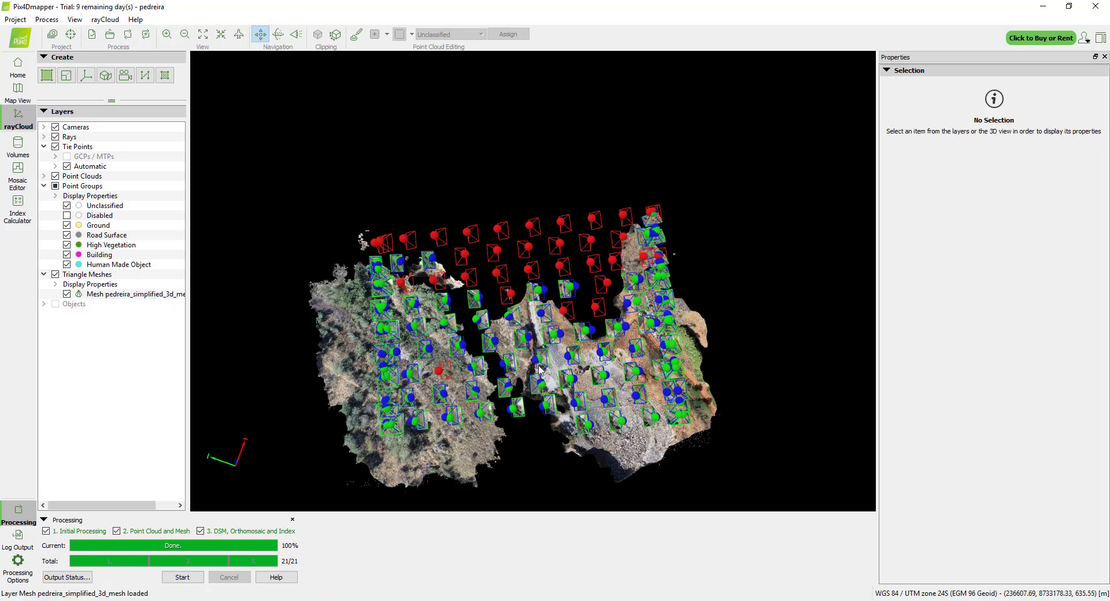
Step: Hide the cameras and examine the simplified 3D mesh up close, following the plateau edge and quarry walls from several angles
click(56, 127)
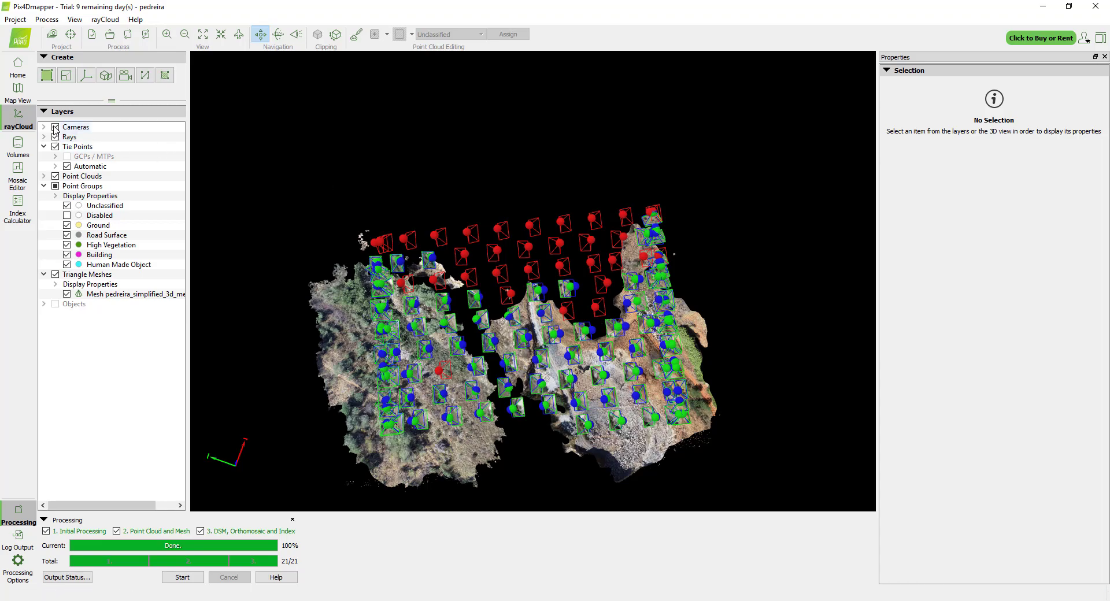
scroll(607, 301, up, 6)
drag(629, 438, 697, 325)
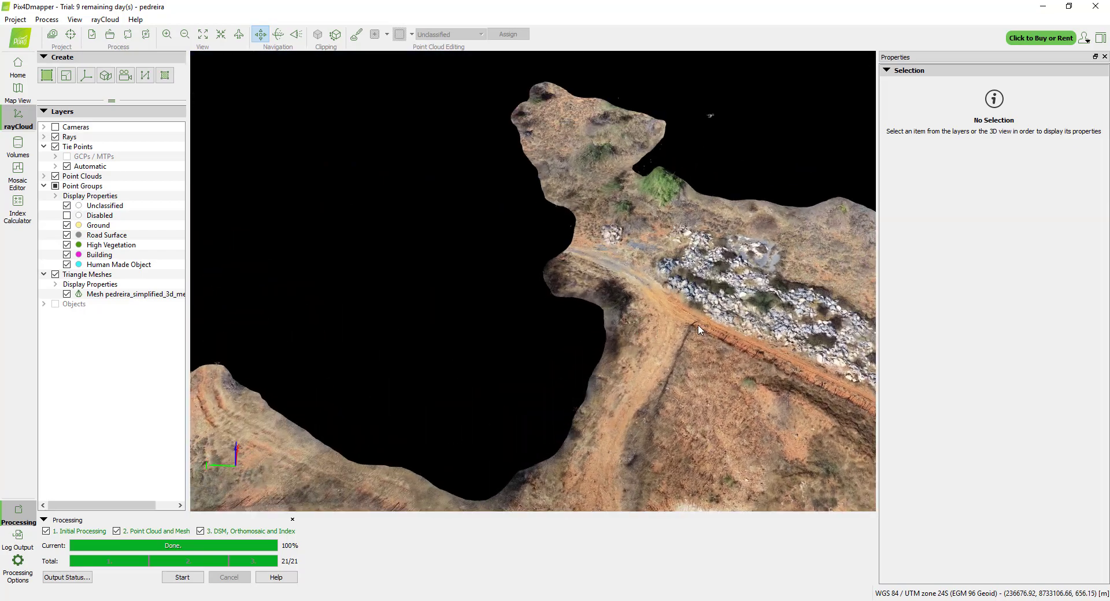
middle_drag(712, 349, 632, 196)
drag(534, 267, 633, 307)
middle_drag(631, 303, 408, 289)
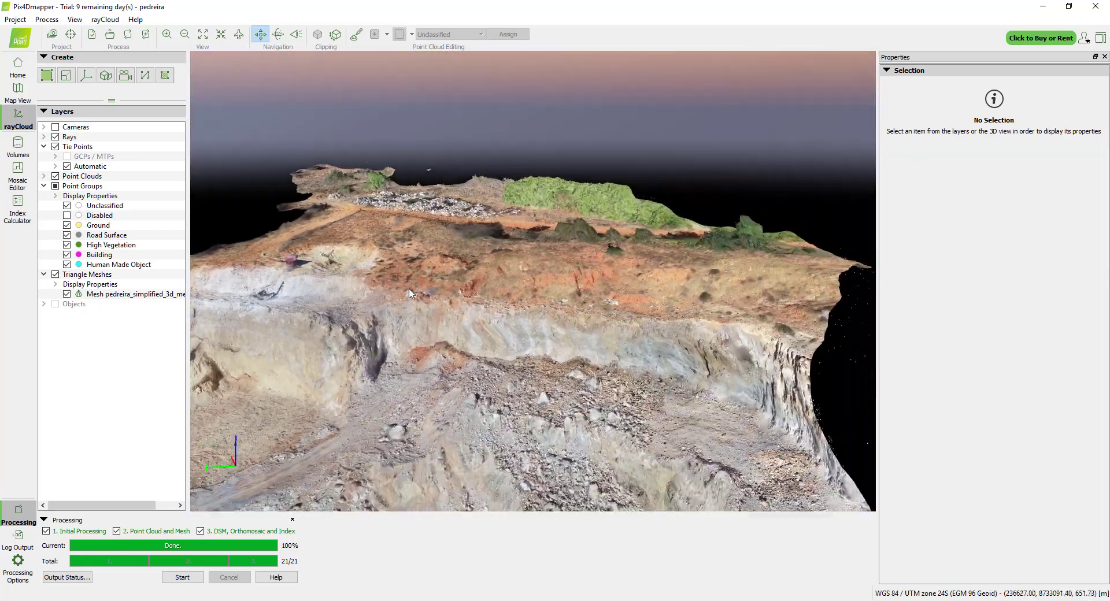
drag(590, 320, 658, 297)
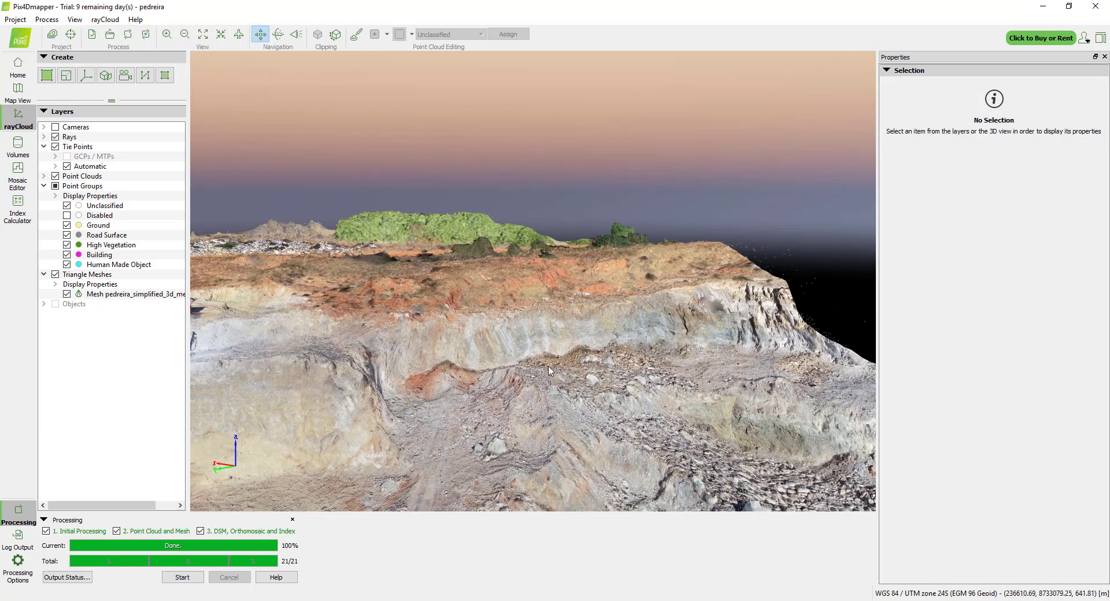
drag(549, 370, 430, 394)
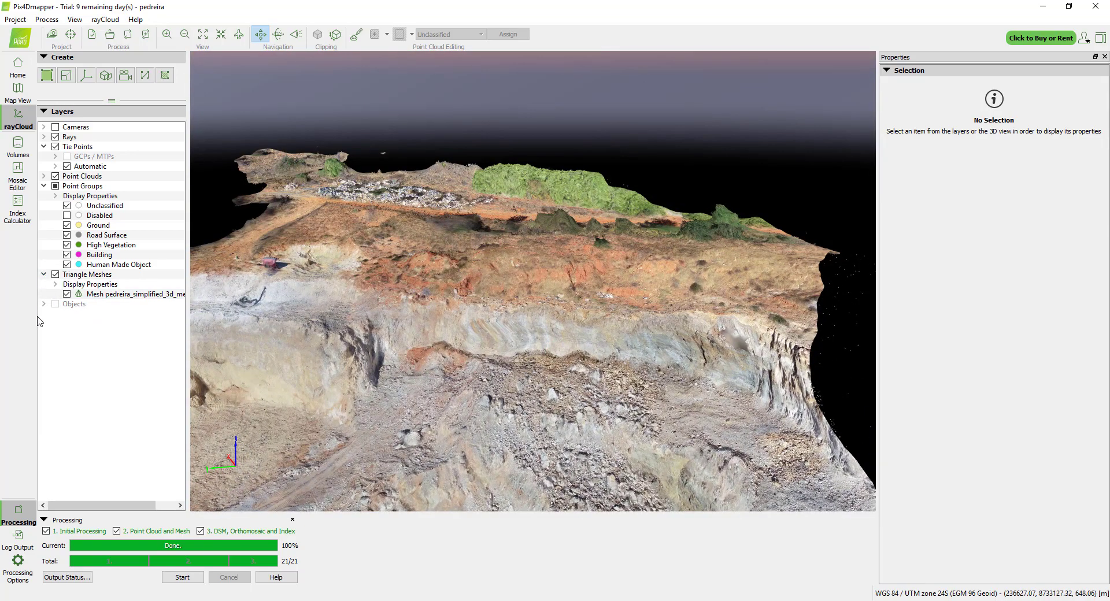
Step: Collapse the Point Groups layer and briefly check the display properties of the triangle meshes
click(44, 187)
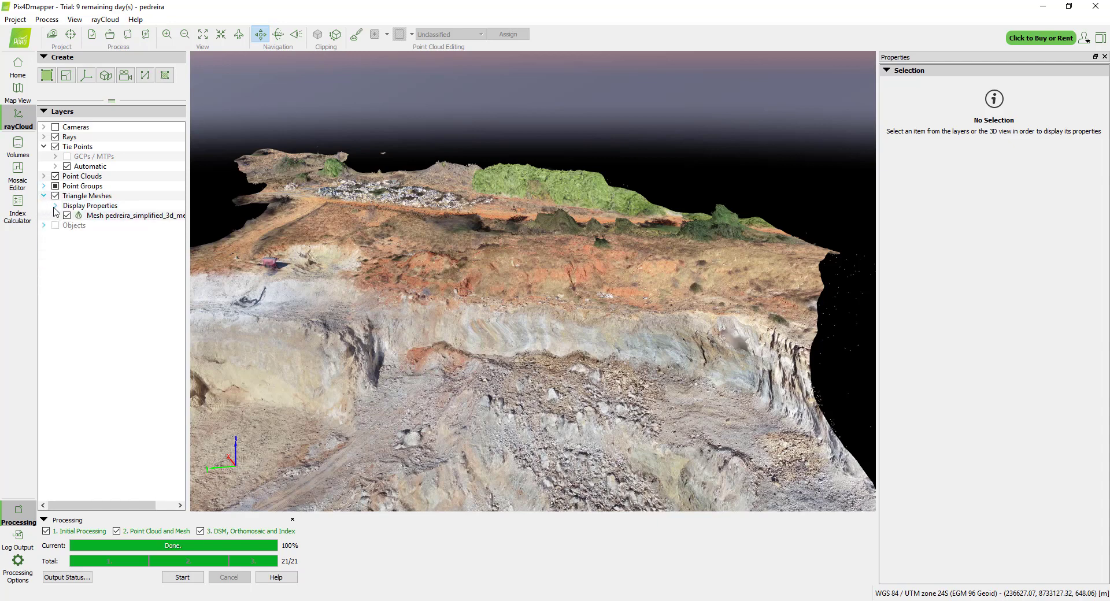
click(55, 206)
click(56, 206)
Step: Switch to the Volumes view and examine the quarry point cloud from near and far
click(18, 146)
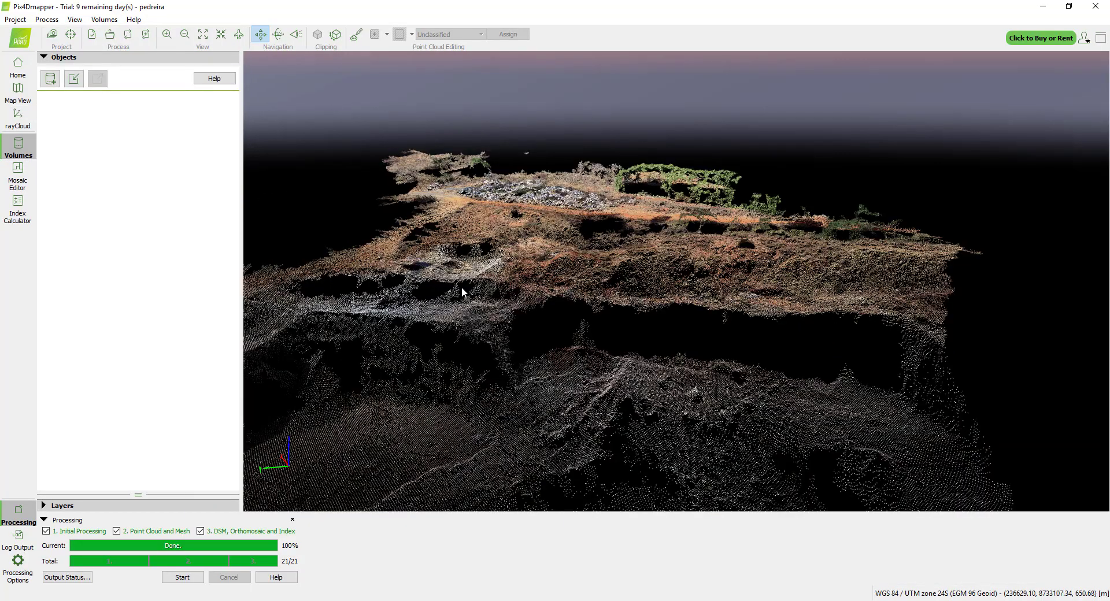
drag(461, 288, 518, 314)
scroll(518, 313, down, 8)
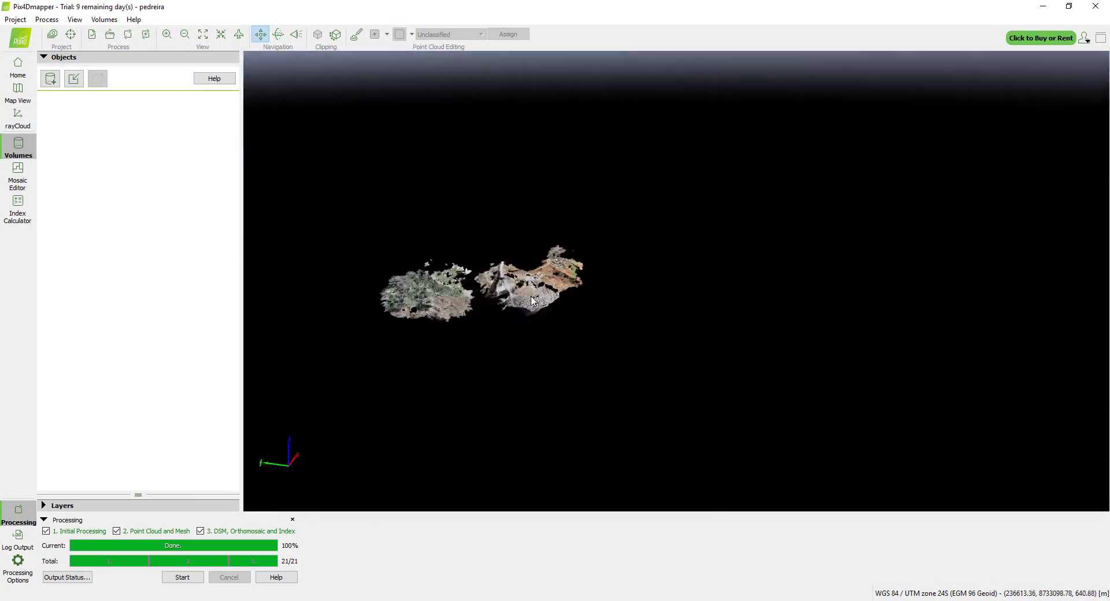
scroll(531, 301, up, 9)
drag(576, 257, 658, 237)
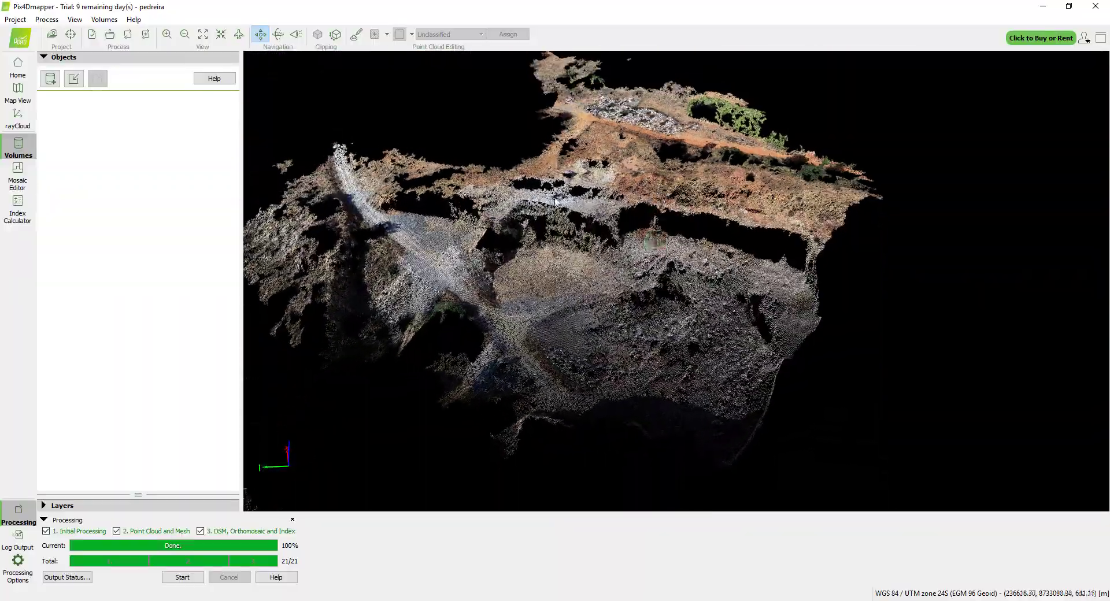
Step: Start the Mosaic Editor, and return to the Volumes point cloud while the orthomosaic is backed up
click(21, 173)
click(18, 147)
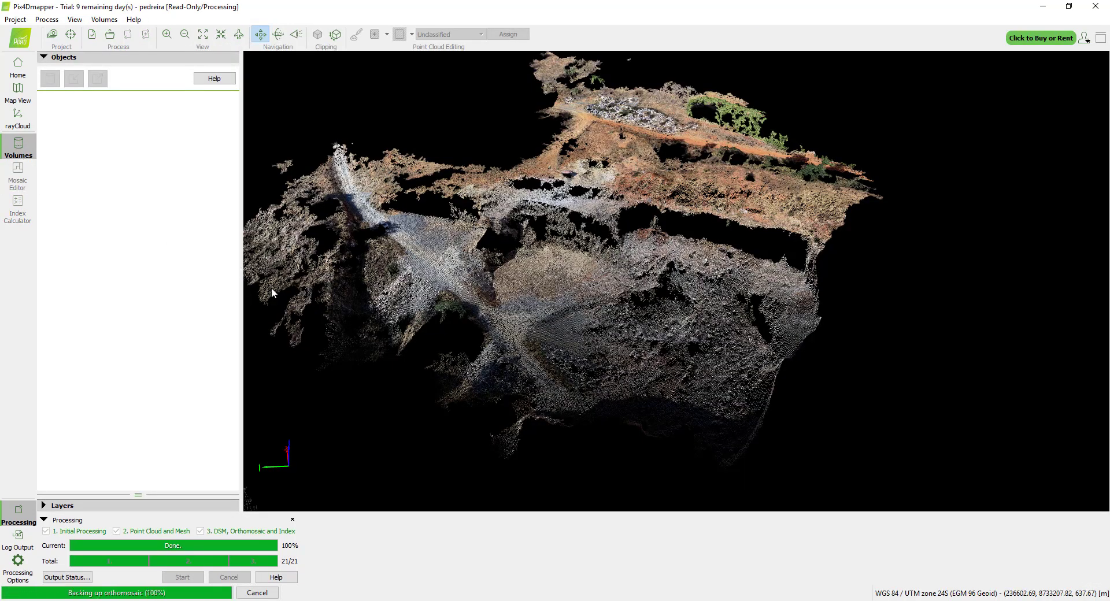
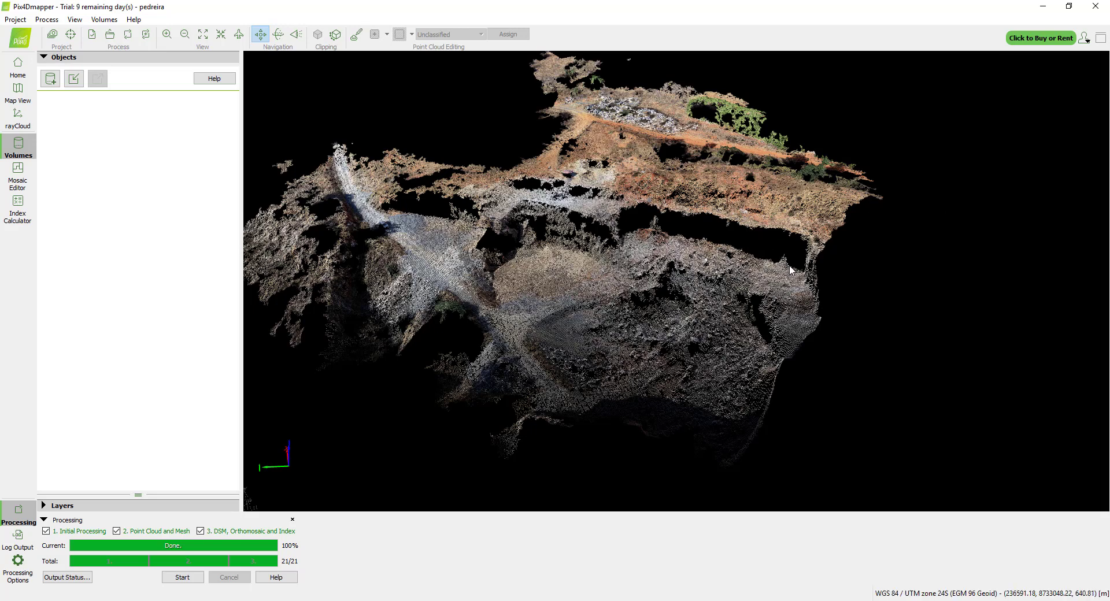
drag(789, 251, 690, 230)
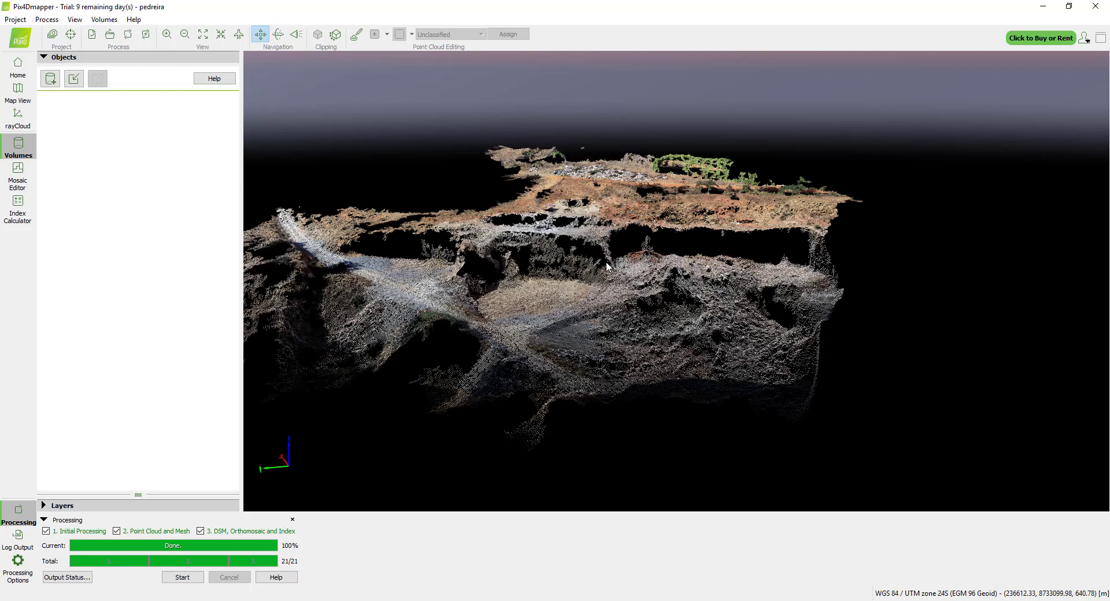
Step: Open the Mosaic Editor and examine the orthomosaic's detail around the quarry pit, access road and rock piles
click(18, 176)
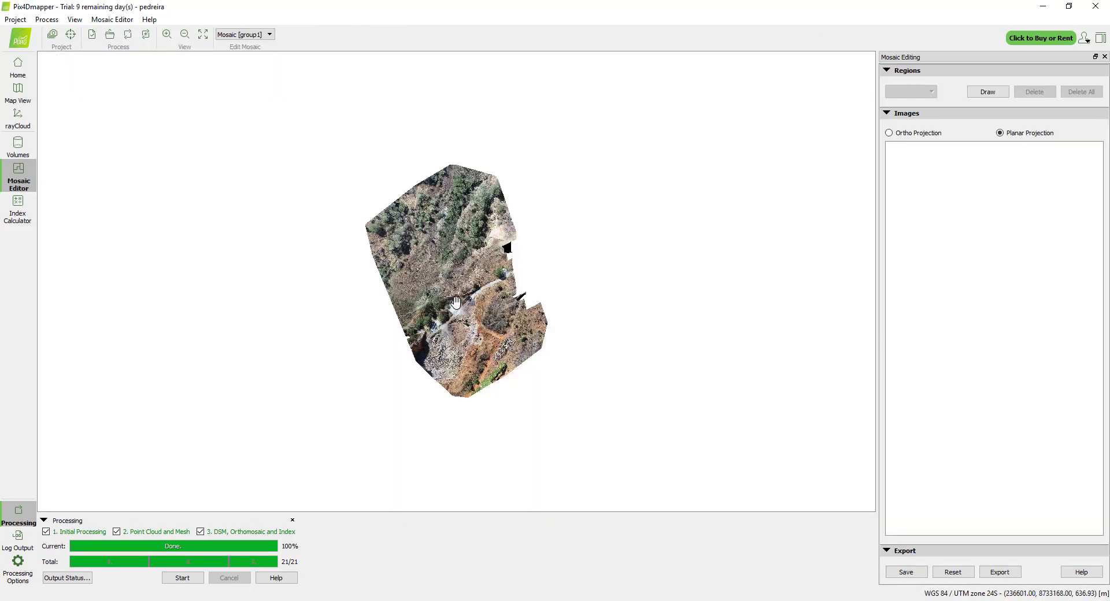
scroll(466, 297, up, 5)
scroll(467, 297, down, 1)
drag(466, 297, 502, 124)
scroll(502, 124, up, 2)
scroll(501, 124, up, 2)
drag(526, 377, 470, 217)
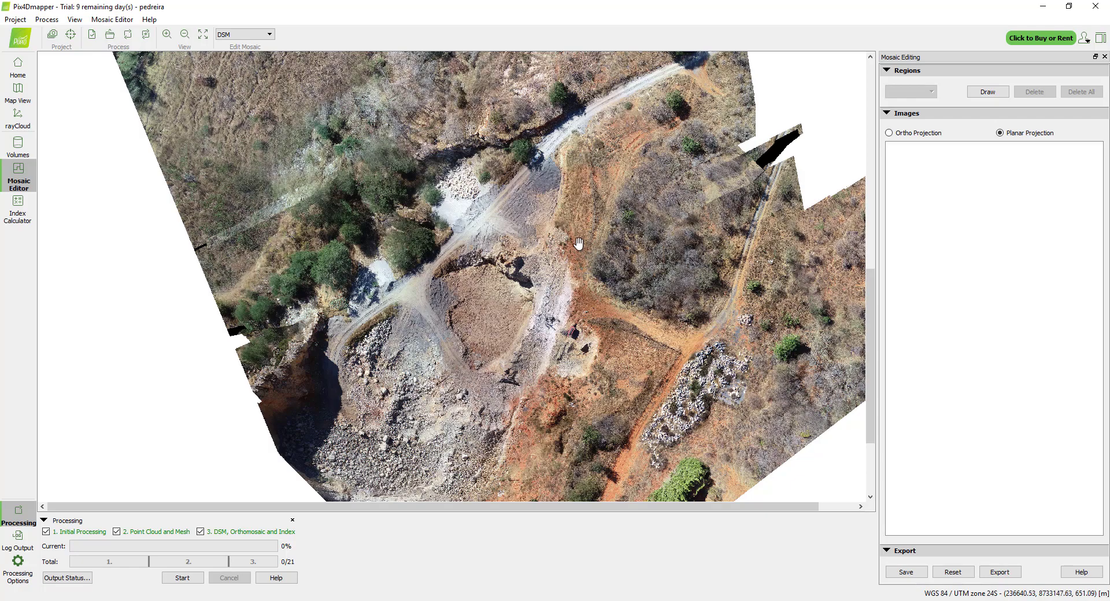
scroll(537, 242, up, 5)
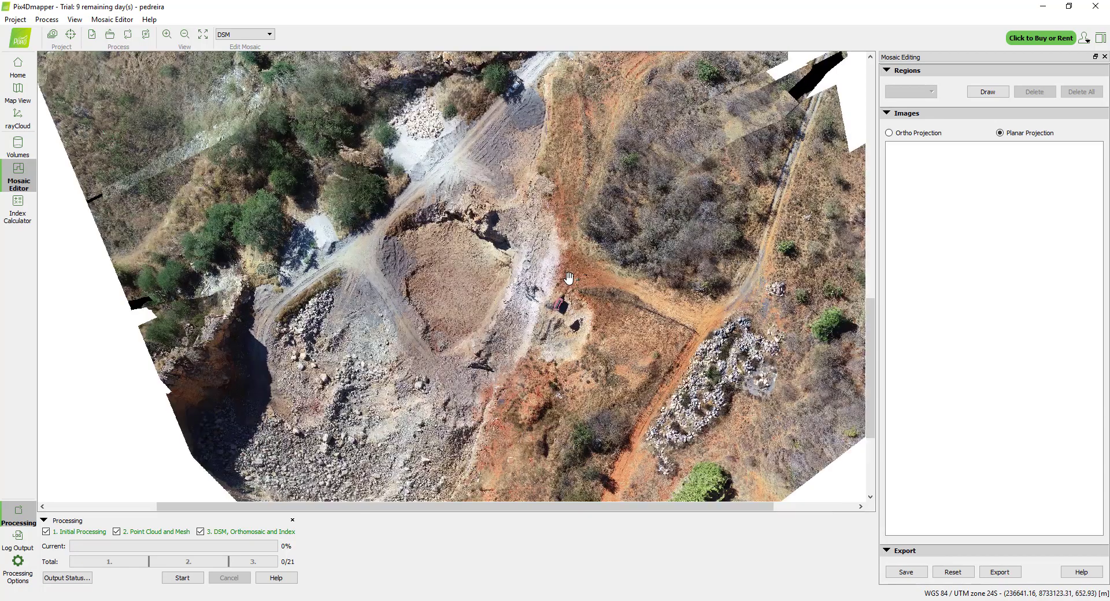
scroll(532, 376, up, 1)
scroll(533, 376, down, 3)
scroll(541, 280, up, 3)
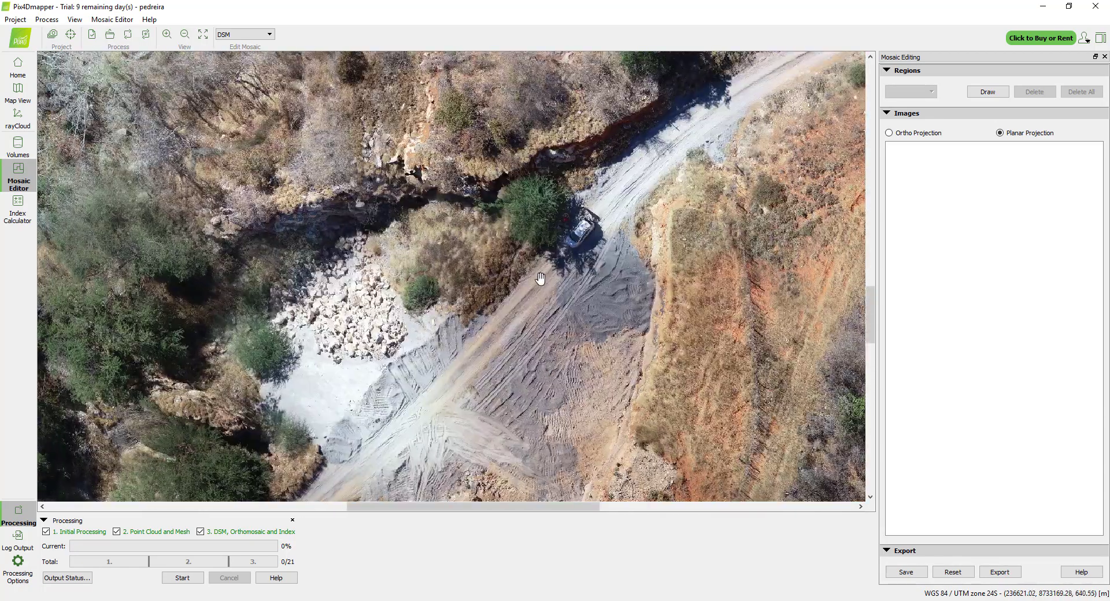
scroll(495, 383, down, 2)
scroll(506, 142, down, 2)
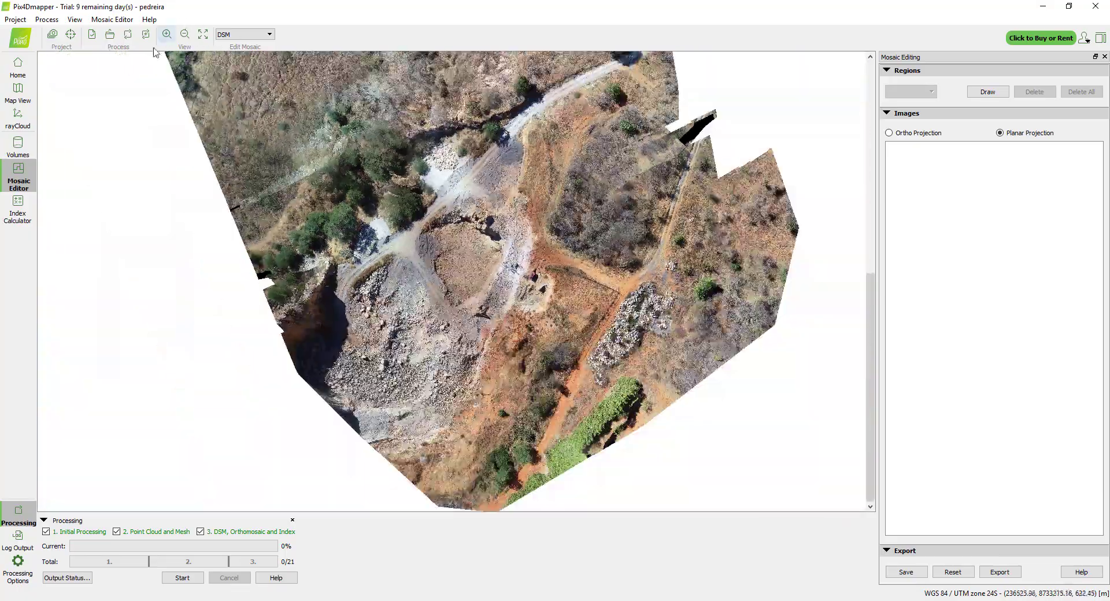
Step: Return to the Volumes view and examine the gaps in the point cloud between the vegetated slope and the quarry
click(18, 145)
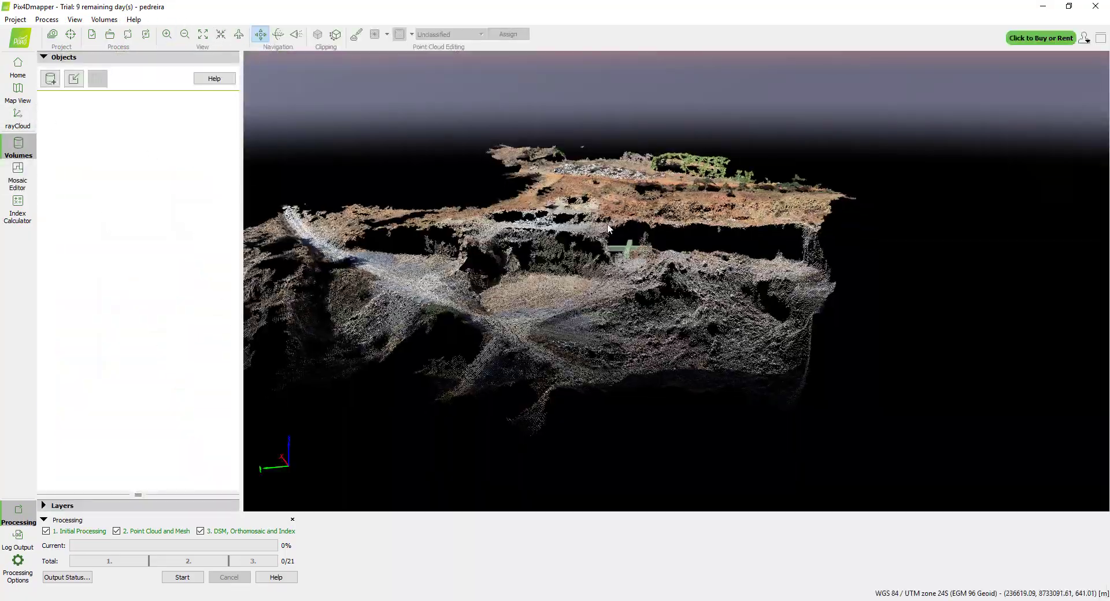
drag(624, 283, 516, 319)
middle_drag(458, 309, 797, 280)
scroll(636, 328, up, 5)
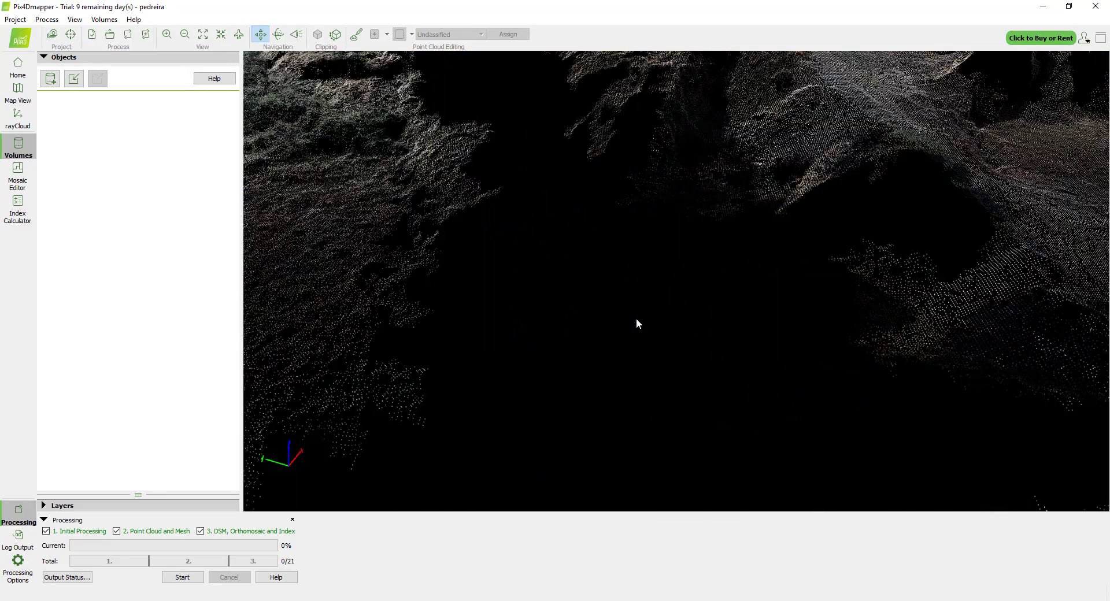
scroll(466, 250, down, 6)
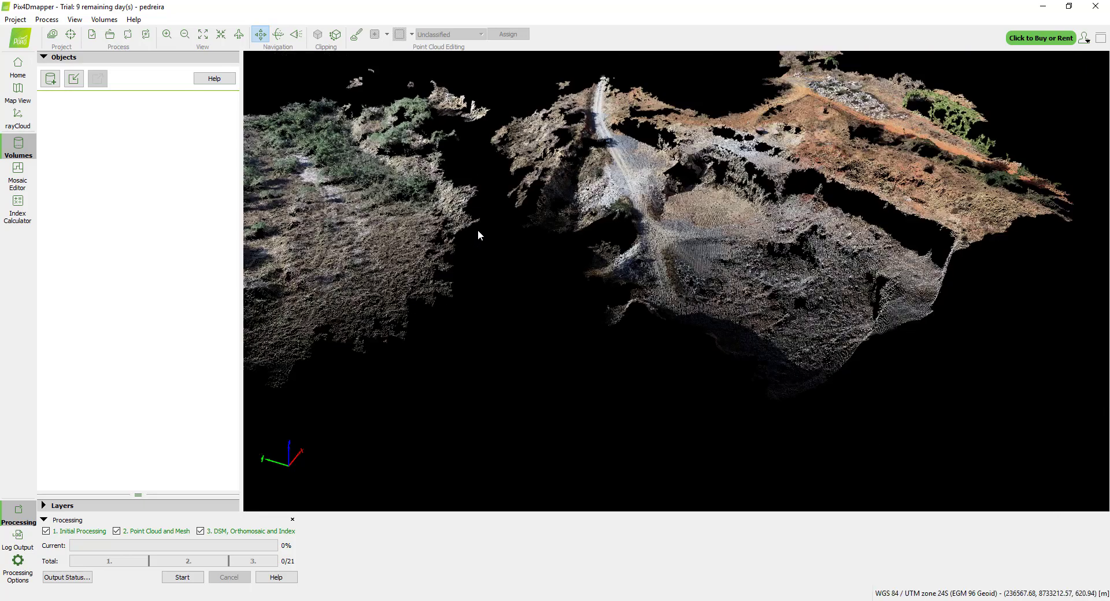
scroll(631, 252, up, 5)
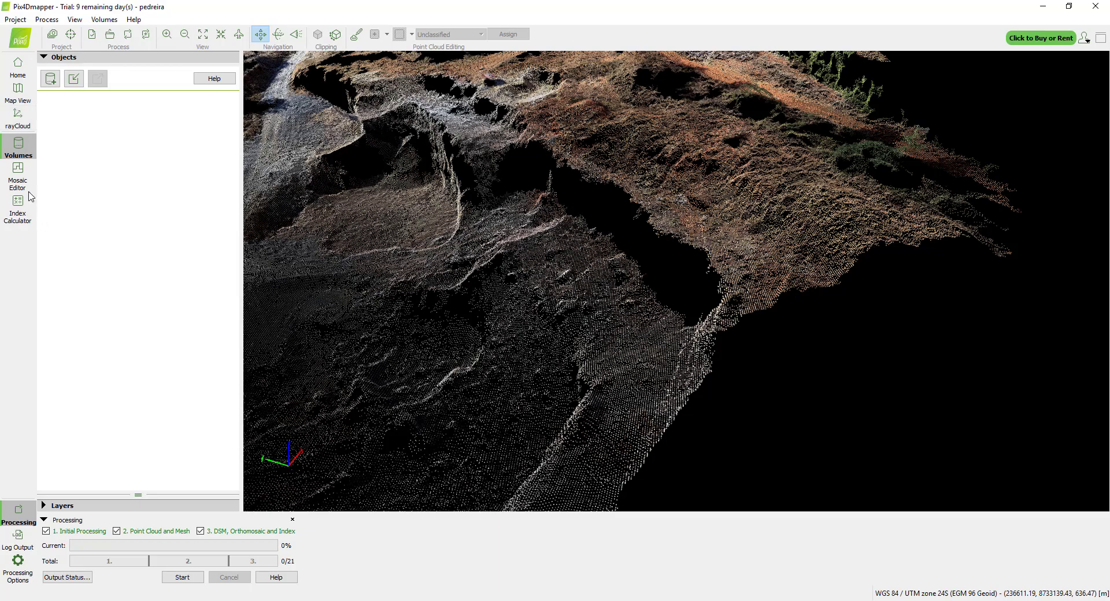
Step: Go back to the Mosaic Editor and compare the orthomosaic's coverage of the road and slope with the point cloud gaps
click(18, 175)
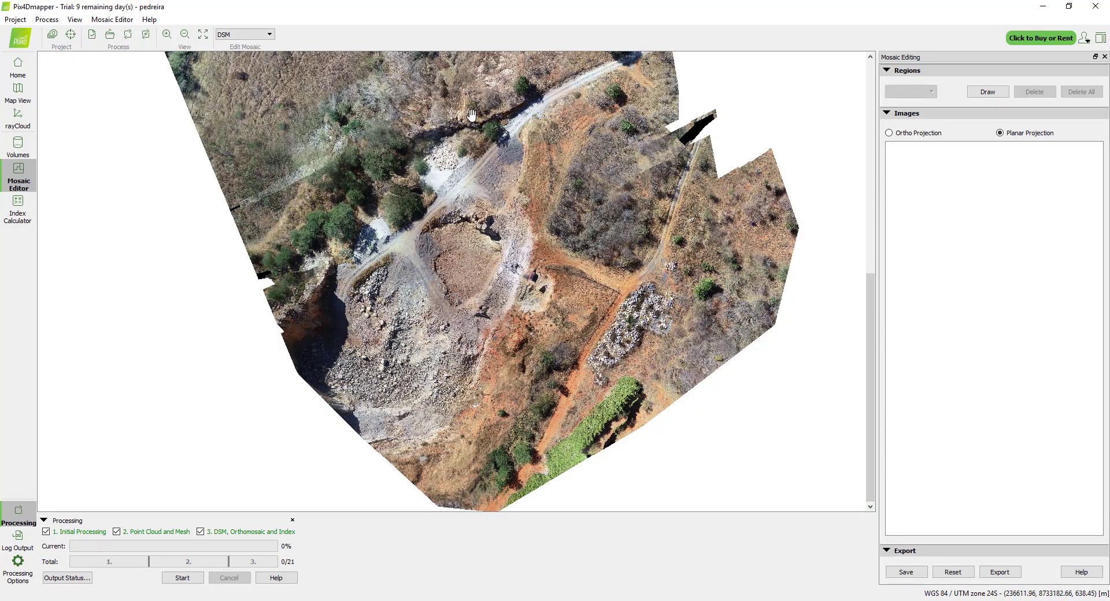
scroll(471, 115, up, 5)
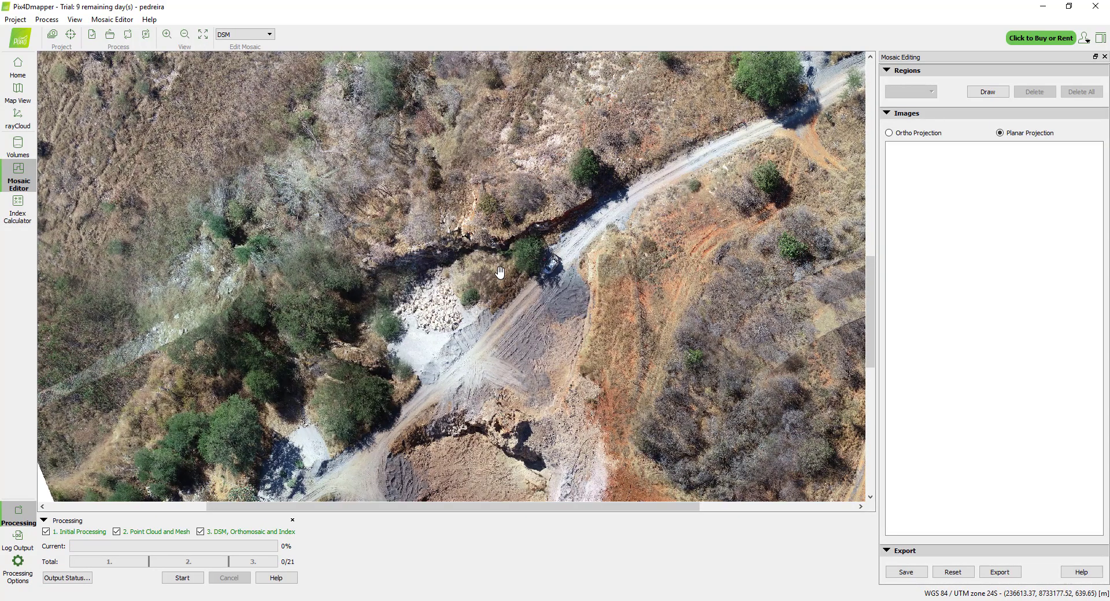
scroll(500, 272, down, 8)
scroll(514, 208, up, 3)
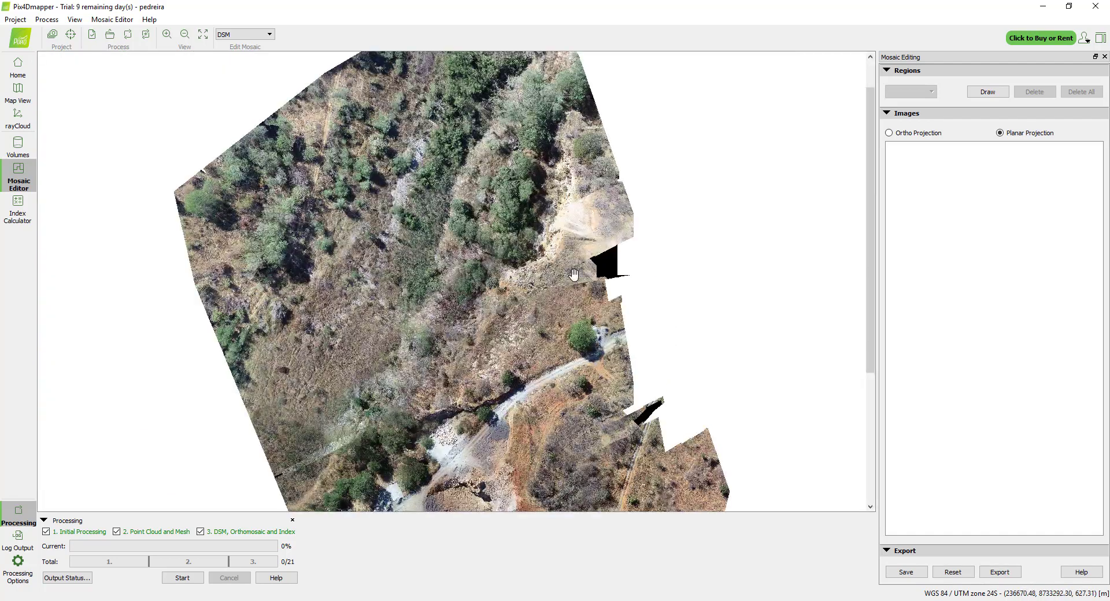
drag(525, 335, 528, 130)
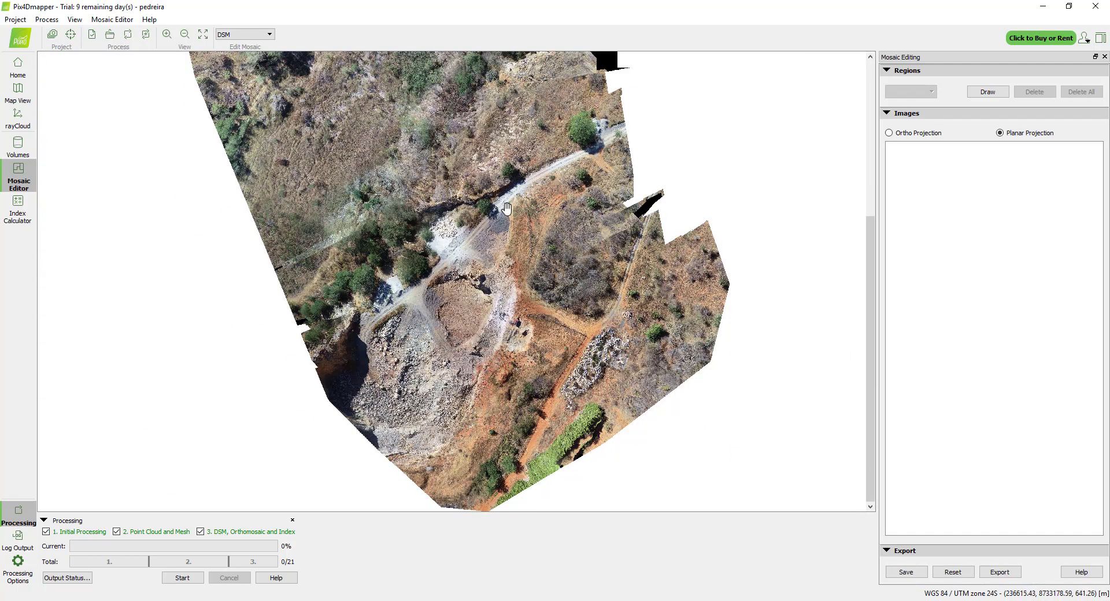
drag(438, 191, 438, 270)
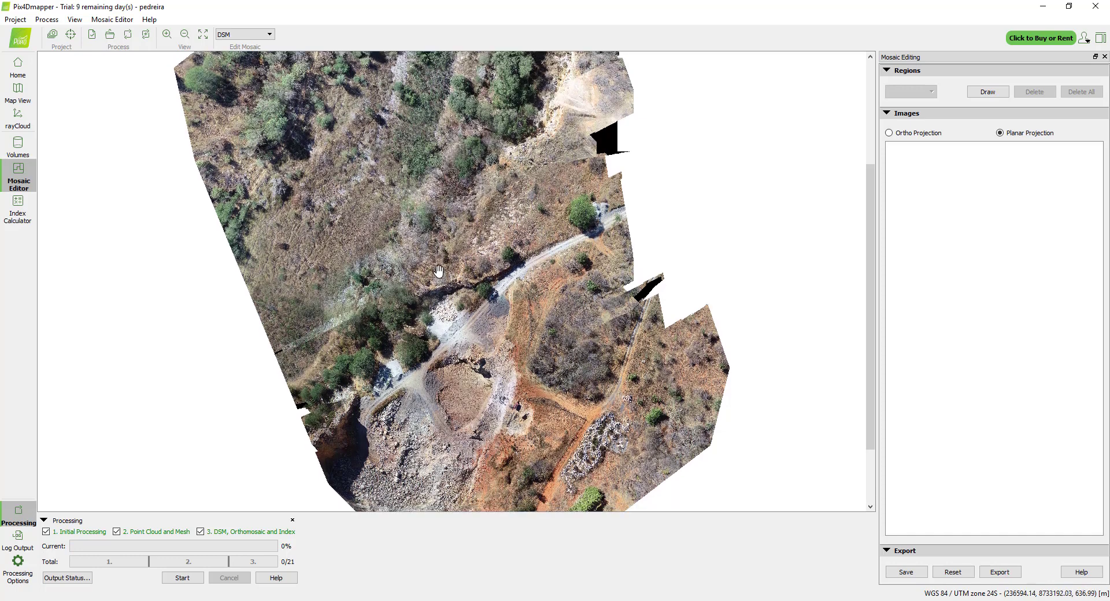
Step: Switch the Mosaic Editor display from the group1 mosaic to the DSM
click(263, 36)
click(252, 44)
click(252, 38)
click(244, 45)
click(249, 36)
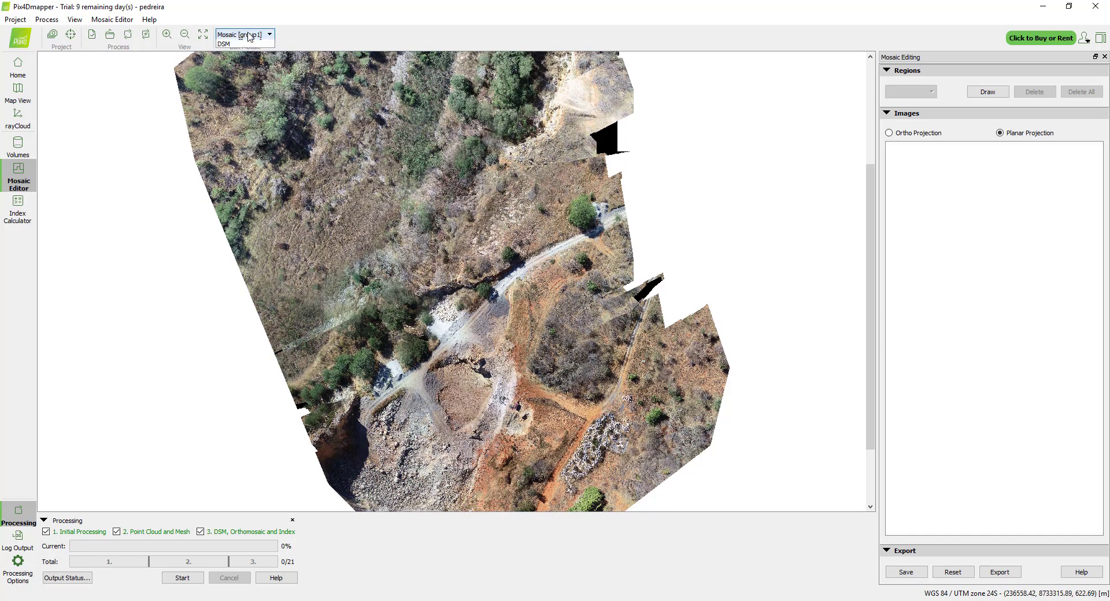
click(249, 52)
Step: Examine the DSM's elevation colours and interpolated areas around the quarry pit and road
drag(446, 276, 466, 297)
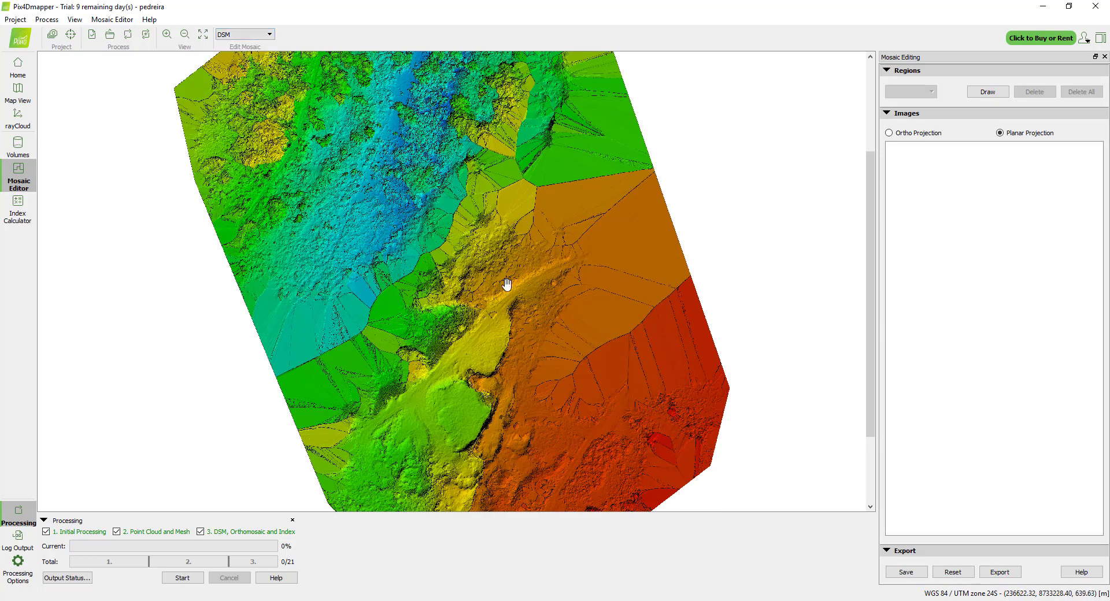
scroll(447, 291, up, 3)
scroll(446, 270, down, 1)
drag(507, 242, 538, 139)
scroll(538, 138, down, 2)
scroll(557, 218, up, 1)
scroll(564, 252, up, 1)
scroll(535, 312, up, 1)
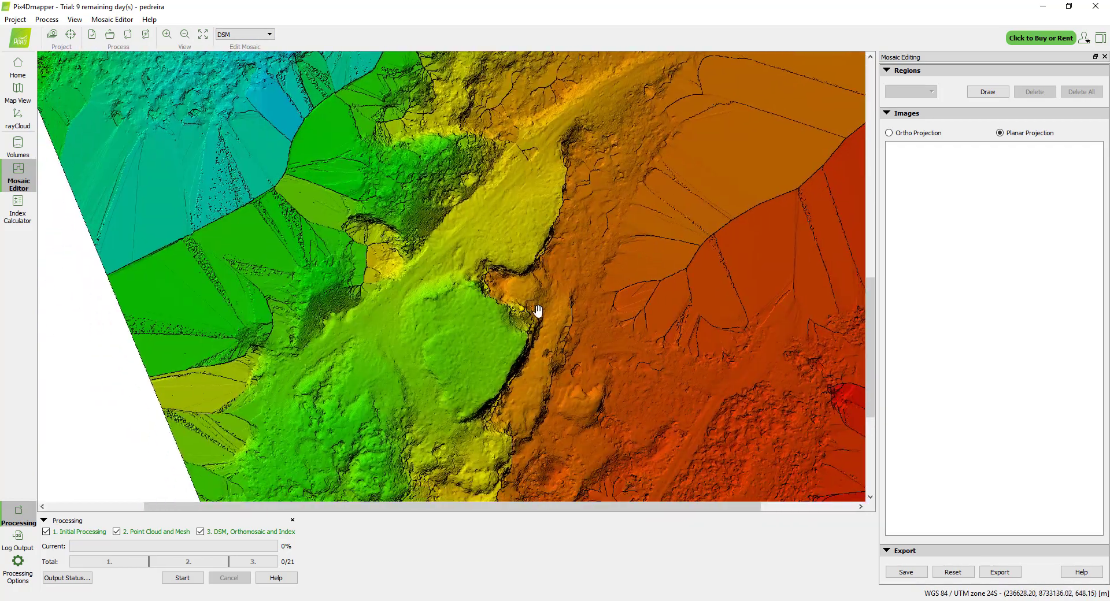
scroll(527, 318, up, 1)
scroll(528, 318, down, 1)
scroll(528, 302, down, 1)
scroll(528, 295, down, 1)
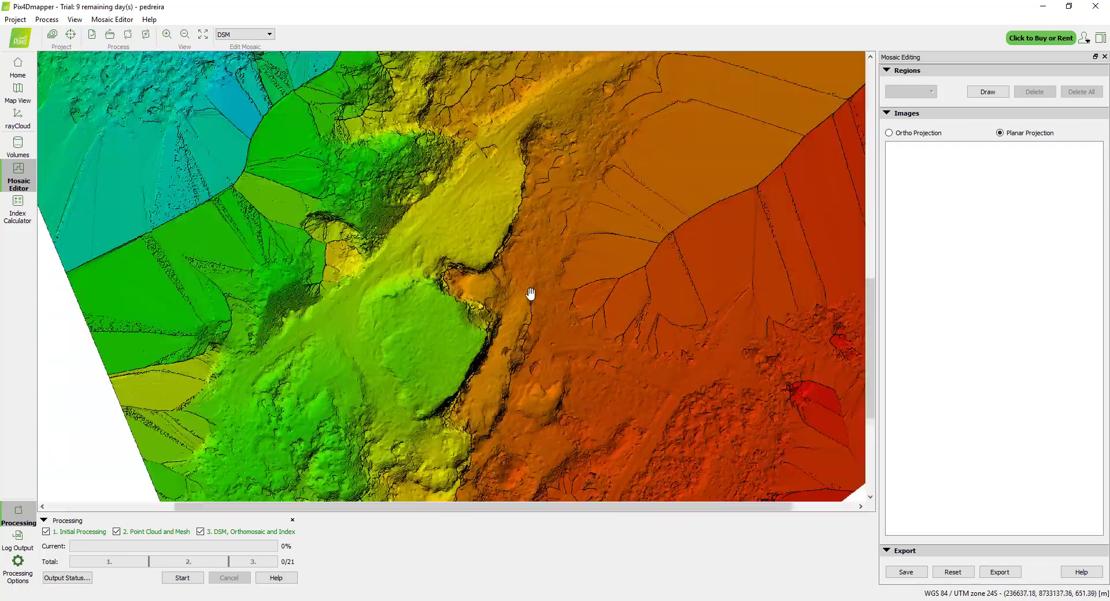
Step: Generate the DTM and display the DSM followed by the DTM in the Mosaic Editor to compare them
click(46, 20)
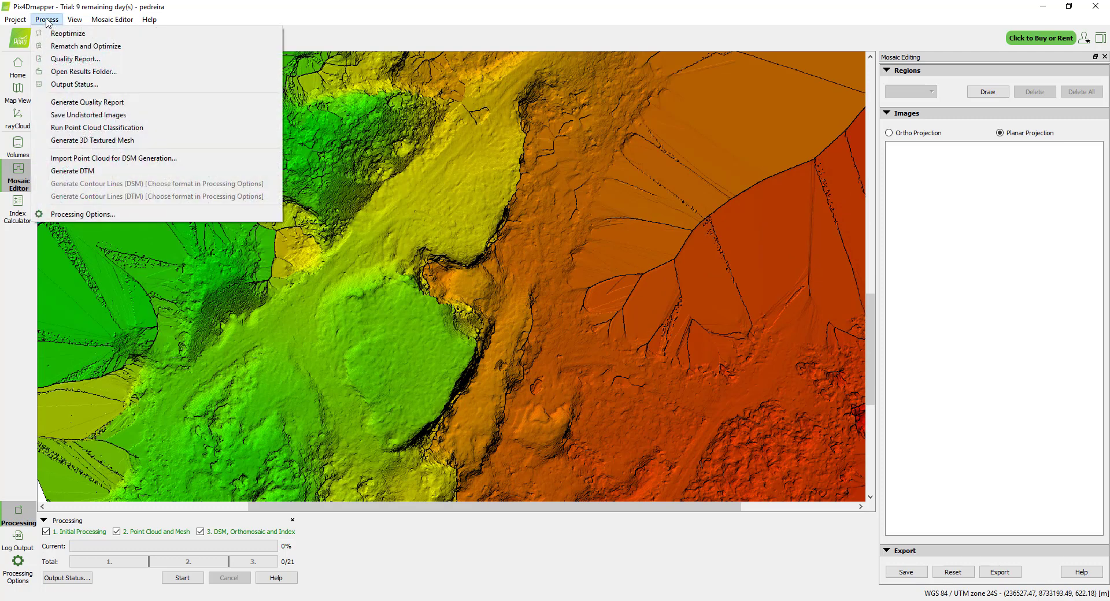
click(92, 172)
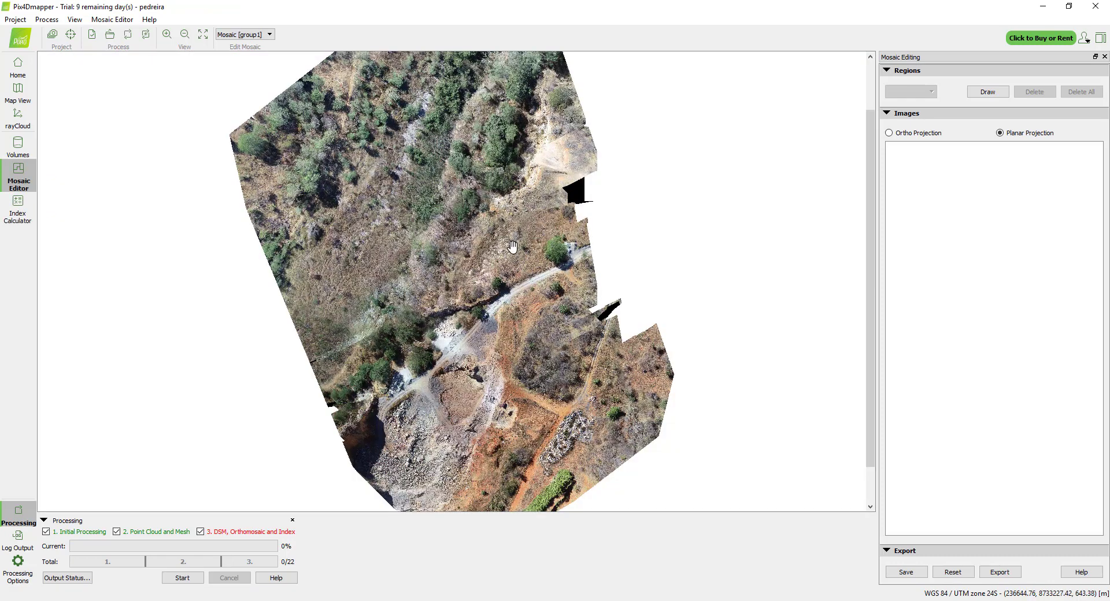
click(242, 35)
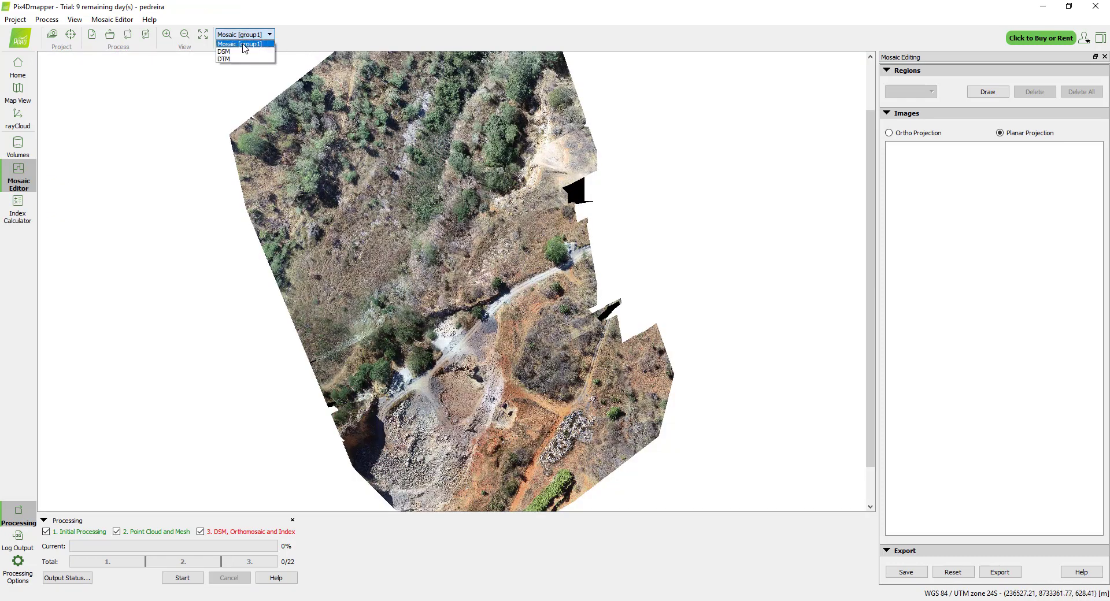
click(239, 45)
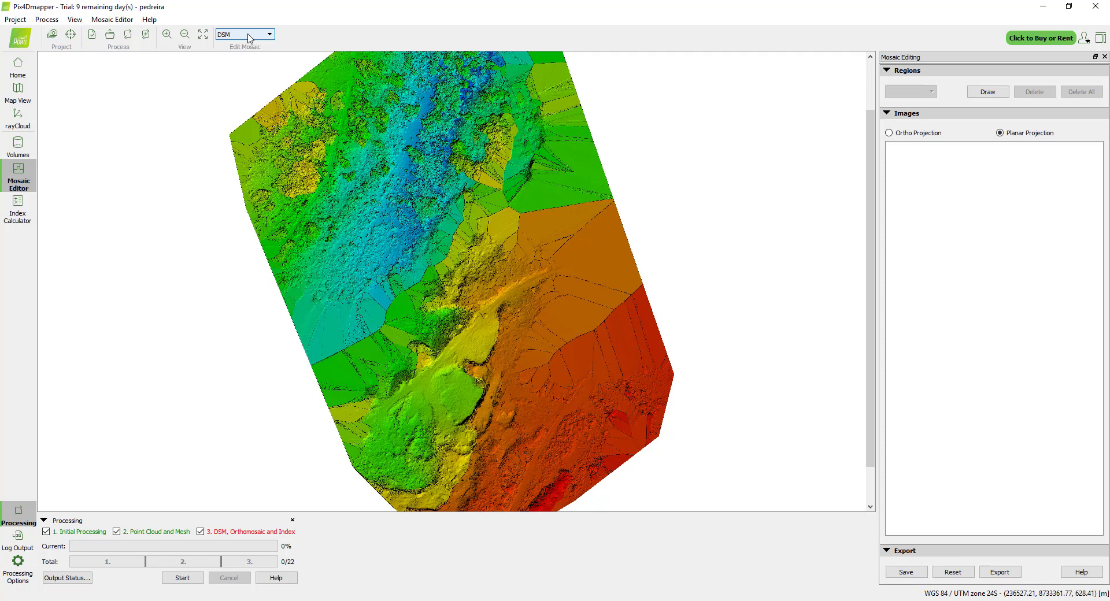
click(248, 36)
click(240, 58)
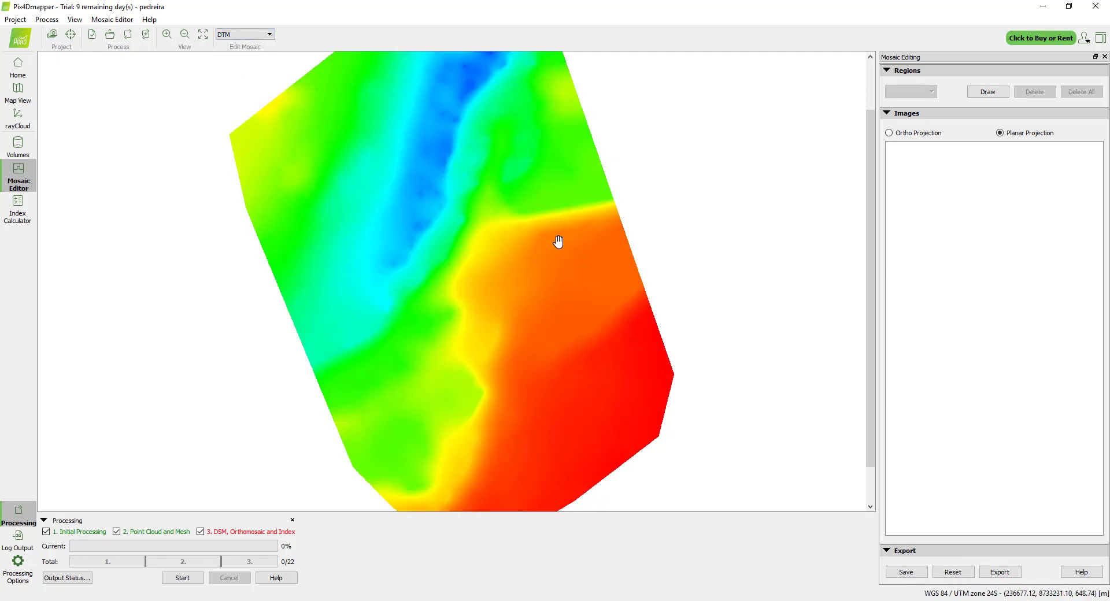
Step: Redisplay the DSM and return to the DTM in the Mosaic Editor to compare their surface detail
click(256, 35)
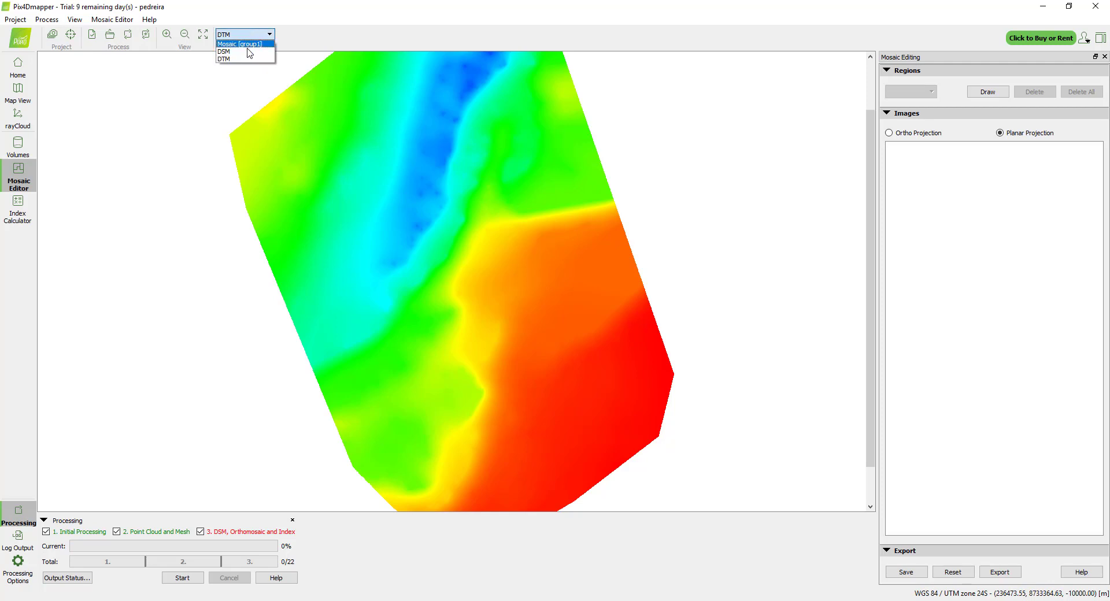
click(247, 52)
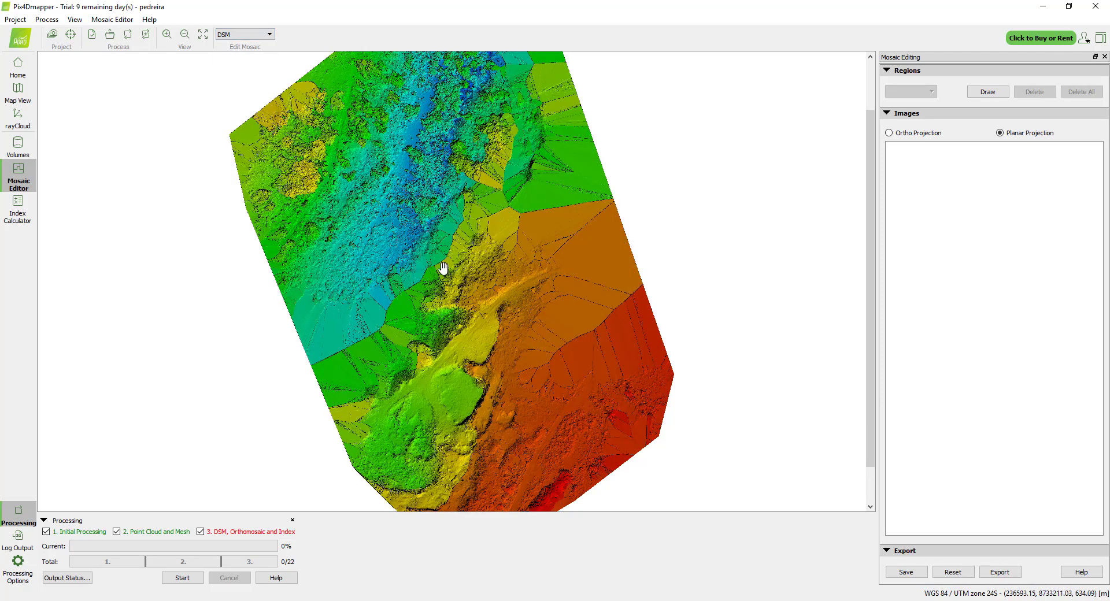
click(242, 35)
click(231, 61)
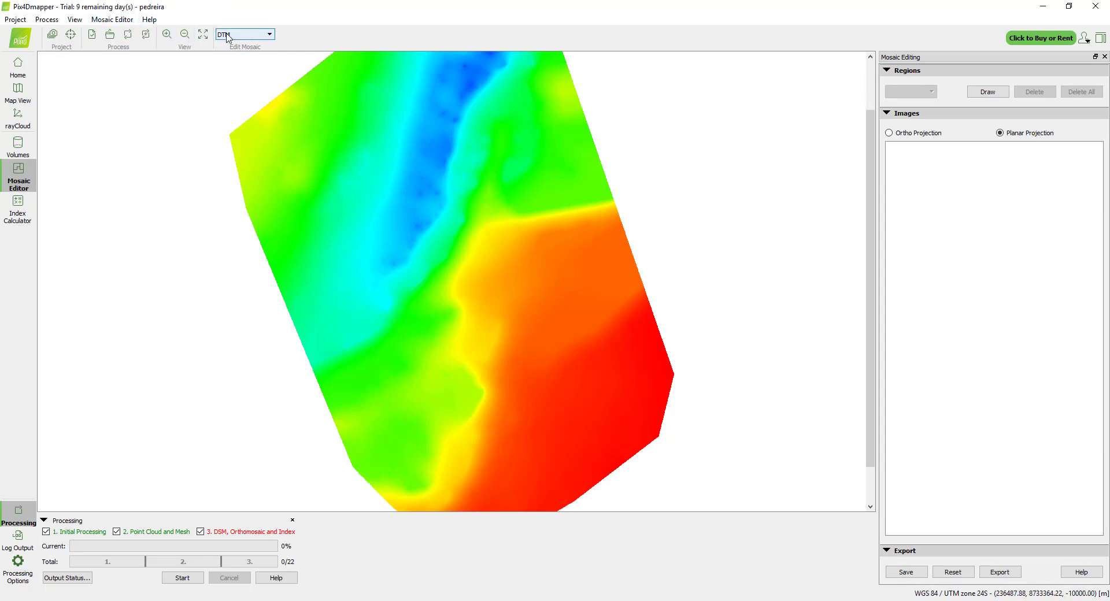
Step: Generate contour lines from the DTM, saving the pending project changes
click(47, 19)
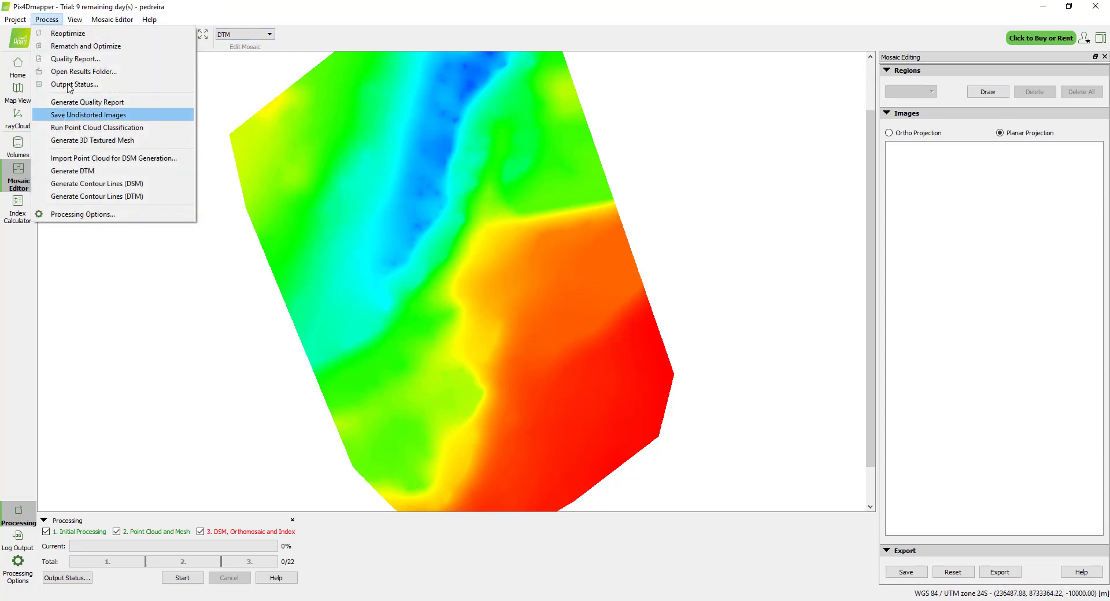
click(142, 196)
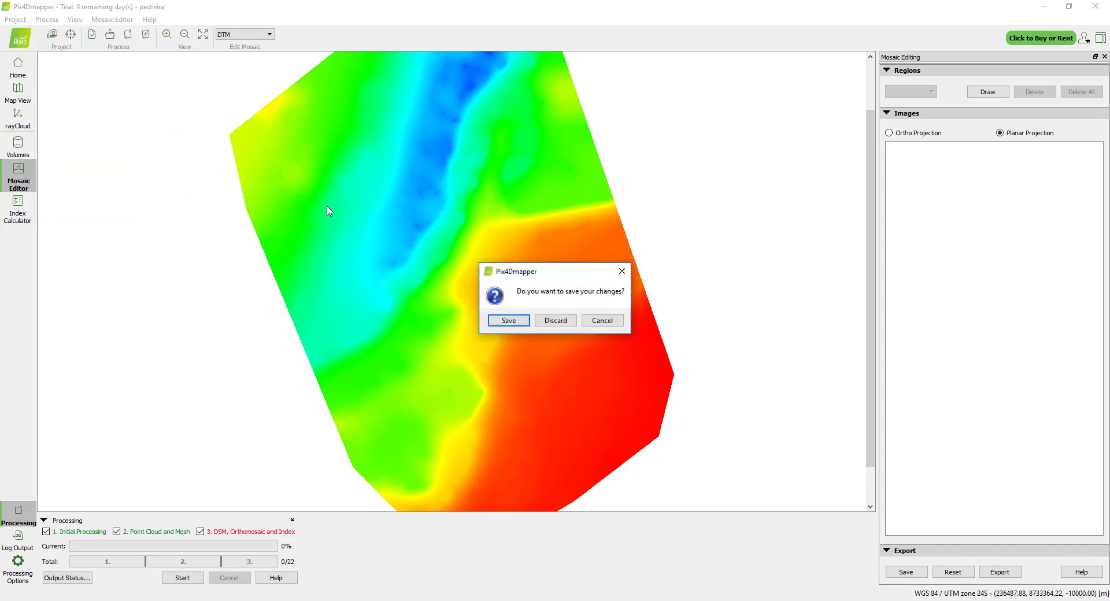
click(509, 321)
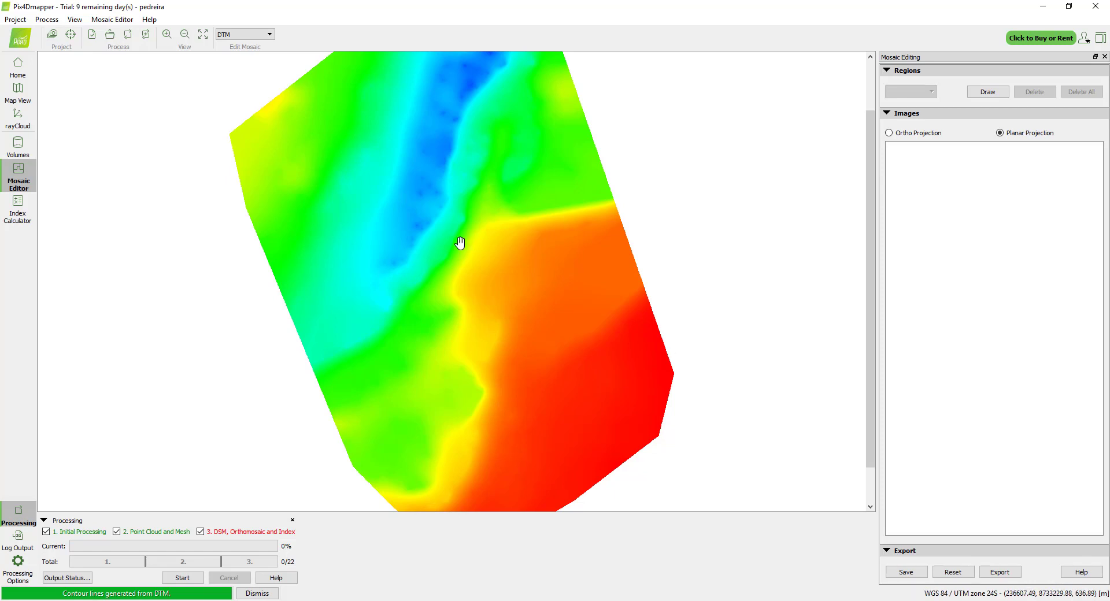
Step: Review the DSM and Orthomosaic processing options, including the Raster DSM method, and the Additional Outputs settings for grid DSM, raster DTM and contour lines
click(18, 566)
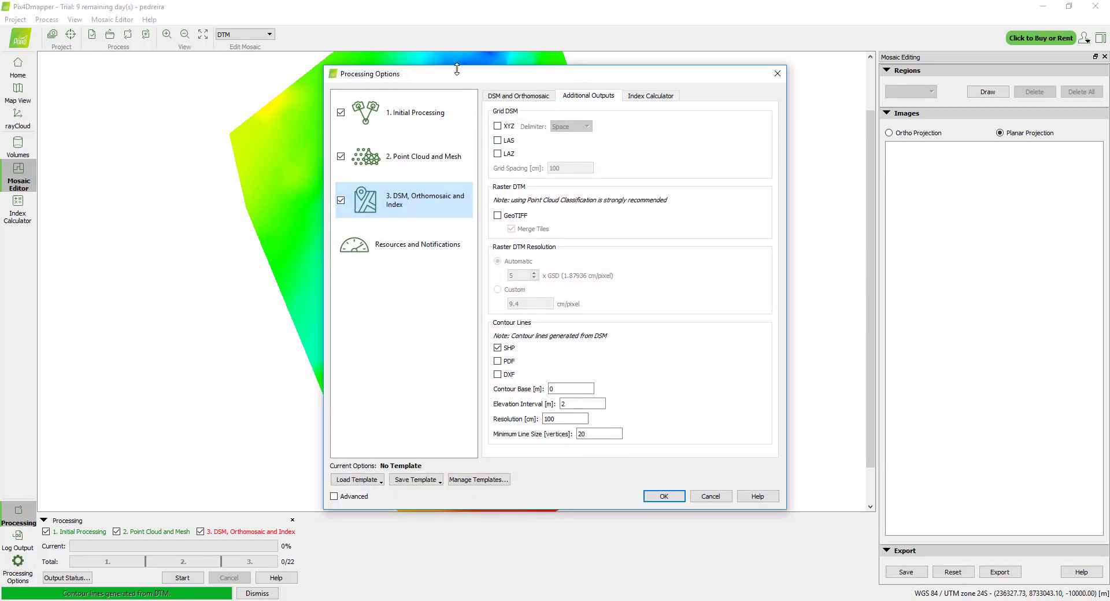
drag(474, 79, 248, 37)
click(312, 55)
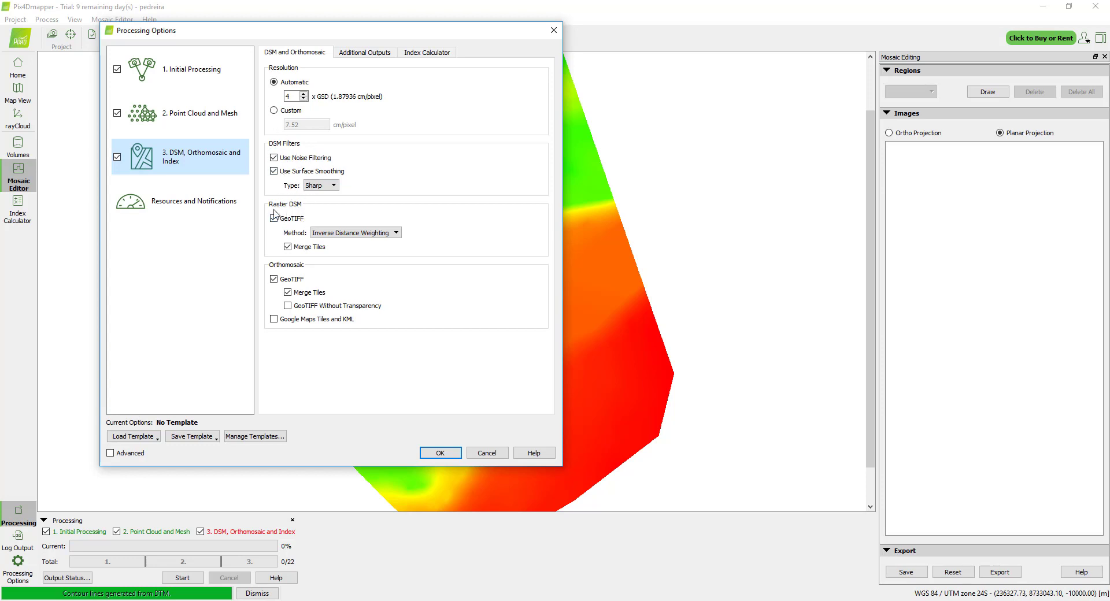
click(352, 233)
click(382, 213)
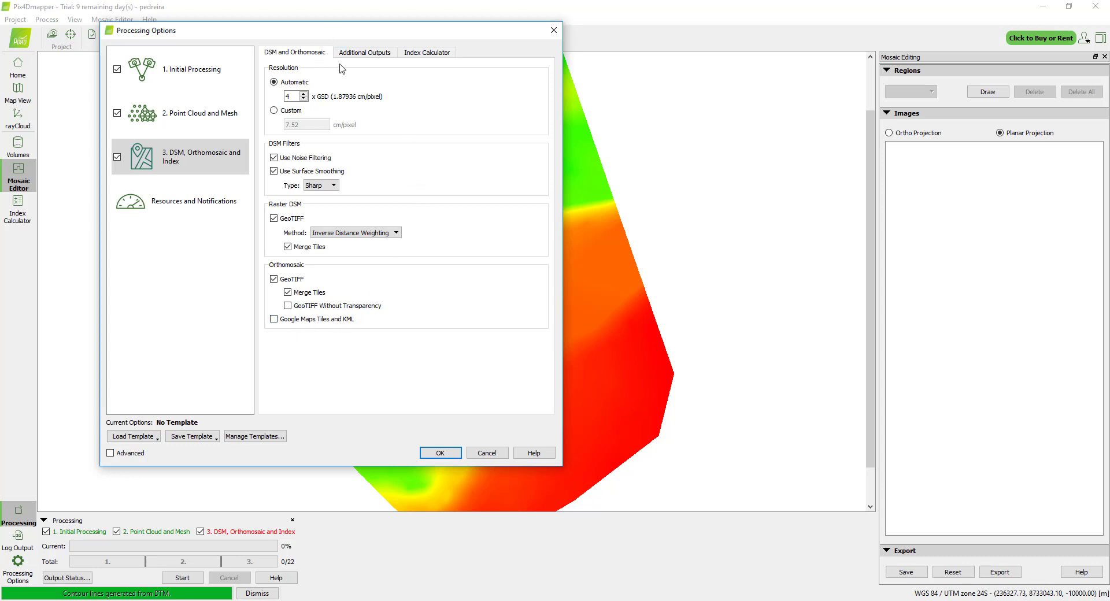
click(355, 54)
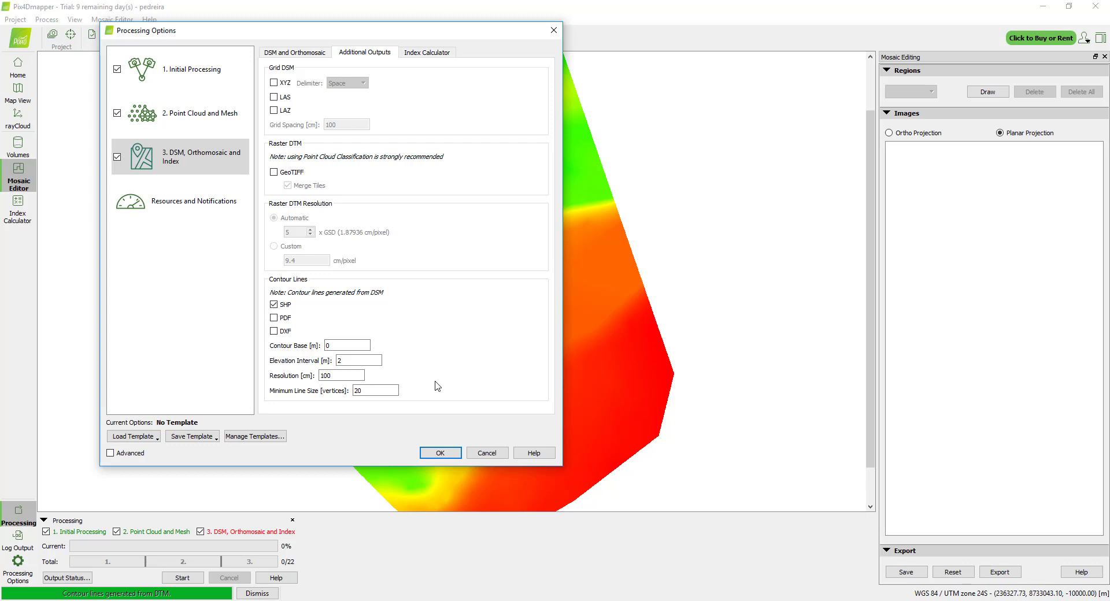
Step: Examine the Index Calculator processing options, including the available radiometric correction types
click(427, 53)
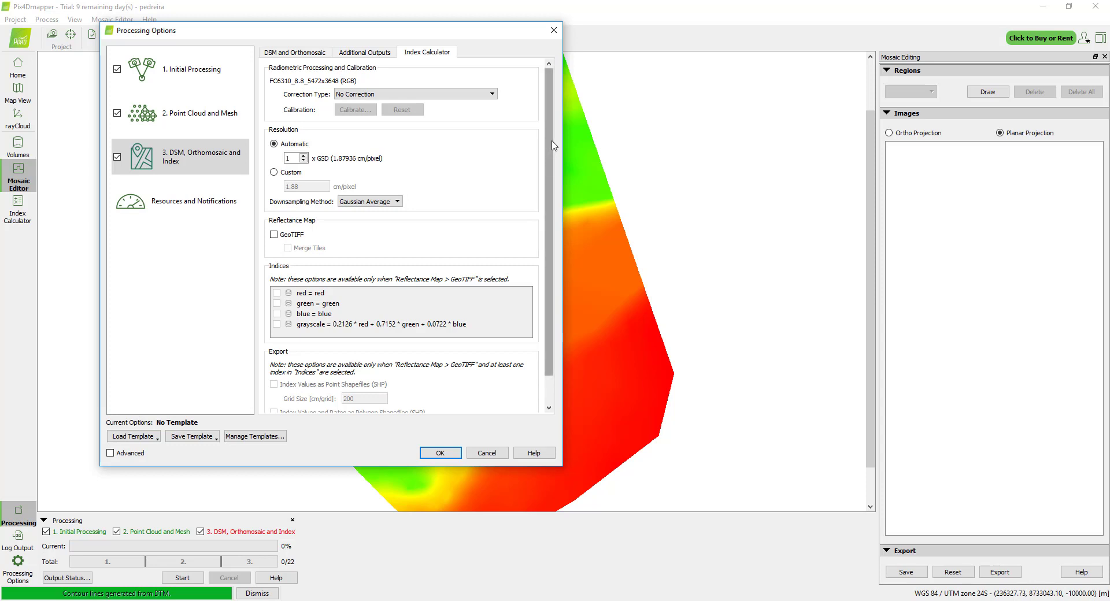
scroll(554, 166, down, 1)
scroll(554, 174, down, 1)
scroll(556, 191, up, 2)
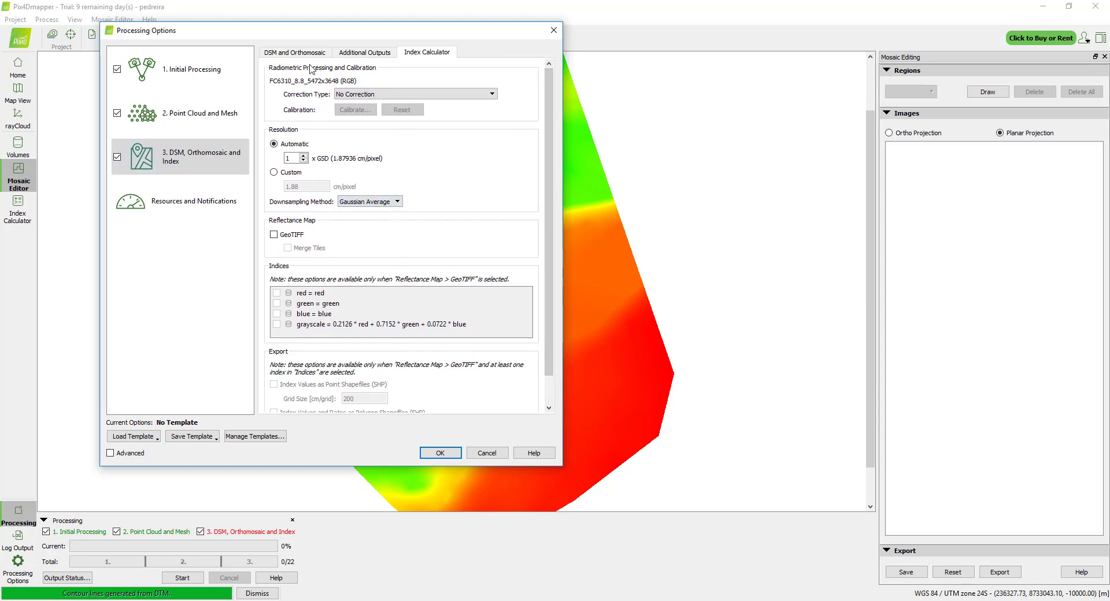
click(375, 95)
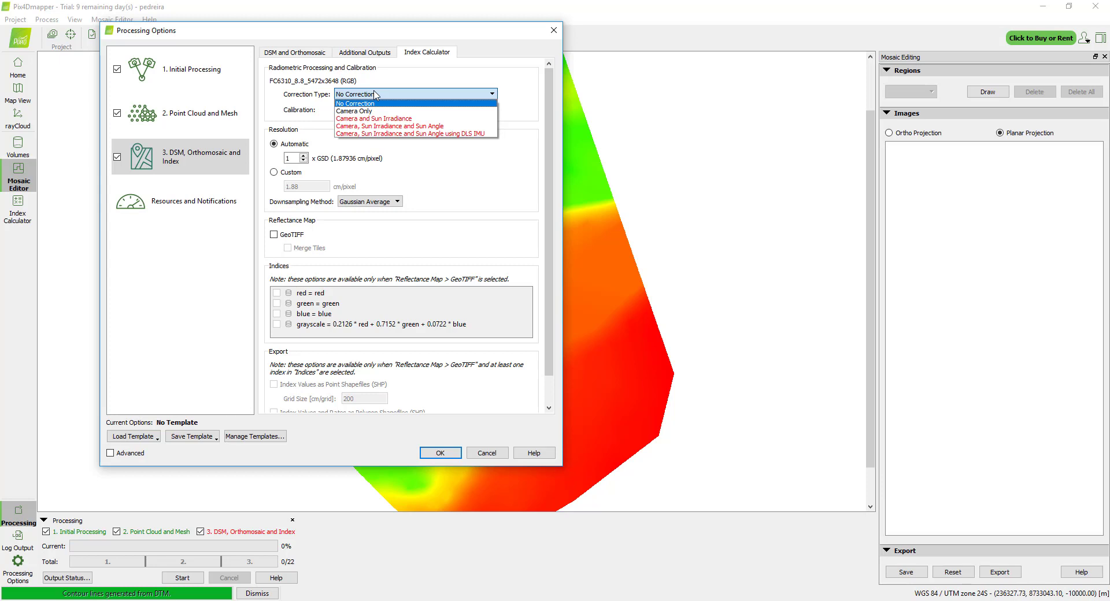
click(403, 95)
click(403, 95)
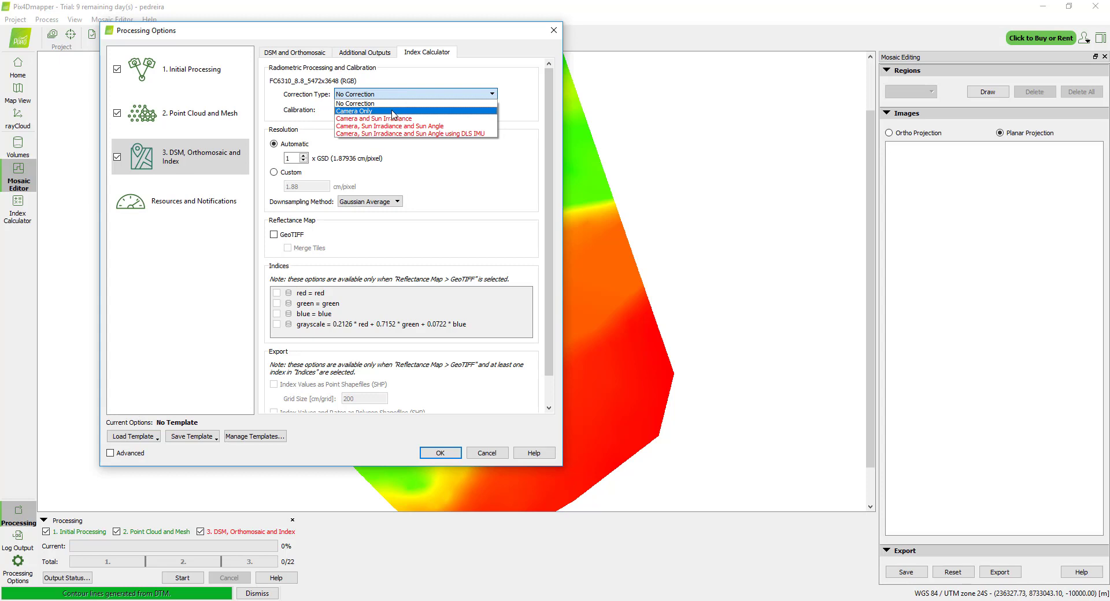
click(304, 103)
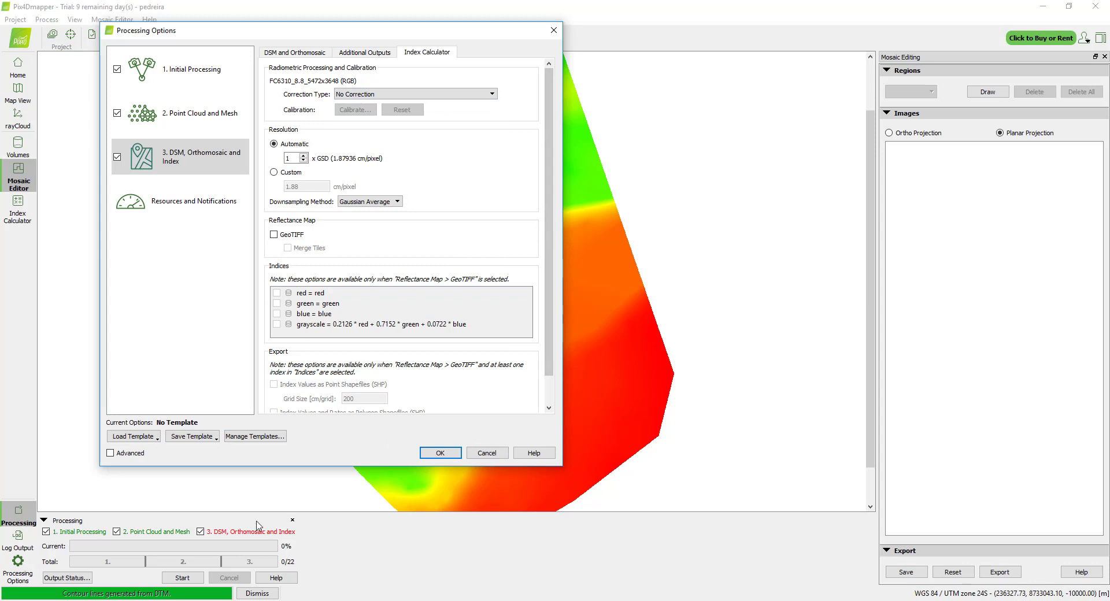
Step: Try the Camera Only radiometric correction, restore No Correction, and close the processing options without applying changes
click(341, 92)
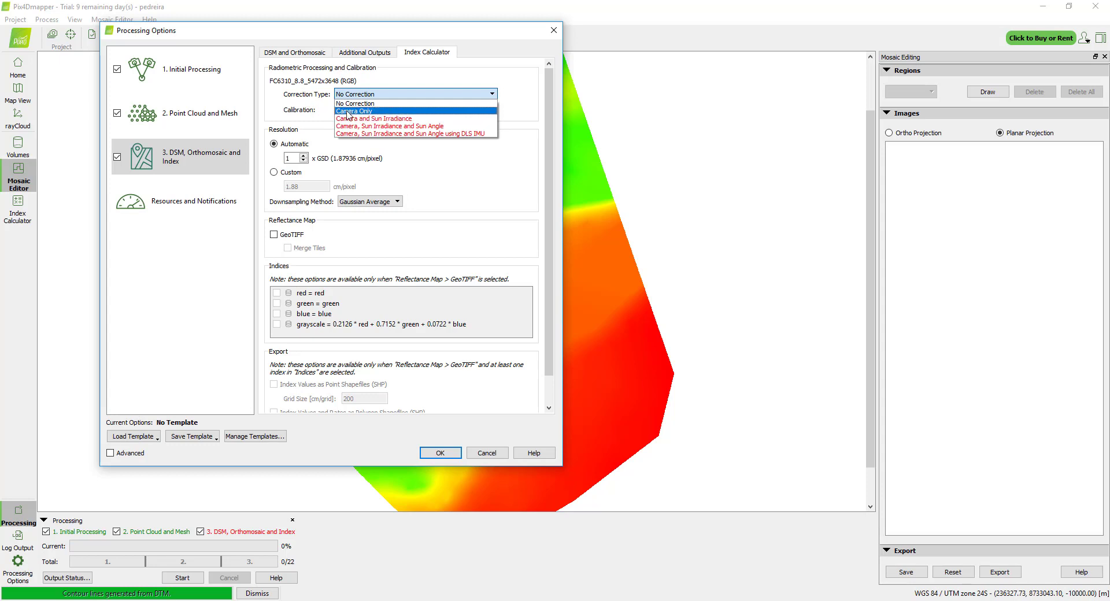
click(351, 111)
click(377, 95)
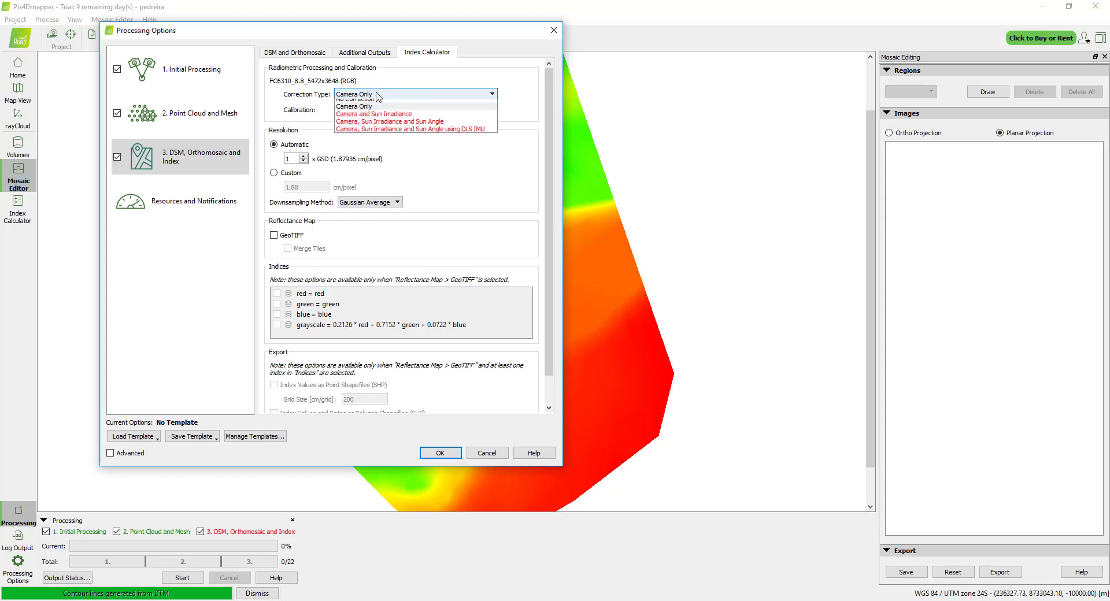
click(347, 102)
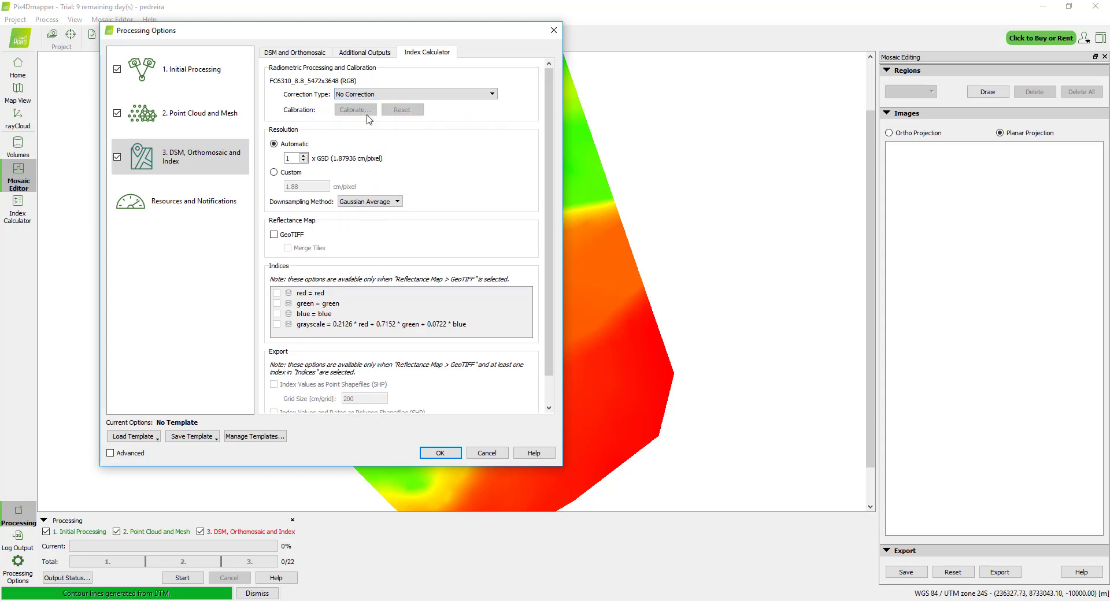
click(378, 94)
click(370, 109)
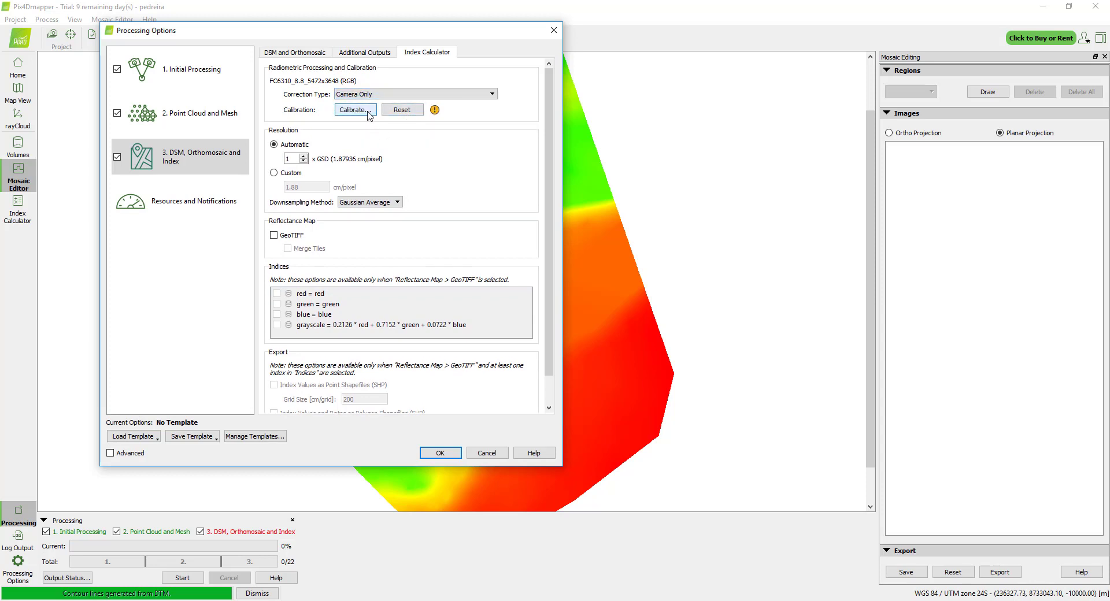
click(403, 95)
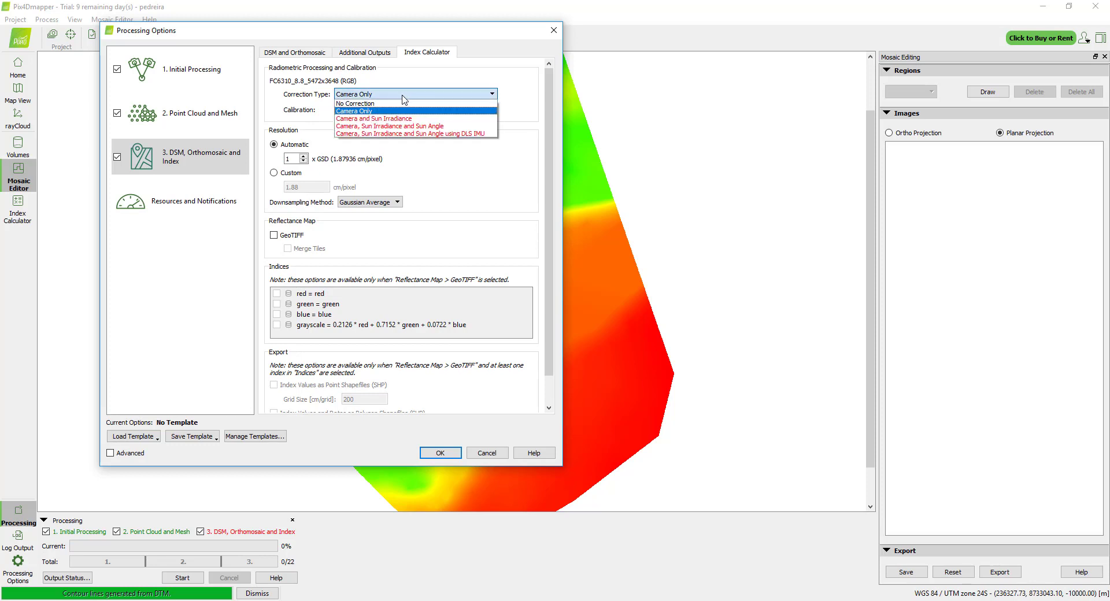
click(403, 104)
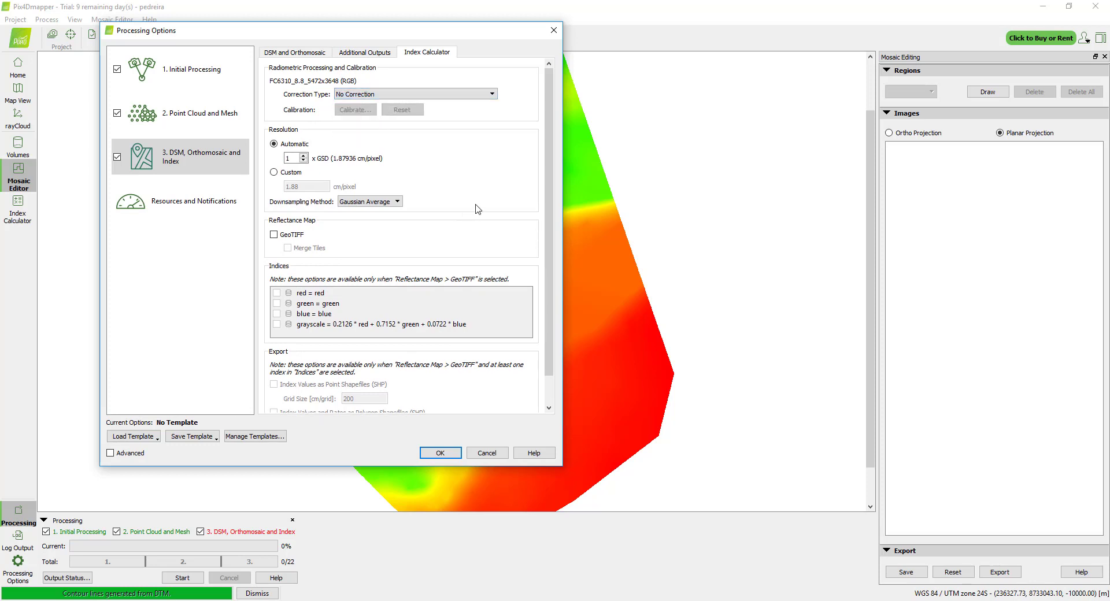
click(486, 453)
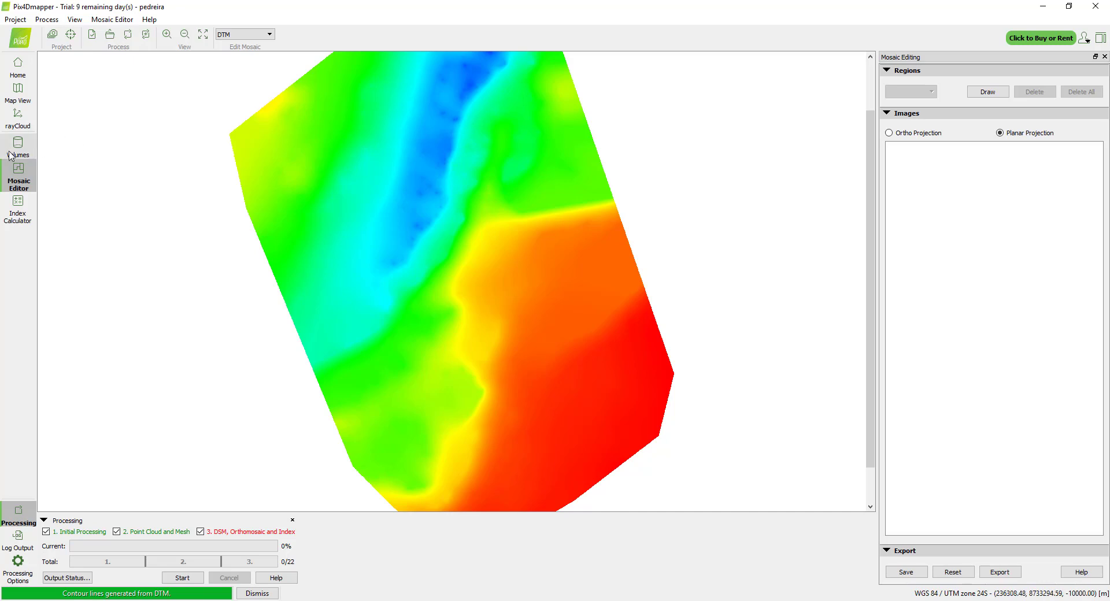
click(27, 147)
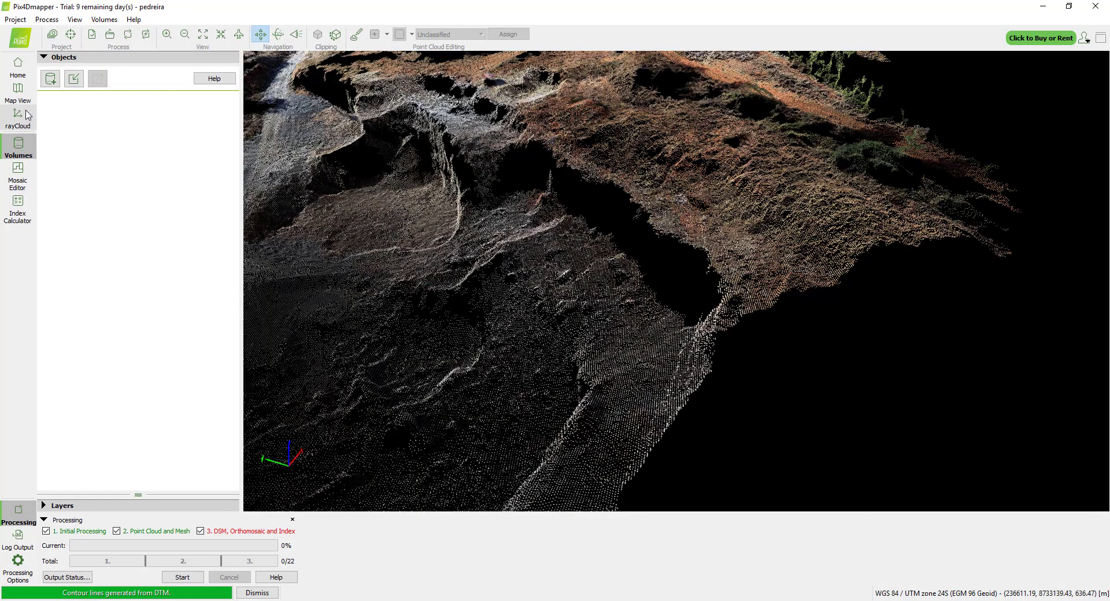
click(18, 177)
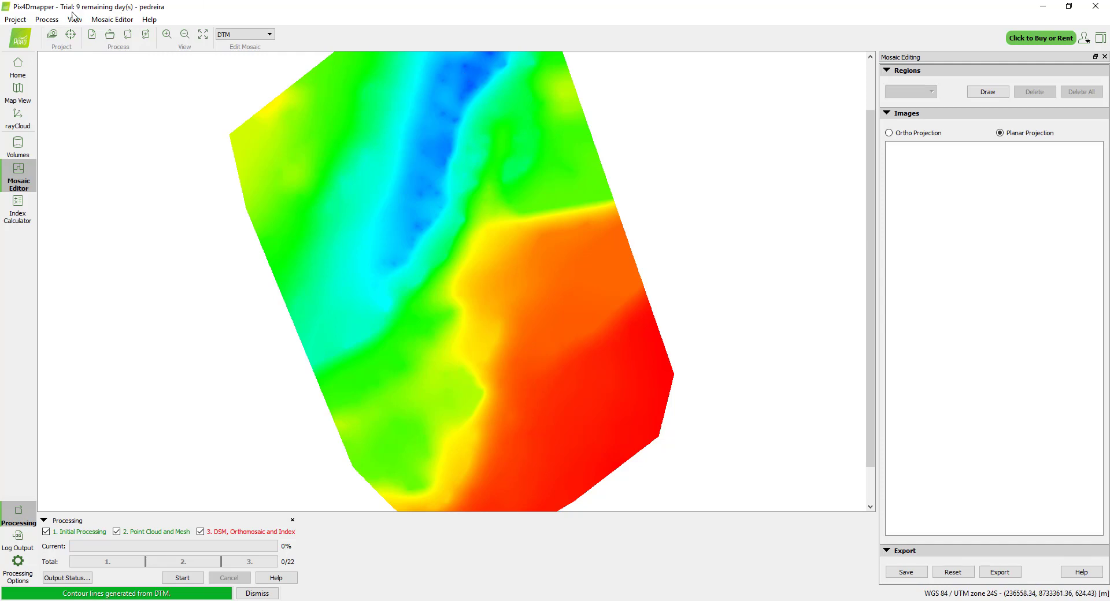
click(51, 20)
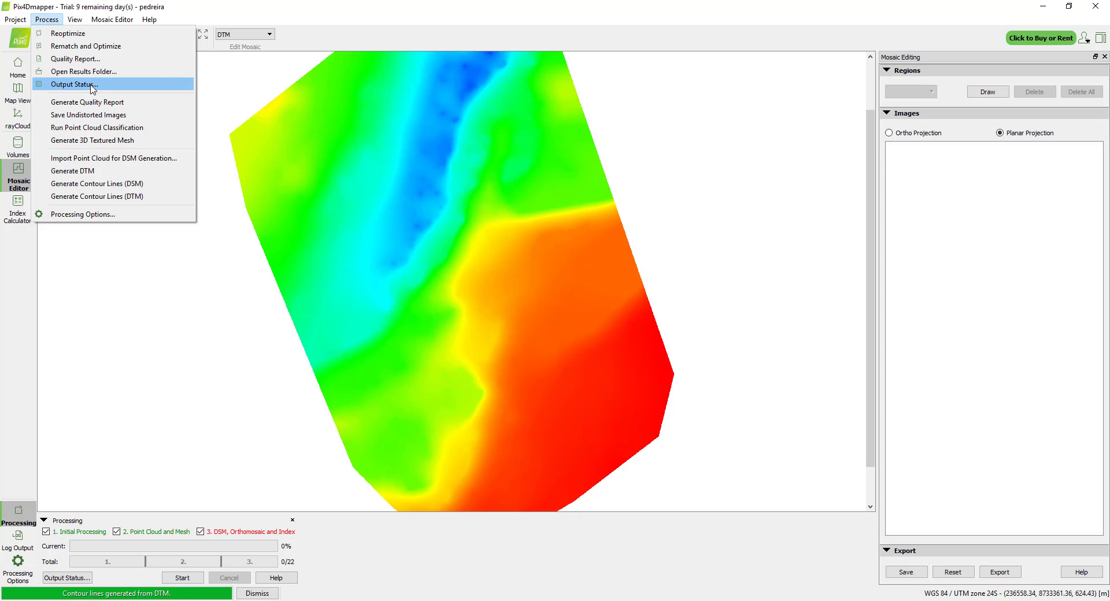
mouse_move(122, 22)
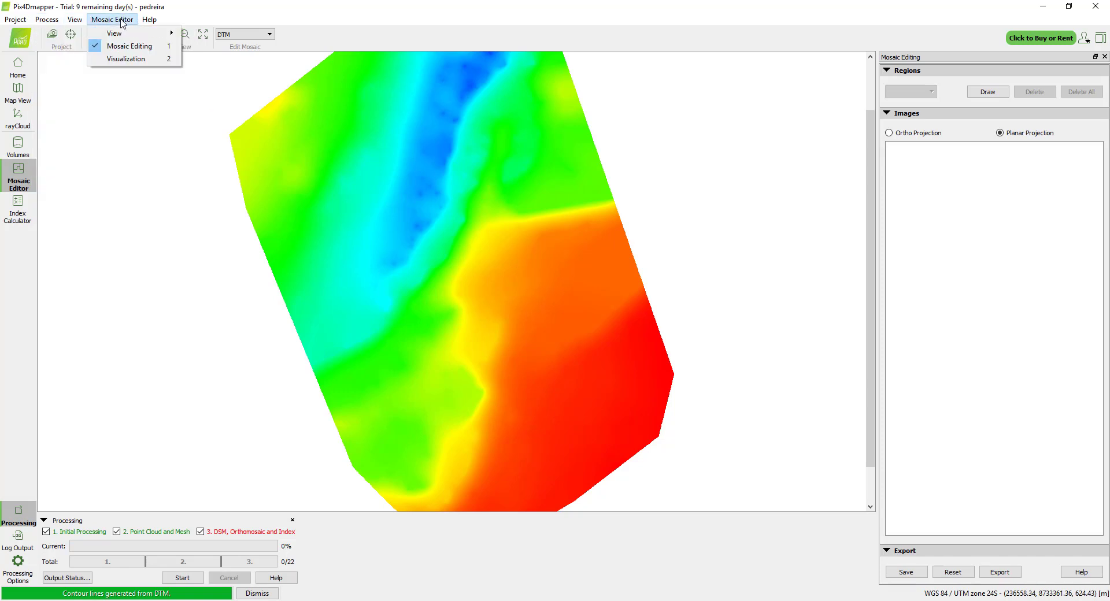
mouse_move(24, 24)
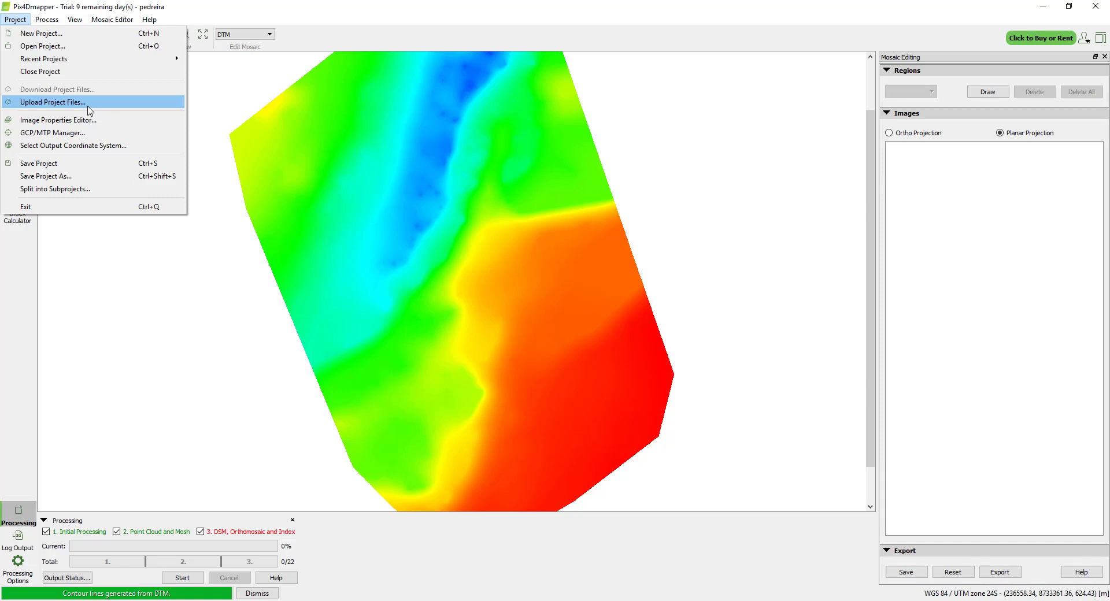
click(351, 5)
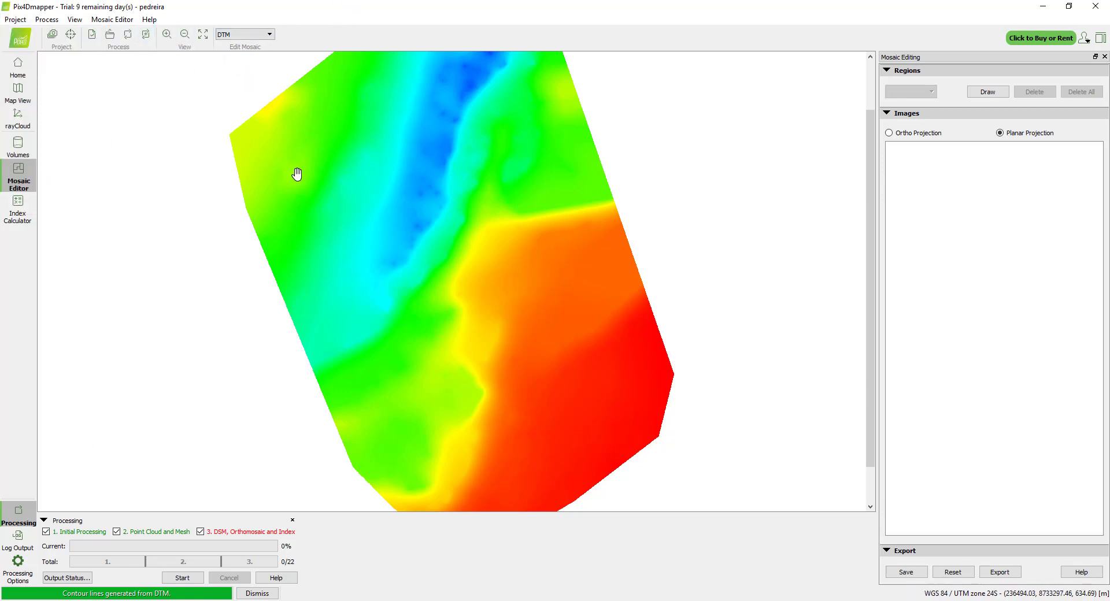
Step: Switch to File Explorer, inspect the DSM files in pedreira's 3_dsm_ortho\1_dsm output folder, and return to the pedreira folder
click(121, 600)
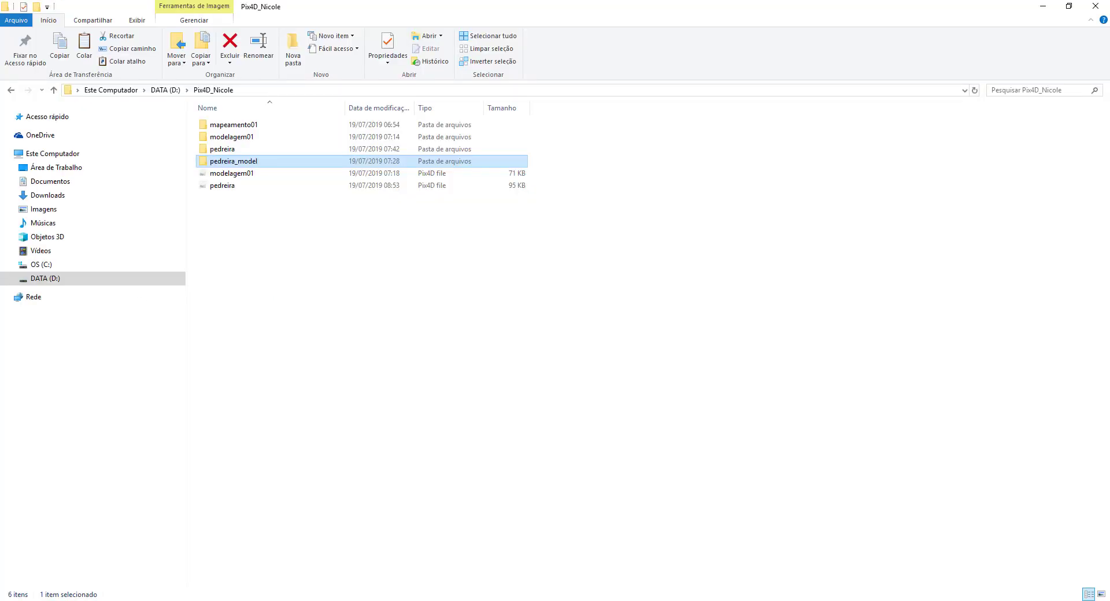
double_click(246, 166)
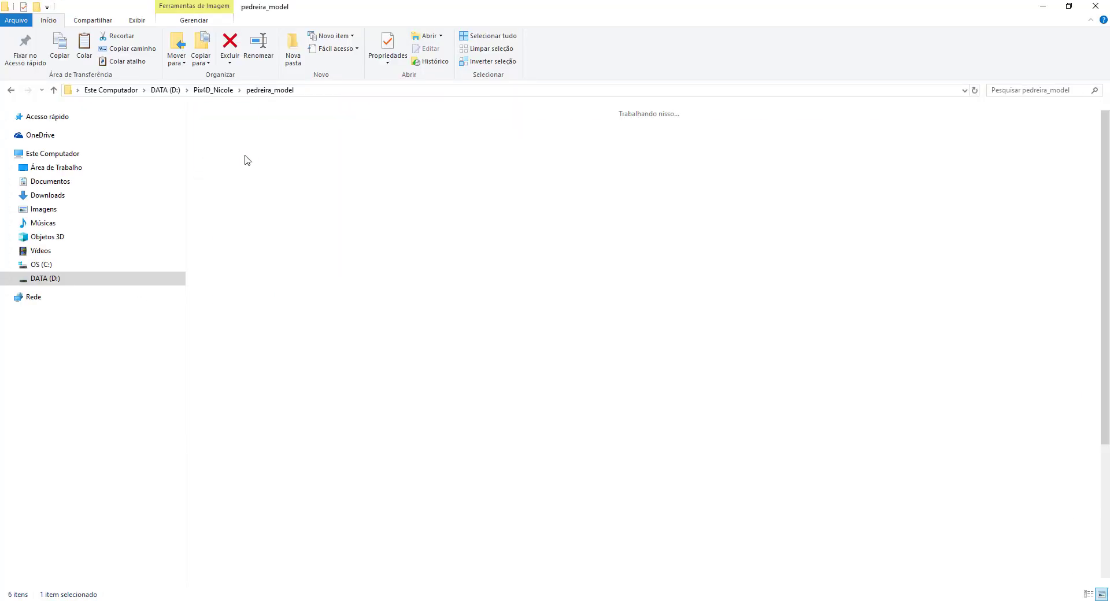
click(213, 89)
double_click(225, 150)
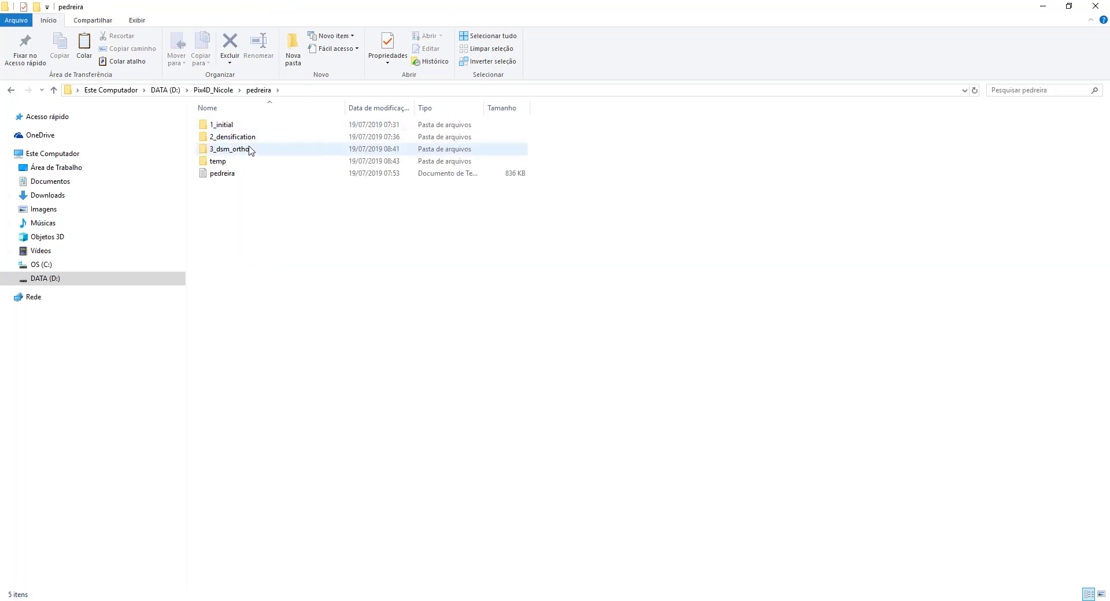
double_click(247, 150)
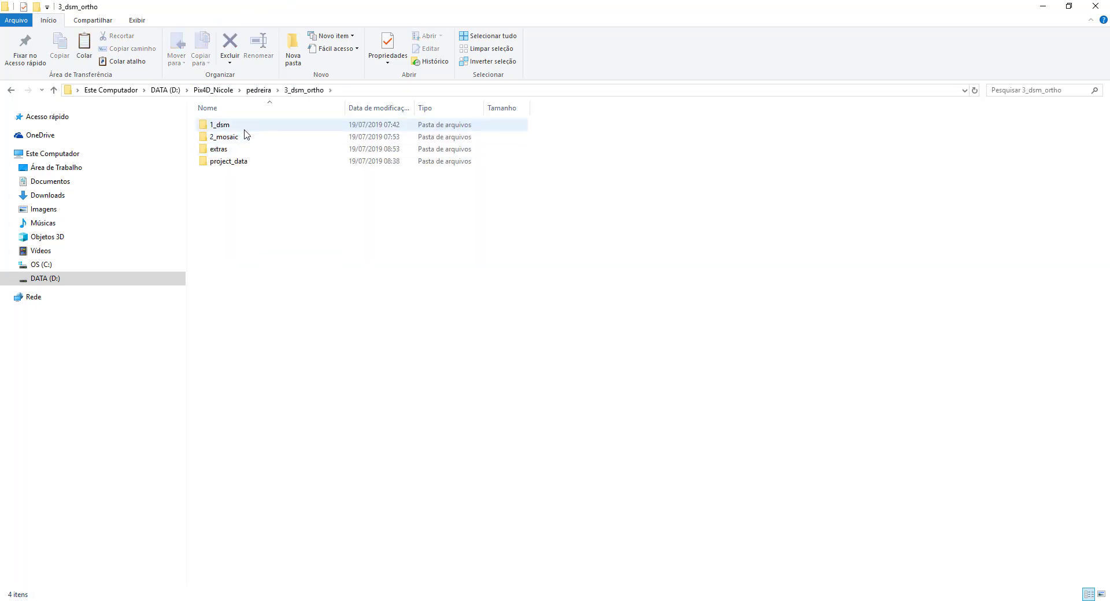
double_click(245, 125)
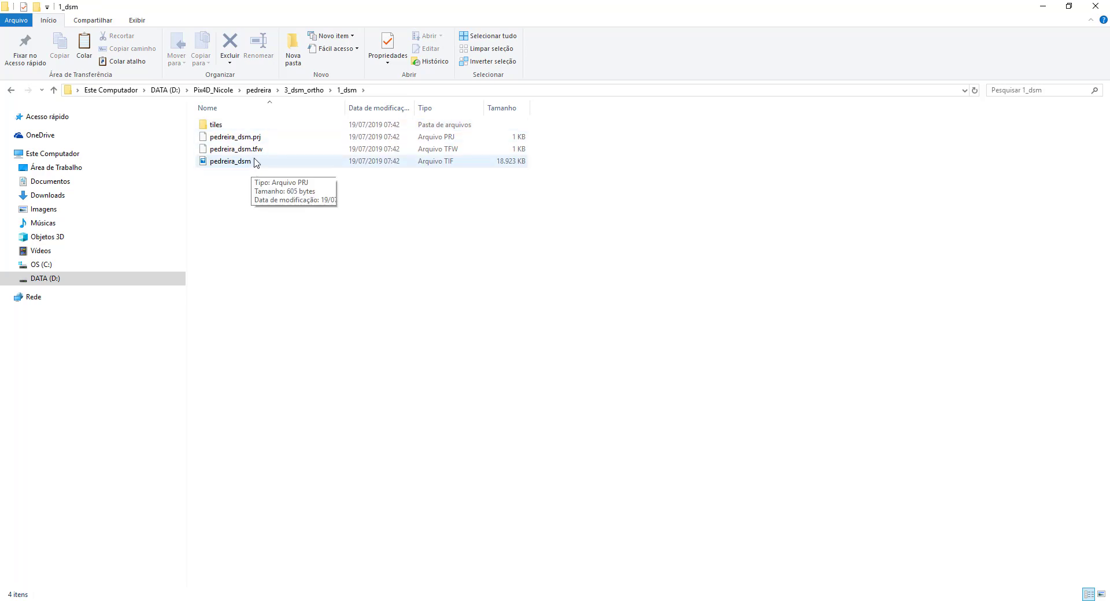
click(12, 90)
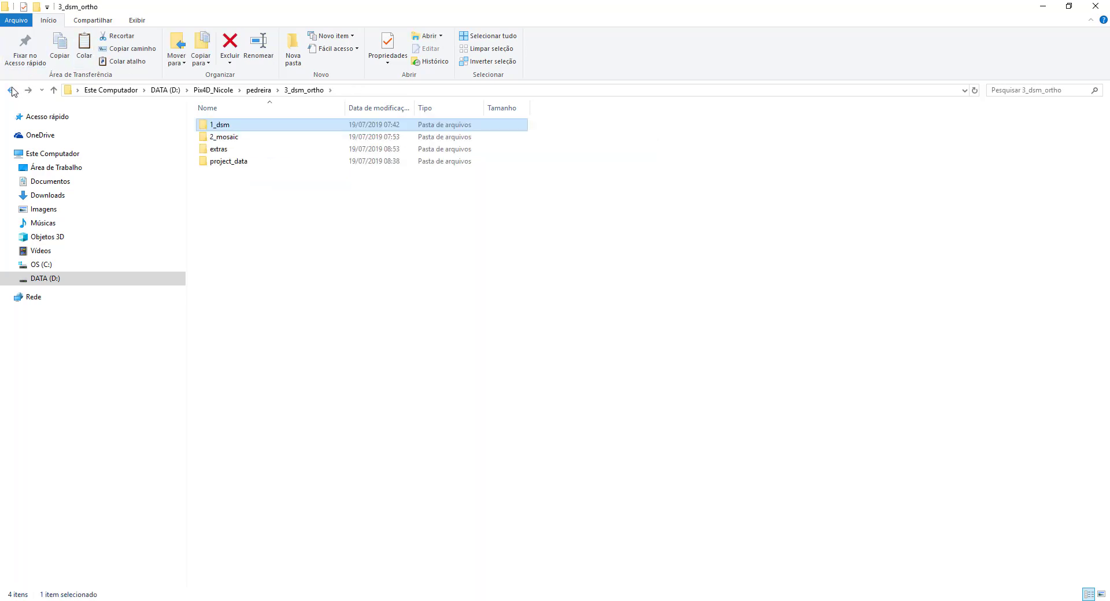
click(11, 90)
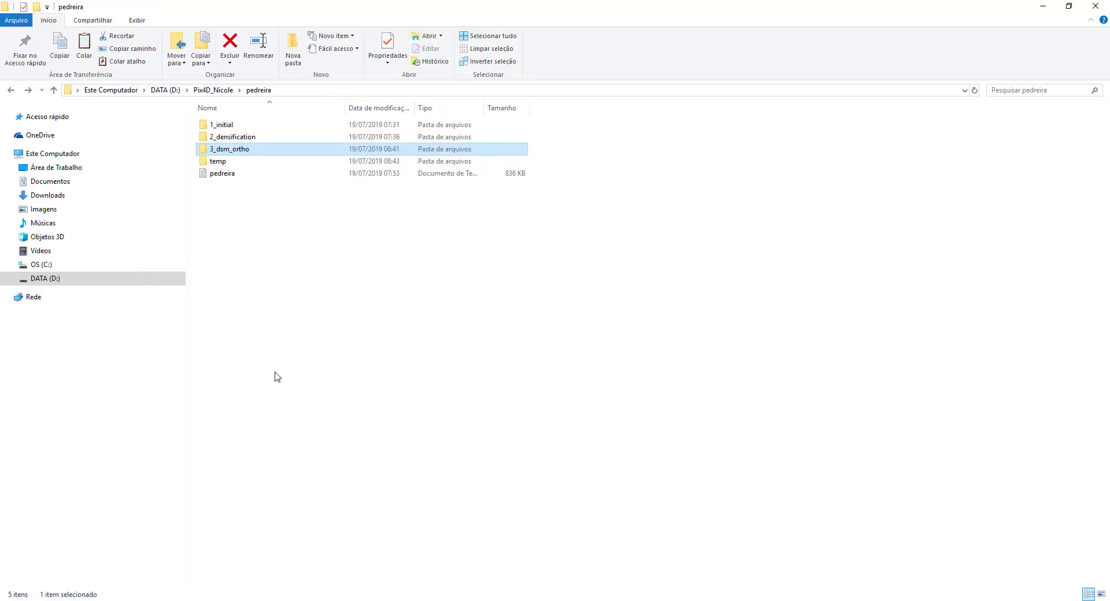
Step: Inspect the dtm folder inside pedreira's temp folder, and return to the pedreira folder
double_click(234, 161)
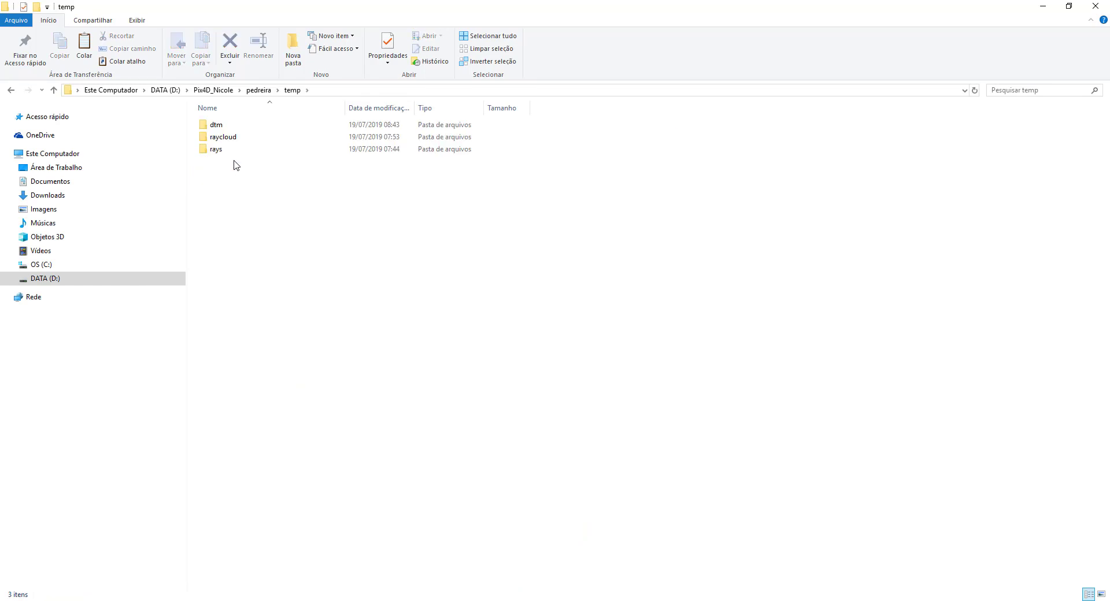
click(241, 138)
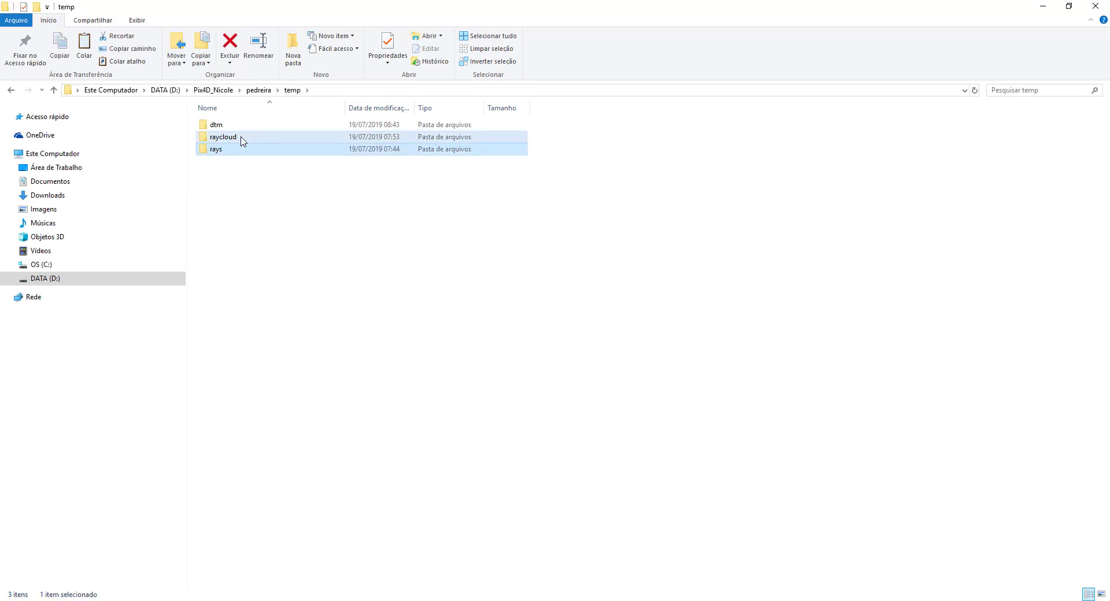
click(242, 131)
double_click(241, 131)
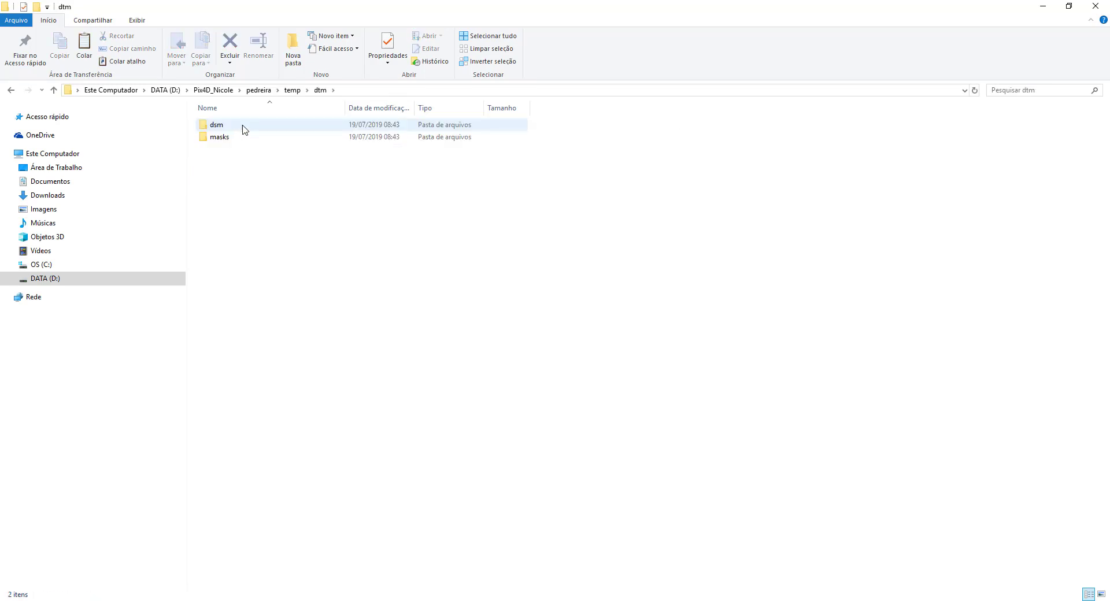
click(295, 90)
click(259, 90)
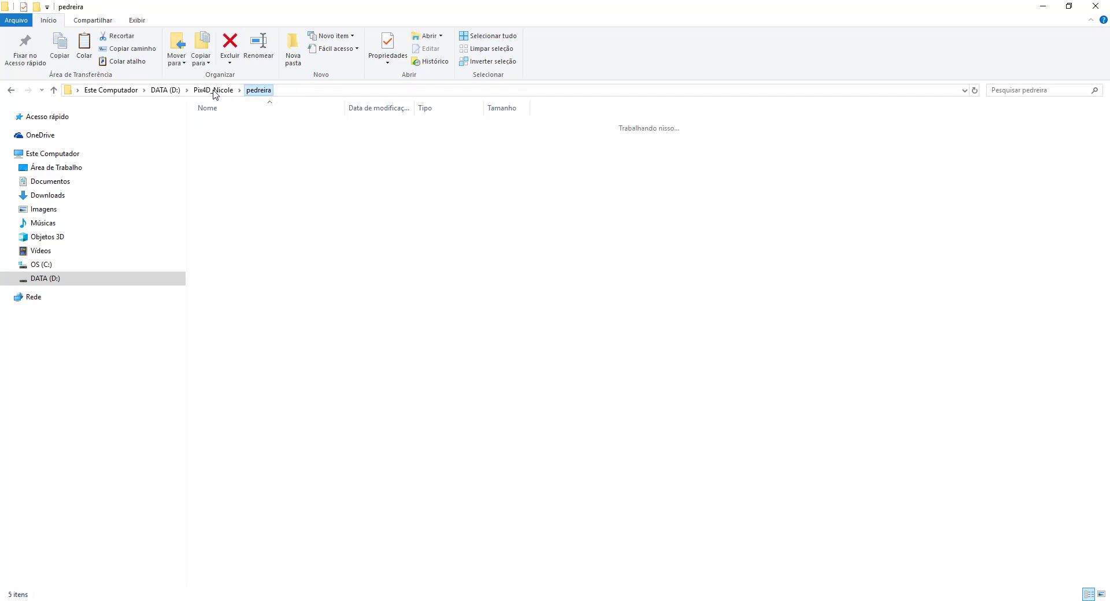
Step: Locate the pedreira_report PDF in the 1_initial\report folder, go up to the folder holding the projects, and switch back to Pix4Dmapper
double_click(231, 126)
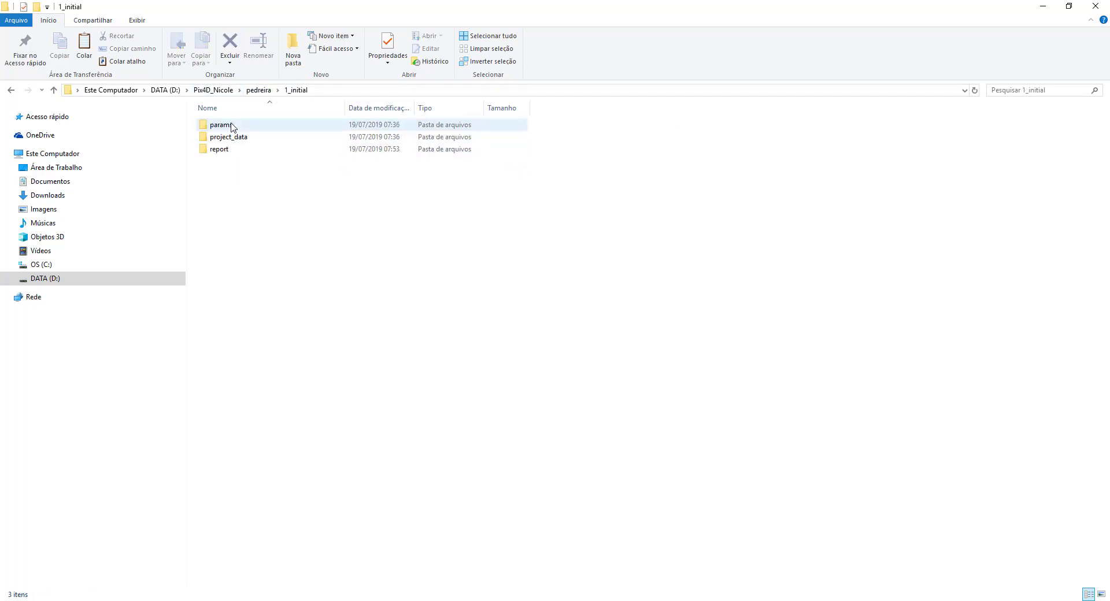
double_click(231, 150)
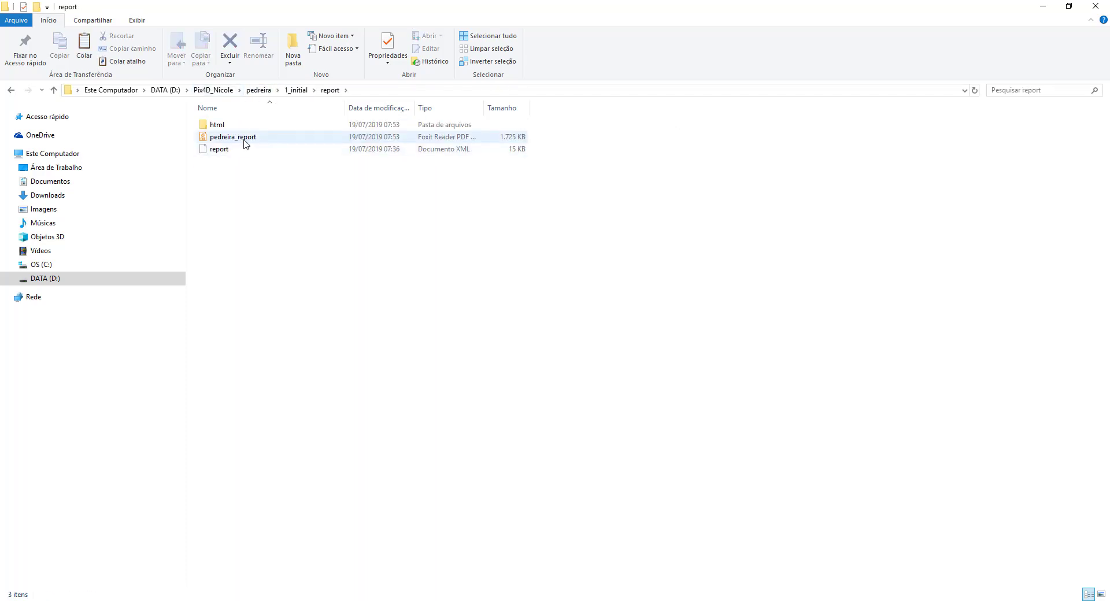
click(245, 137)
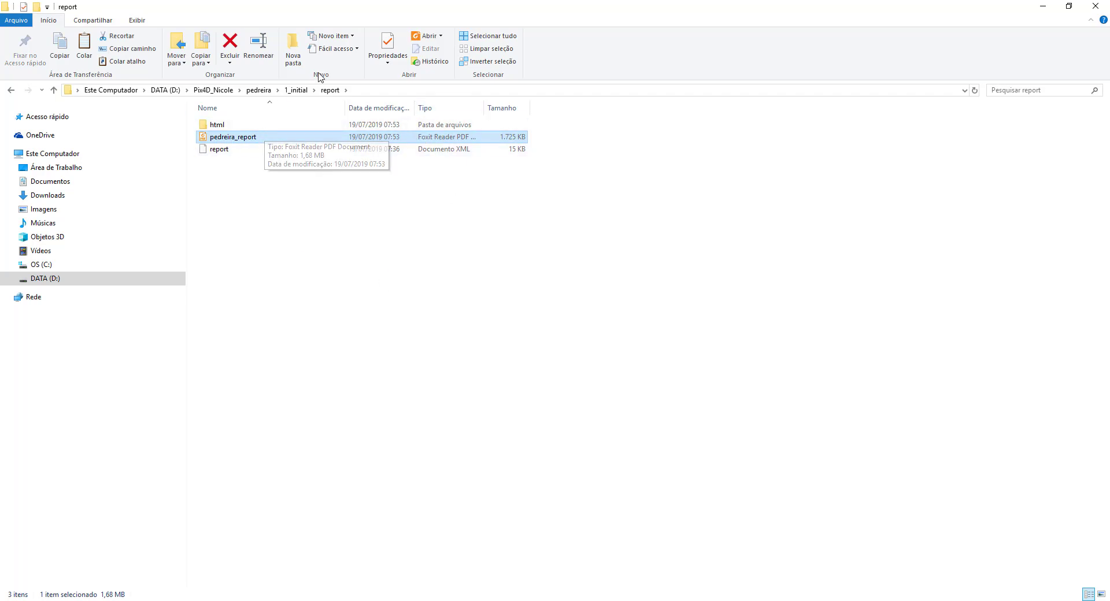
click(296, 90)
click(214, 90)
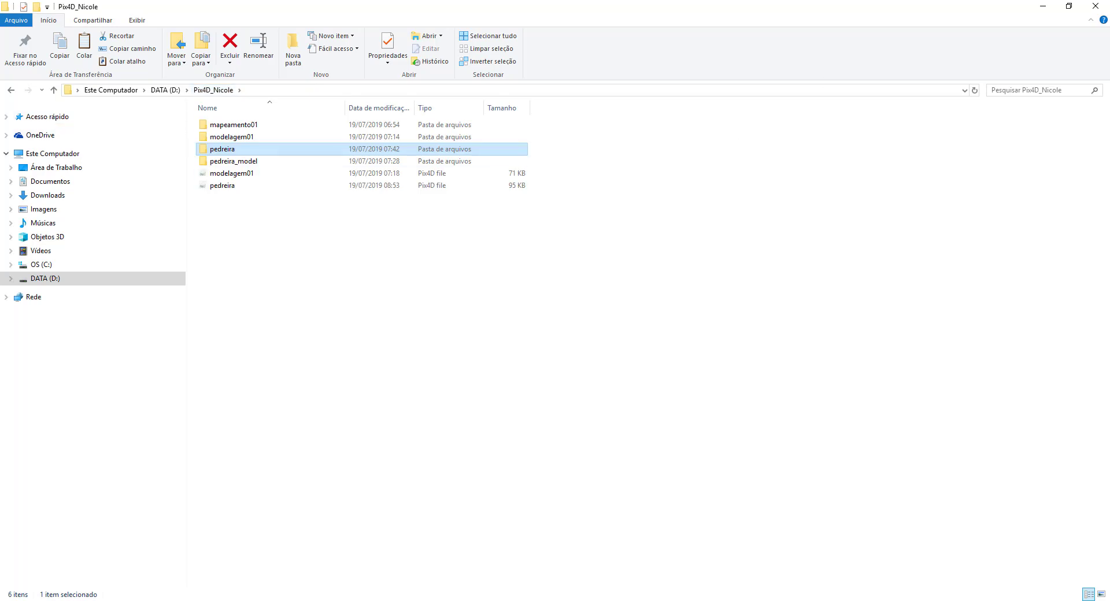
click(1042, 7)
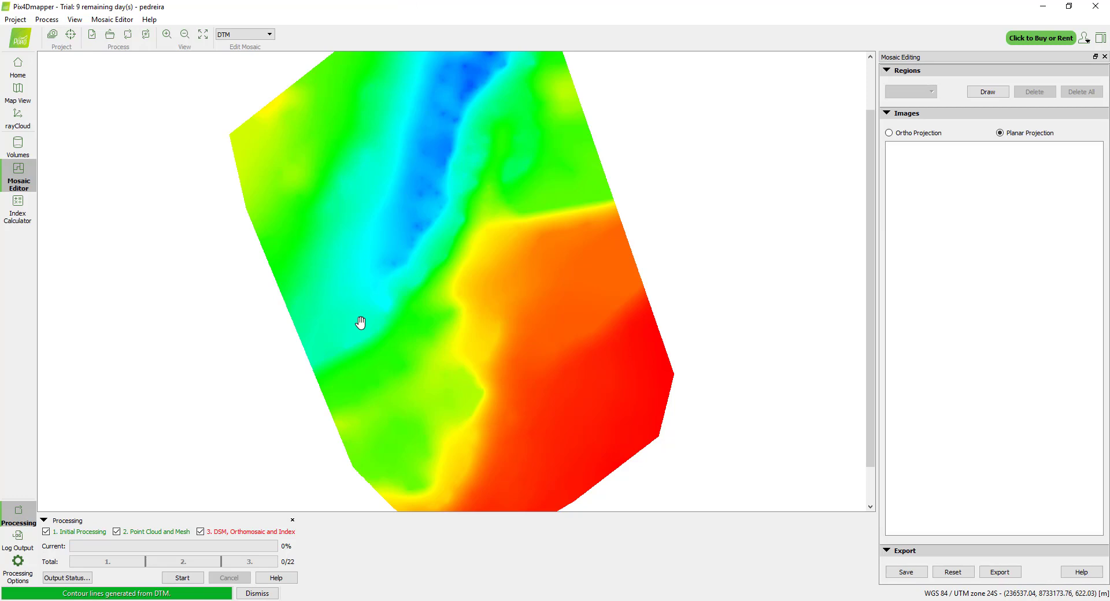
Step: Show the Triangle Meshes layer in the rayCloud and examine the quarry's textured 3D model from closer, different angles
drag(445, 267, 484, 275)
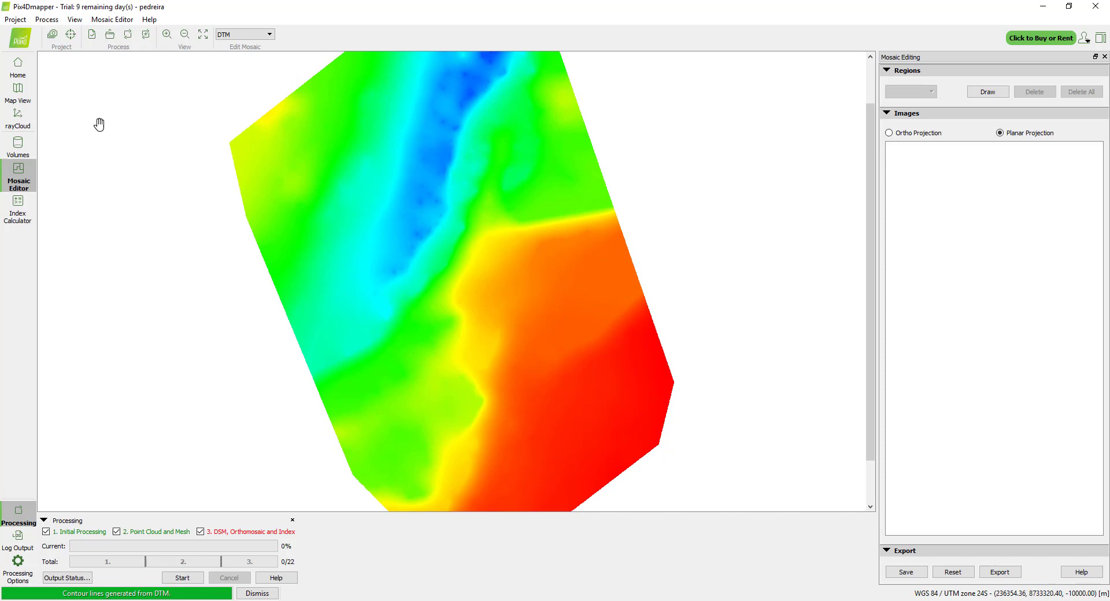
click(19, 150)
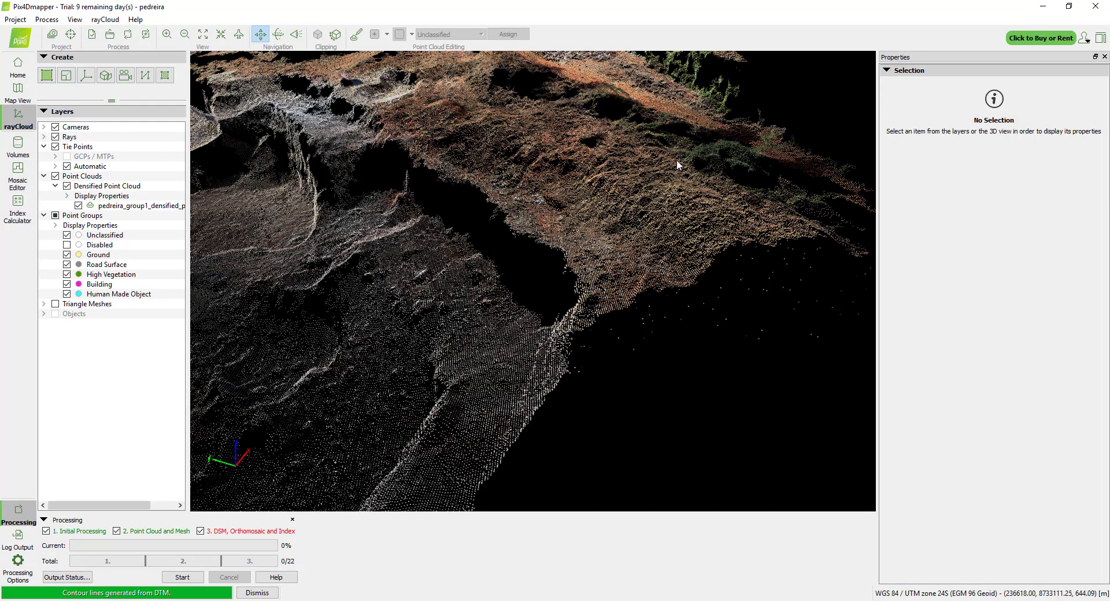
click(55, 304)
middle_drag(484, 246, 661, 275)
drag(480, 195, 598, 183)
middle_drag(579, 164, 411, 283)
drag(434, 259, 222, 319)
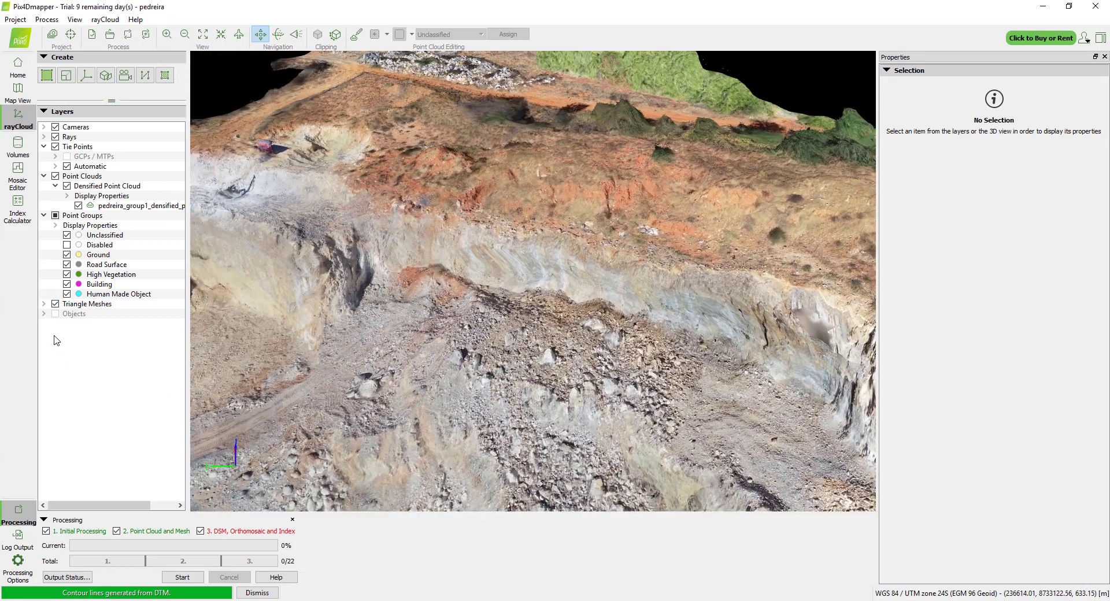
Step: Expand the Objects layer group to list its object types, and return to the DTM in the Mosaic Editor
click(44, 313)
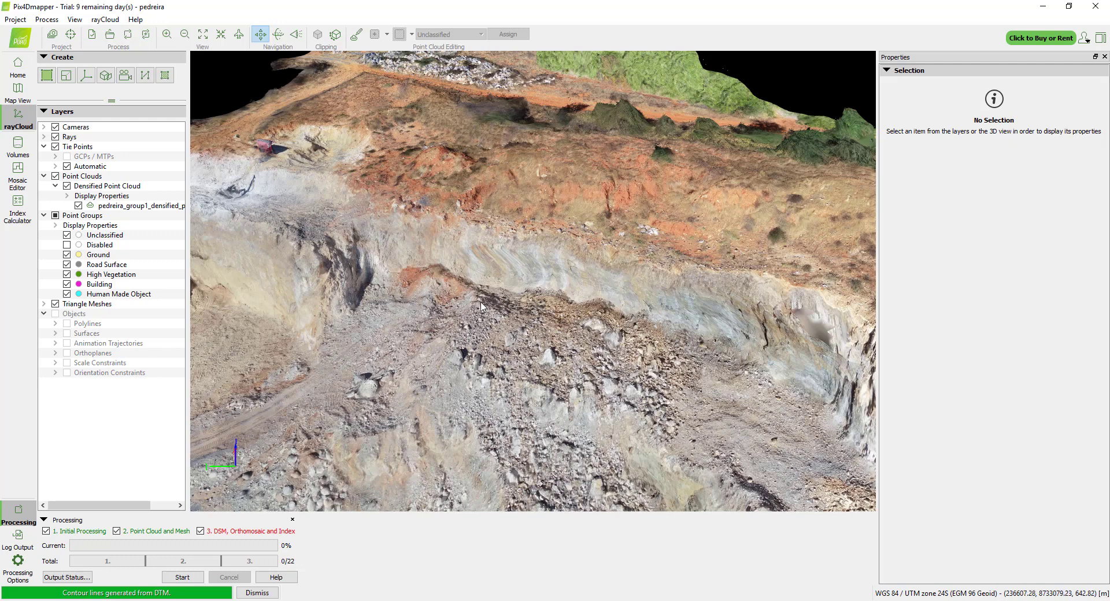
click(19, 173)
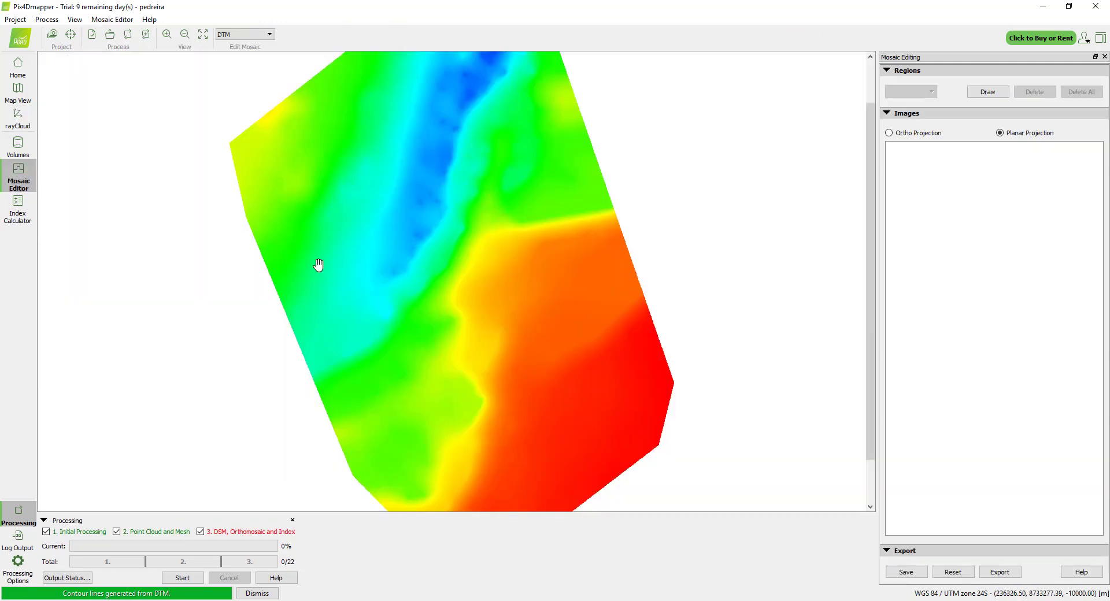